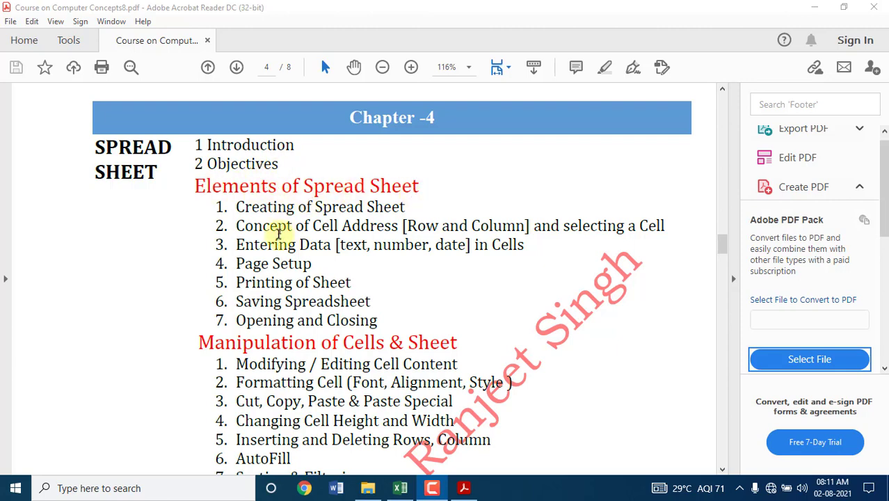
# Review the Chapter 4 Spread Sheet topics in the course PDF and close the document
pyautogui.scroll(-3, 275, 318)
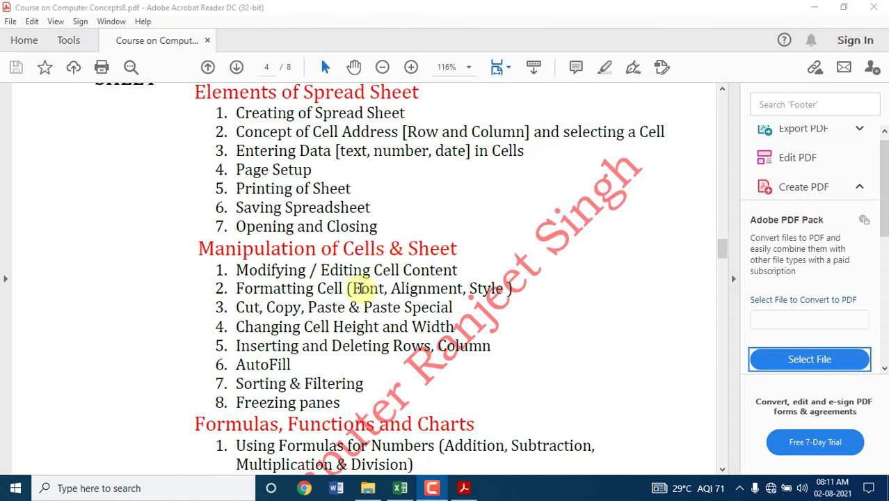
pyautogui.scroll(-3, 358, 299)
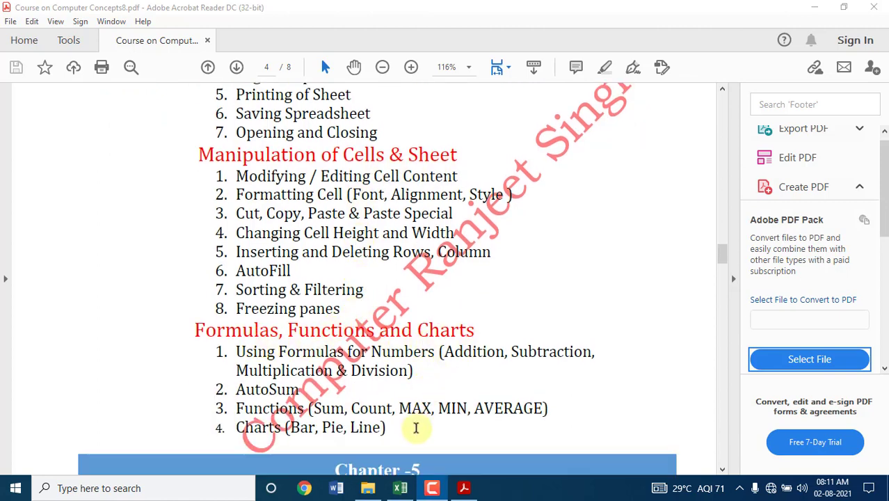
pyautogui.scroll(6, 372, 238)
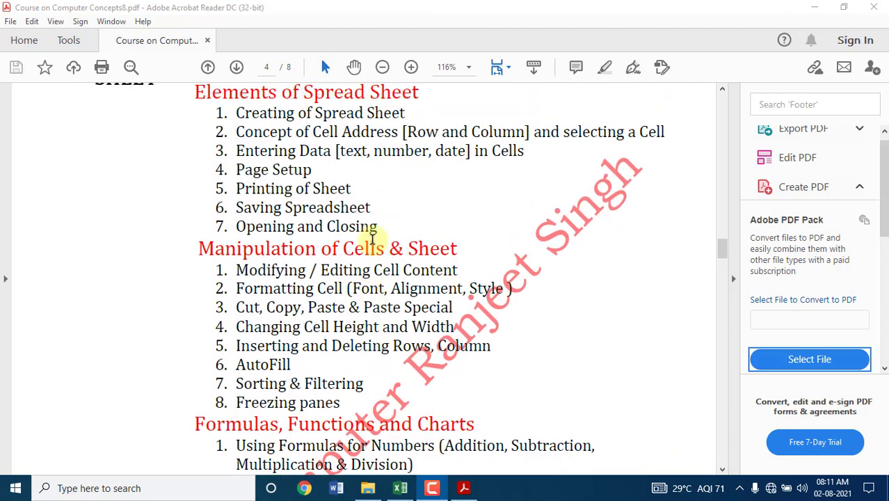
pyautogui.scroll(1, 372, 241)
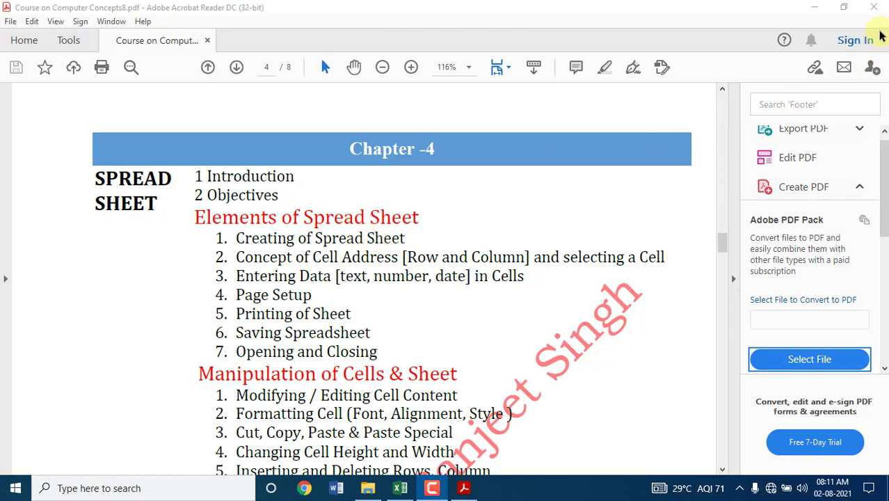
pyautogui.click(874, 7)
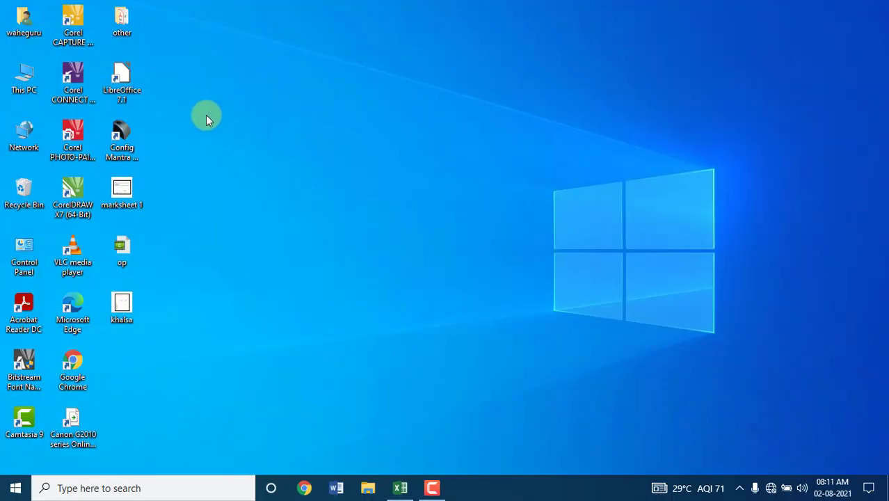
# Launch LibreOffice 7.1 from the desktop, create a new Calc spreadsheet, and close it
pyautogui.doubleClick(131, 80)
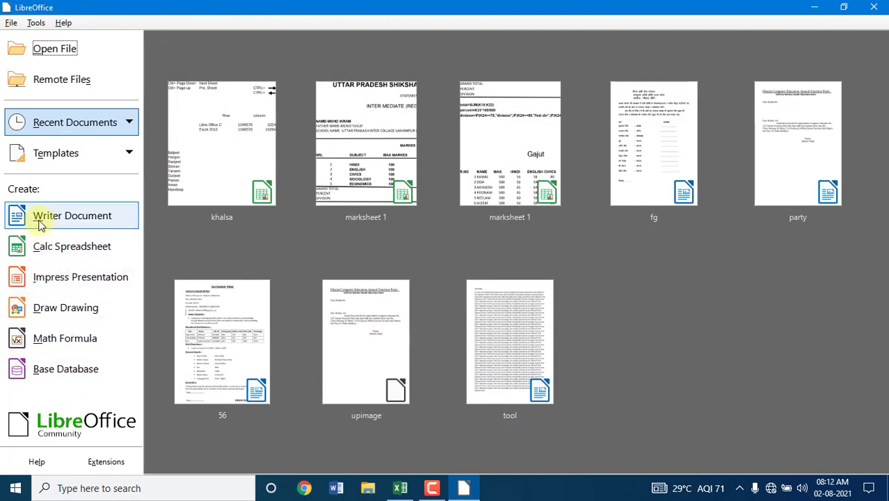
pyautogui.click(101, 252)
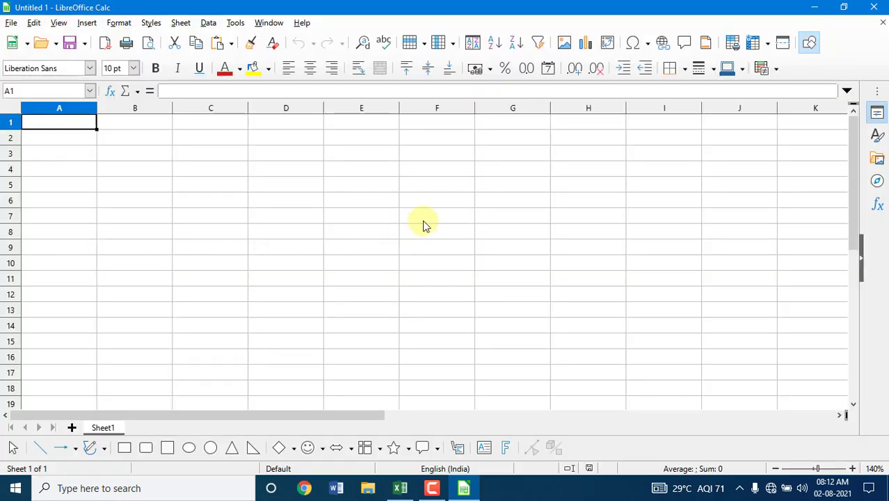
pyautogui.click(883, 6)
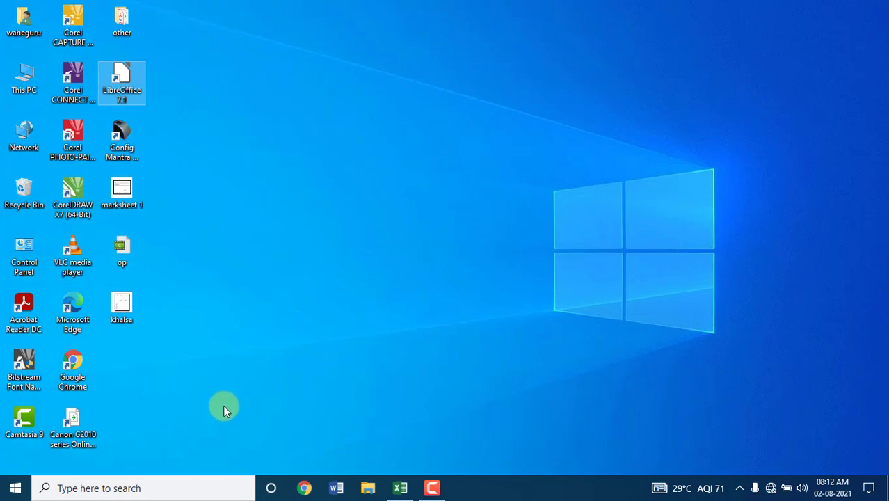
# Search Windows for scalc, open LibreOffice Calc from the match, and close it
pyautogui.click(137, 489)
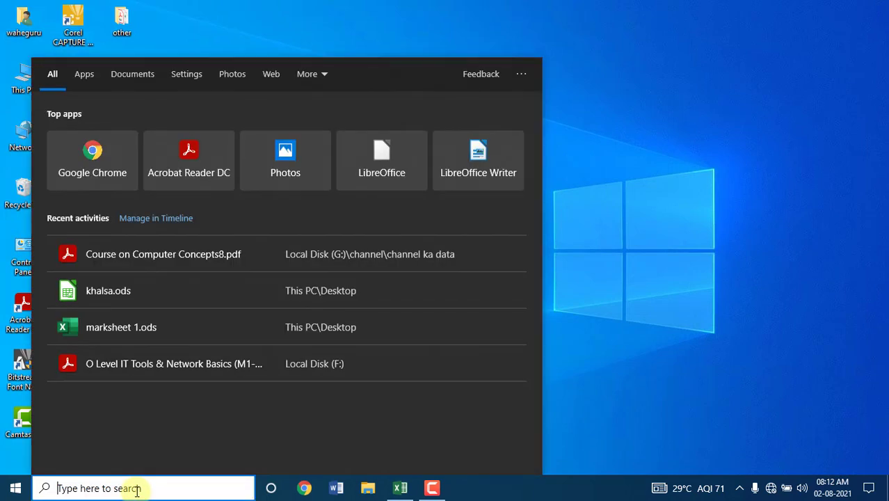
pyautogui.write('scalc')
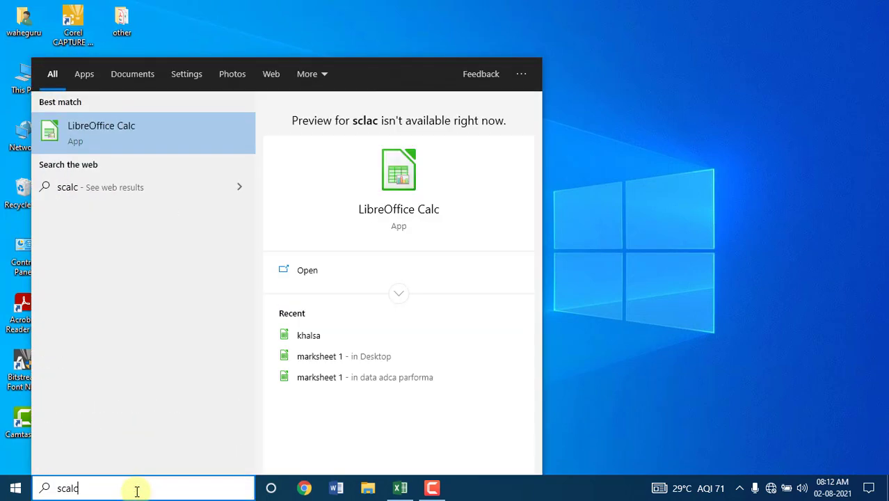
pyautogui.click(127, 136)
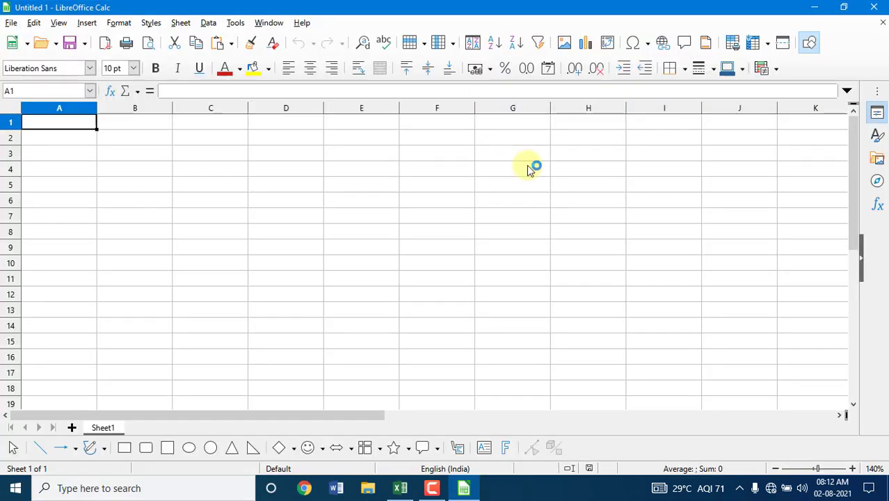
pyautogui.click(874, 7)
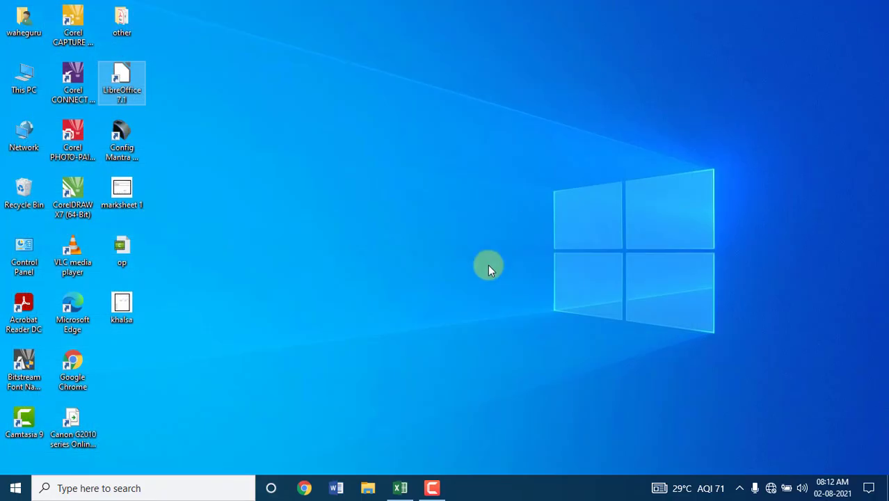
# Look through the installed programs for the LibreOffice 7.1 group and examine its applications and pinned LibreOffice tiles
pyautogui.click(17, 492)
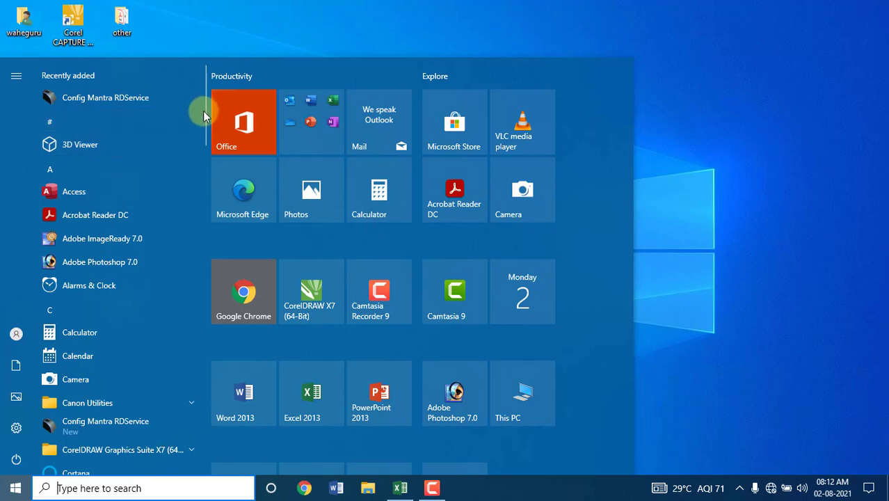
pyautogui.moveTo(204, 111); pyautogui.dragTo(206, 249)
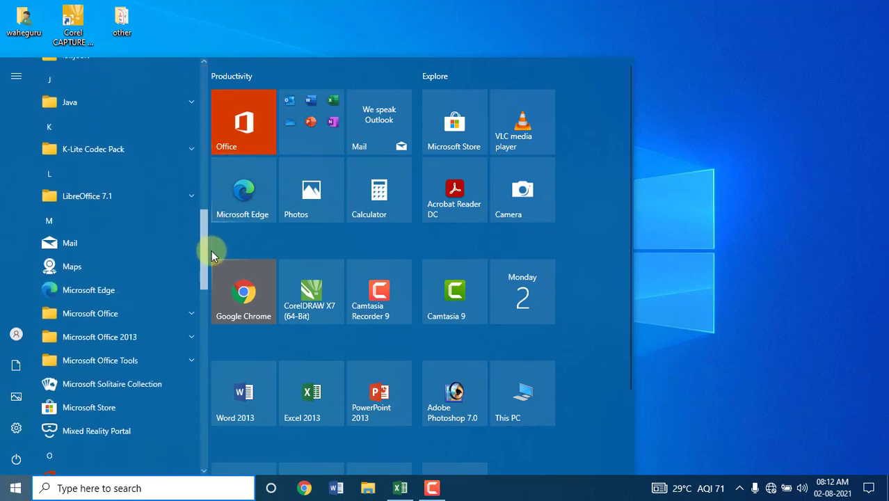
pyautogui.click(117, 202)
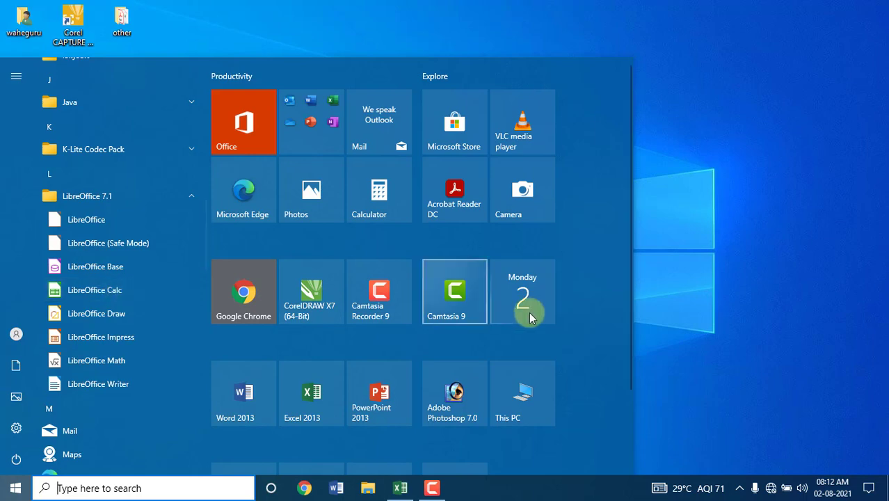
pyautogui.scroll(-2, 572, 314)
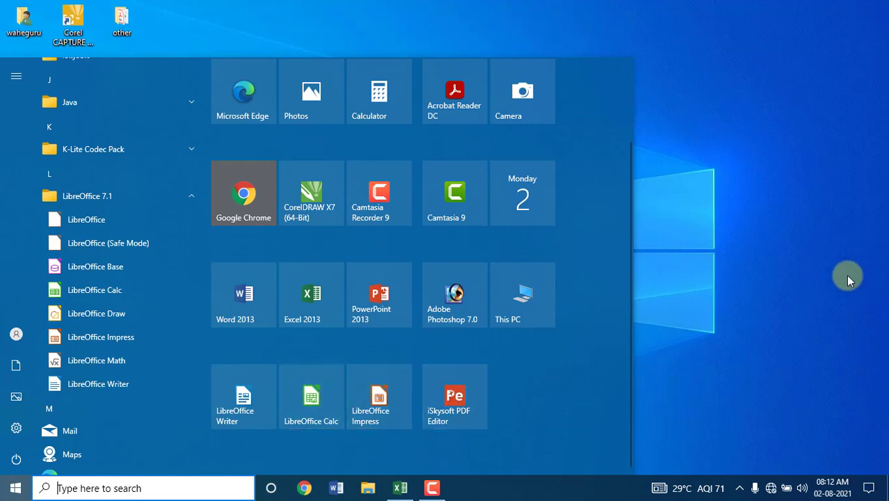
pyautogui.click(825, 278)
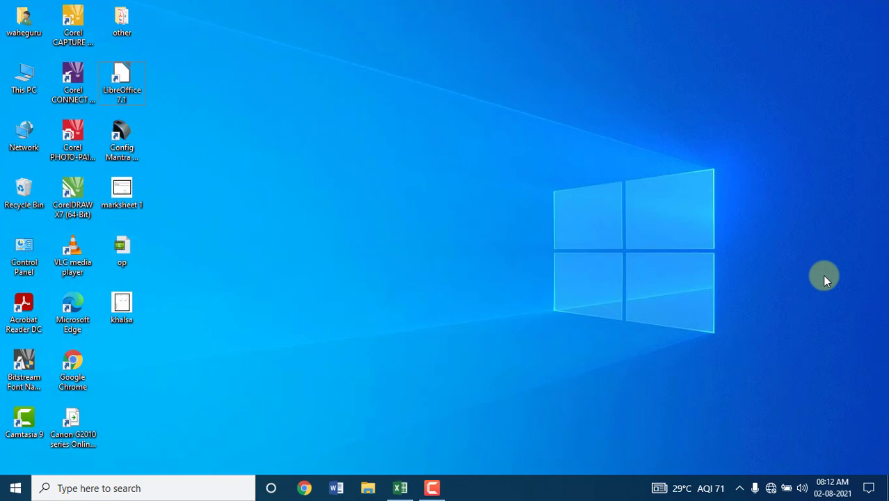
# Launch LibreOffice Calc by running the scalc command from the Windows Run dialog
pyautogui.press('super+r')
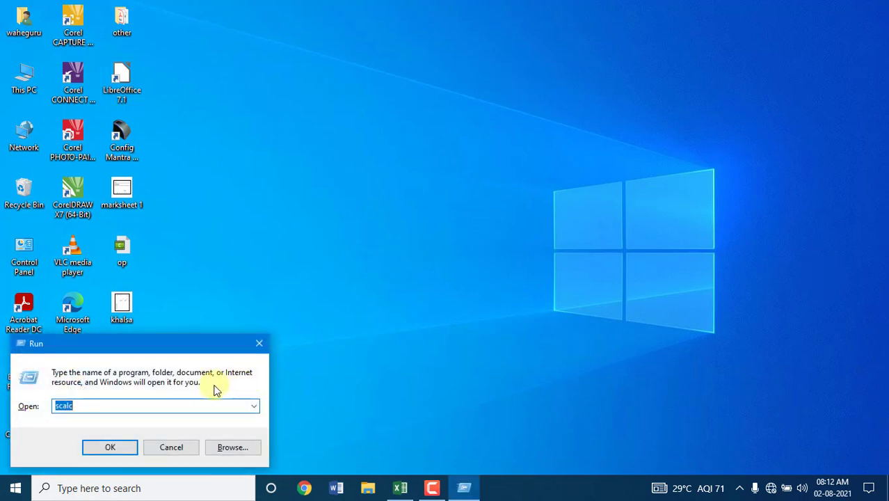
pyautogui.click(174, 407)
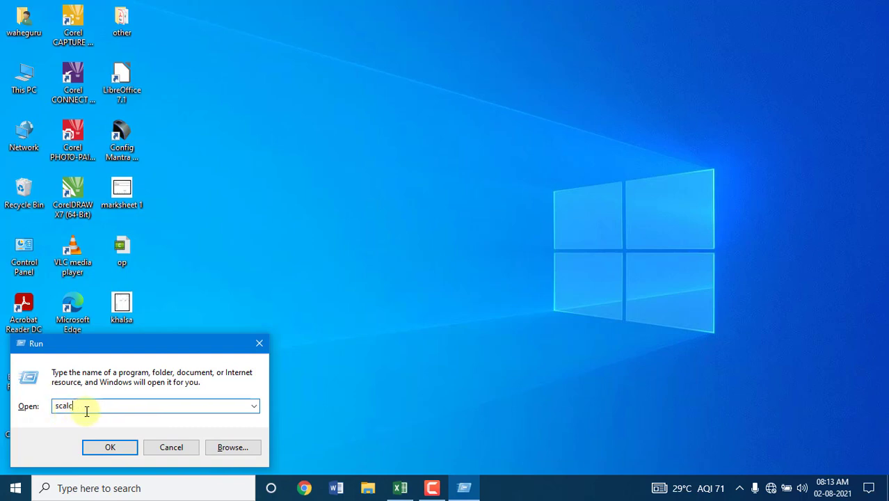
pyautogui.click(122, 446)
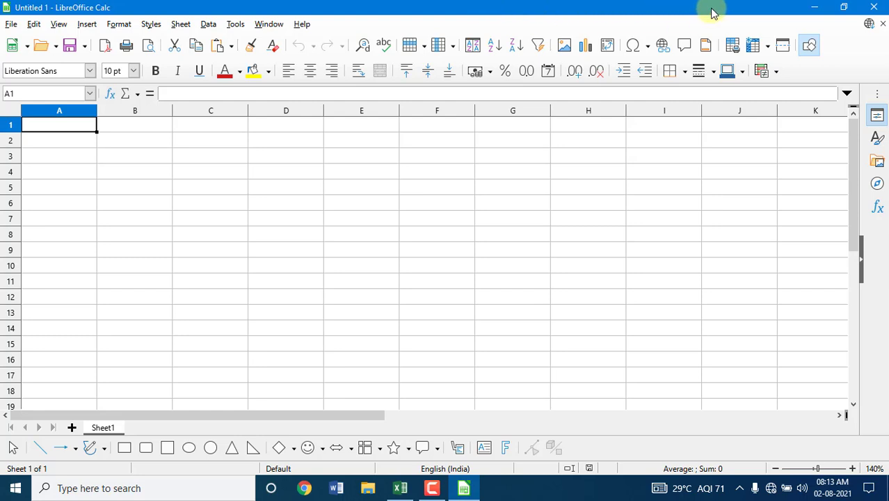
# Minimize the Calc window and bring it back, and switch it twice between reduced and maximized size
pyautogui.click(814, 9)
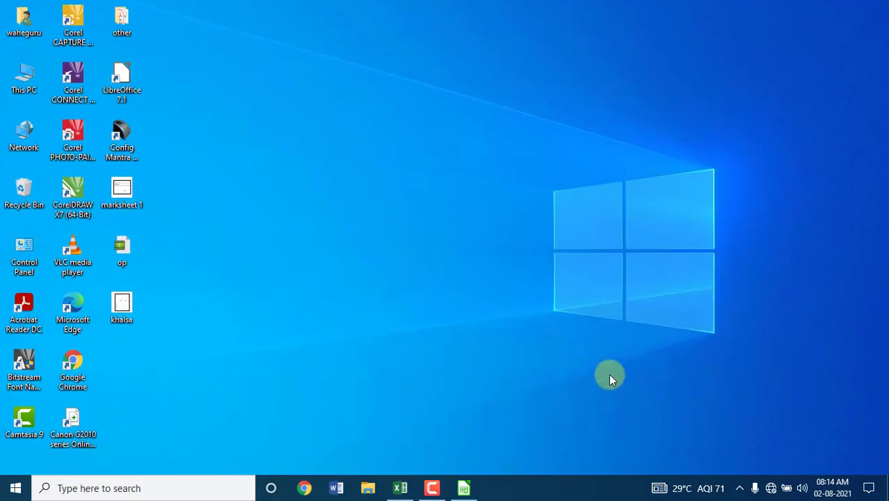
pyautogui.click(468, 487)
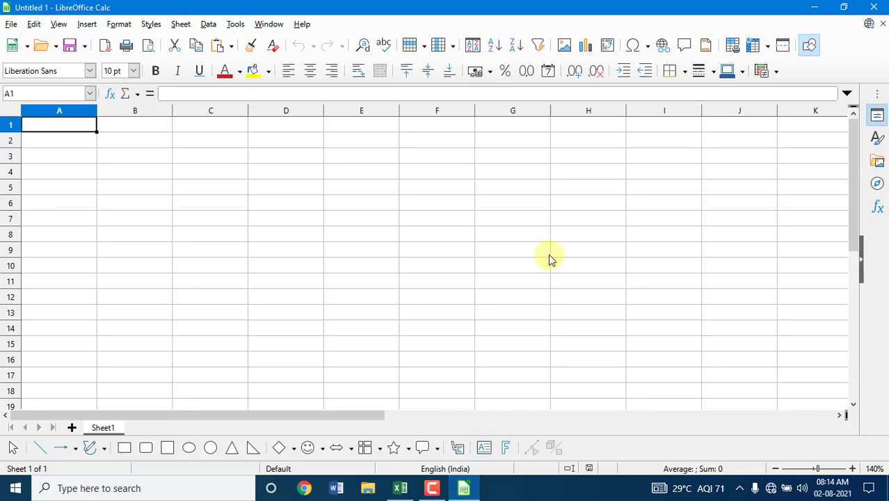
pyautogui.click(846, 8)
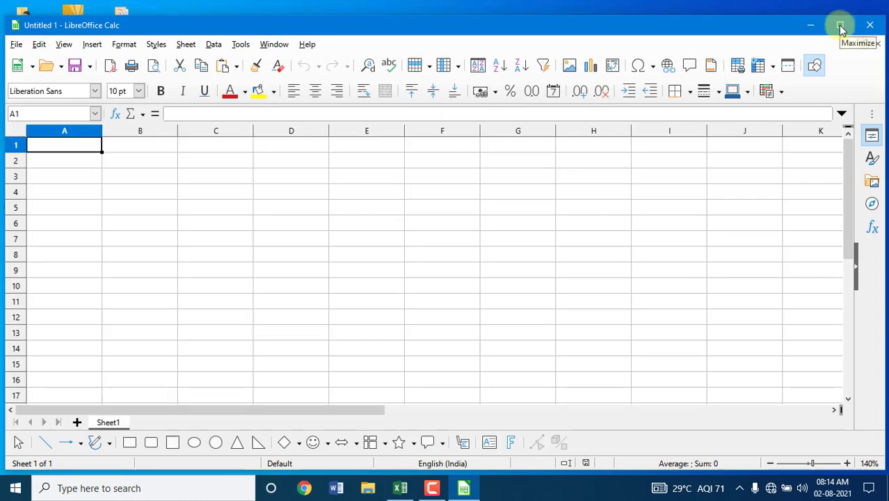
pyautogui.click(840, 26)
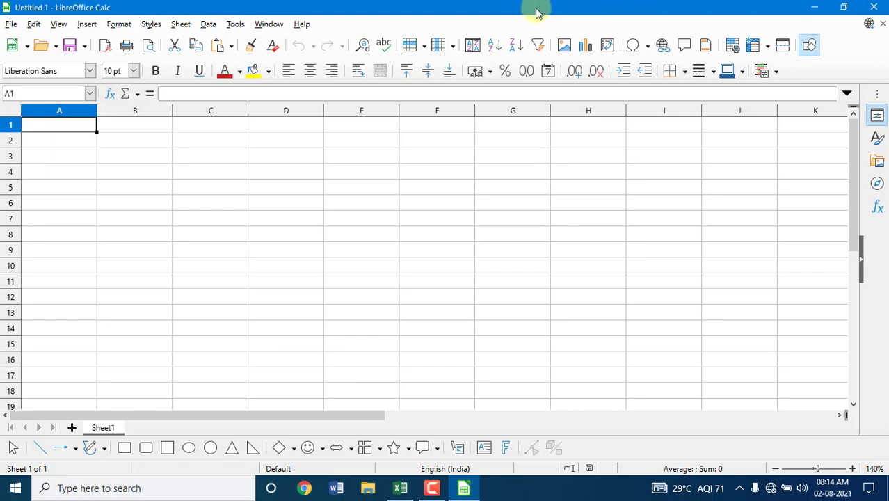
pyautogui.doubleClick(475, 14)
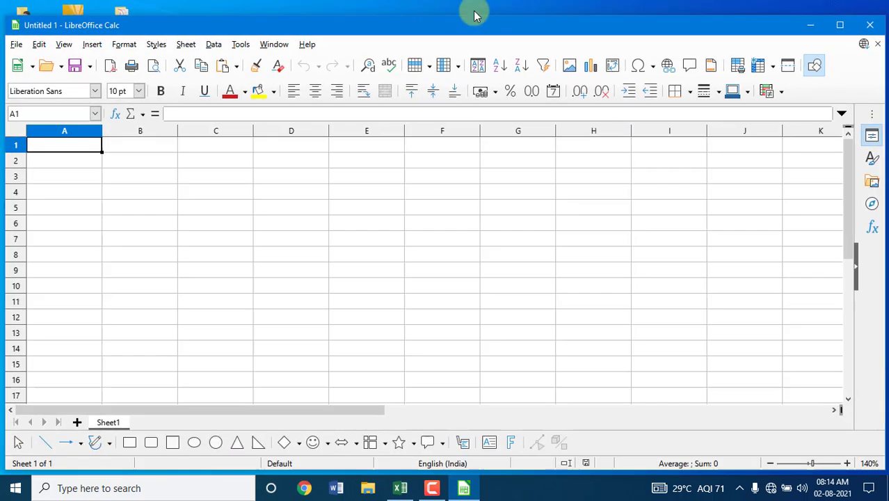
pyautogui.doubleClick(474, 25)
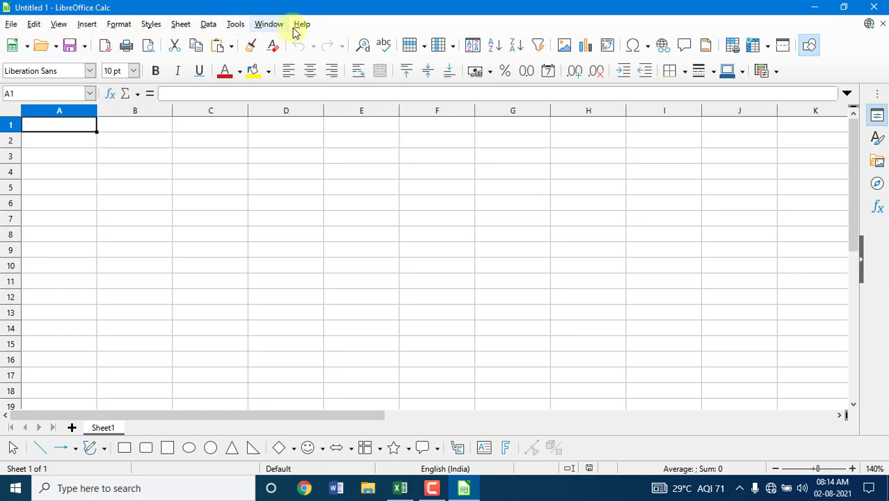
pyautogui.click(9, 26)
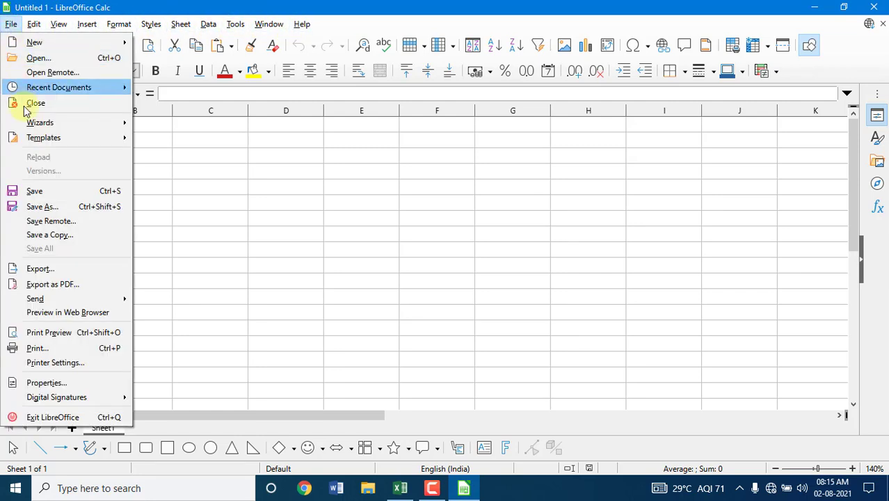
pyautogui.moveTo(31, 34)
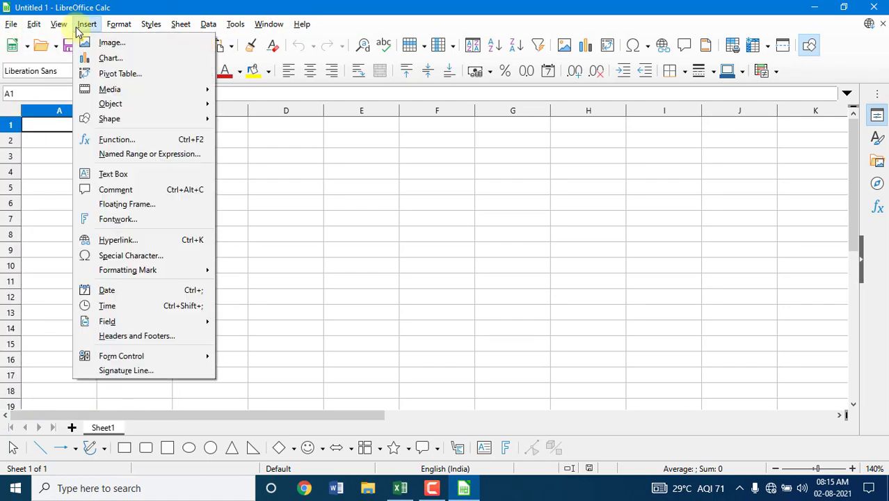
pyautogui.moveTo(201, 28)
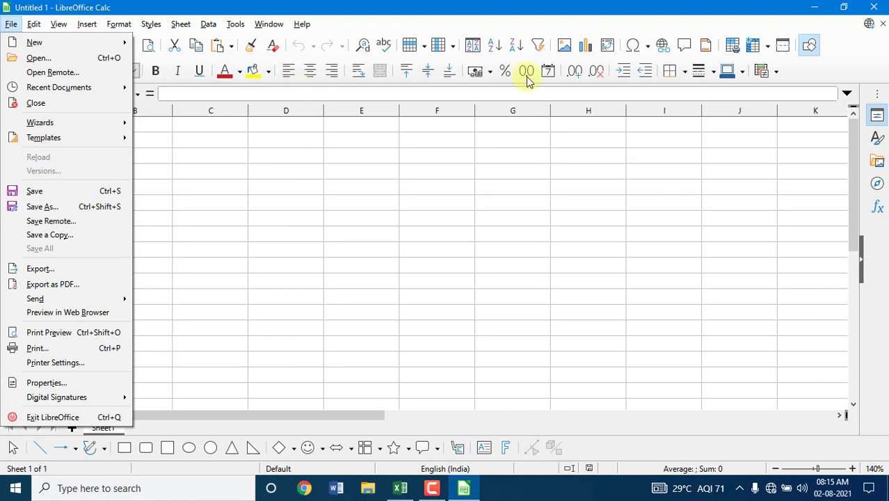
pyautogui.click(835, 50)
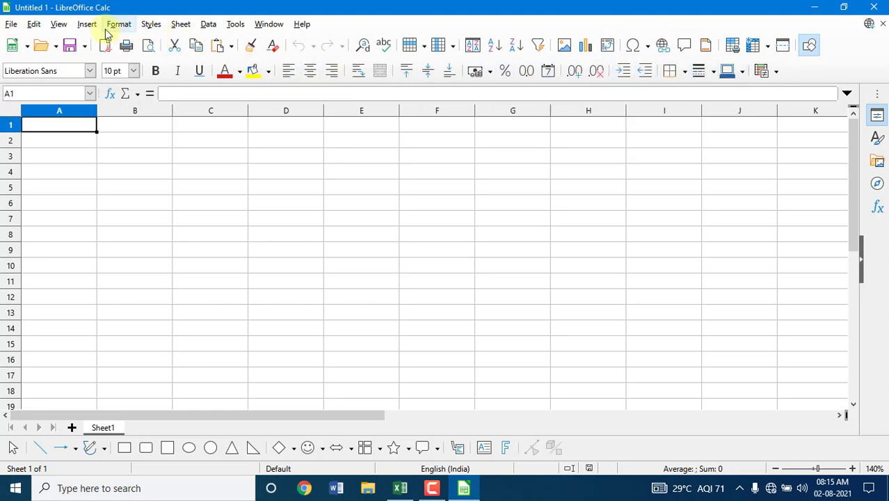
# Hide the Formatting toolbar in the Calc window
pyautogui.click(60, 25)
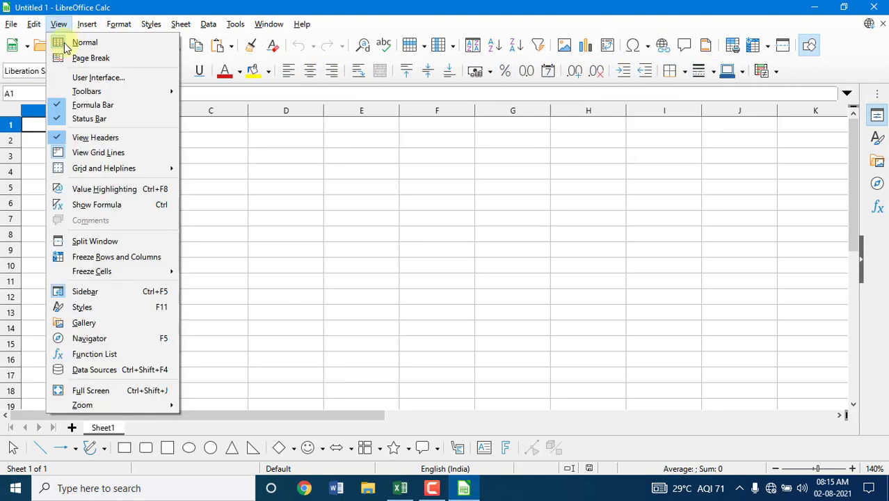
pyautogui.moveTo(89, 91)
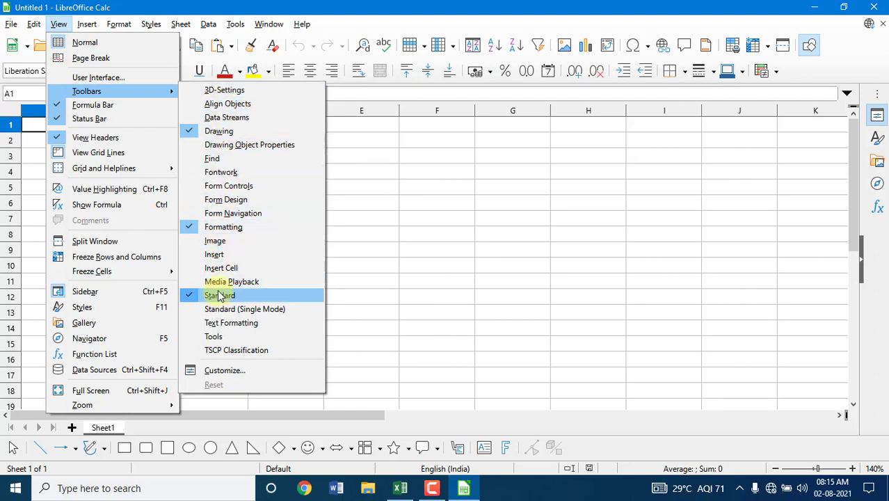
pyautogui.click(215, 227)
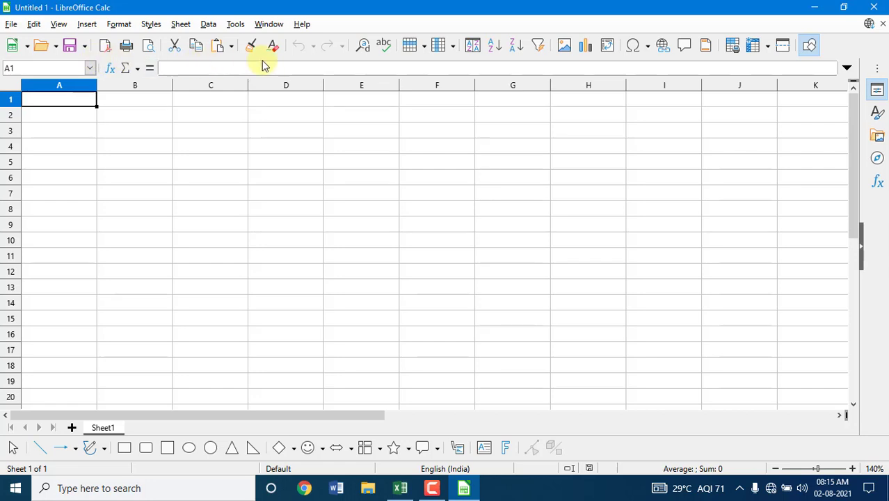
# Show the Formatting toolbar again
pyautogui.click(58, 24)
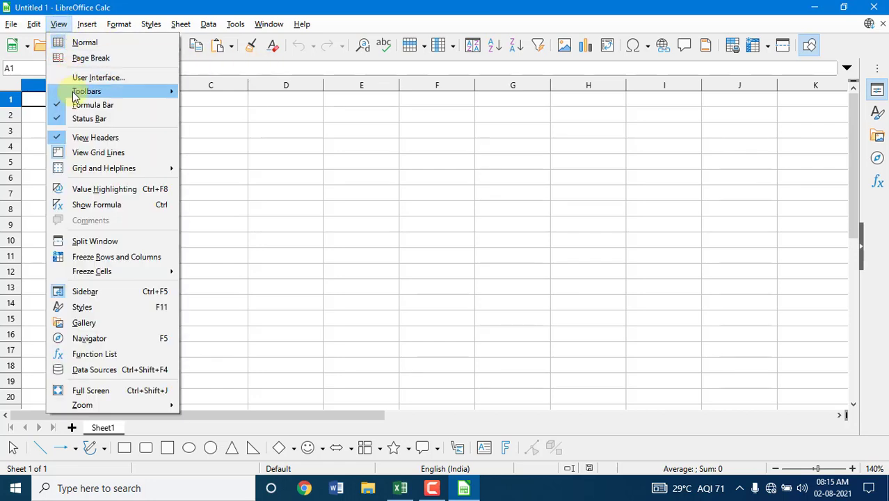
pyautogui.moveTo(87, 92)
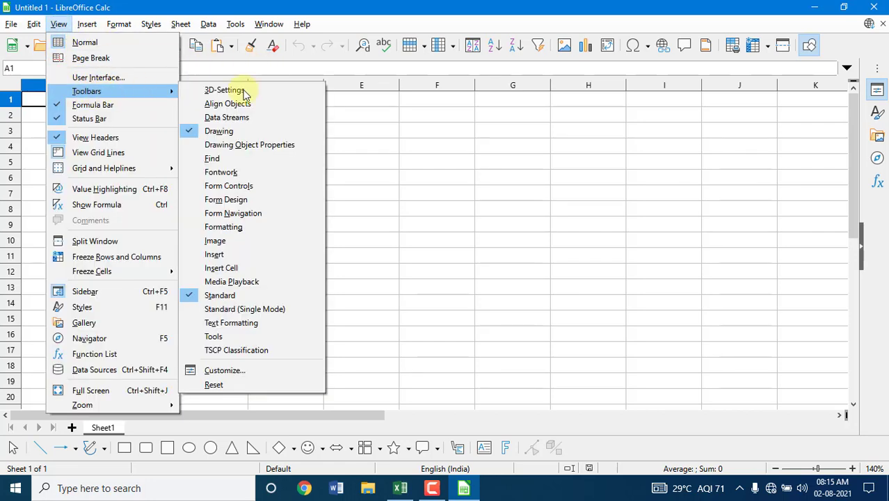
pyautogui.click(221, 229)
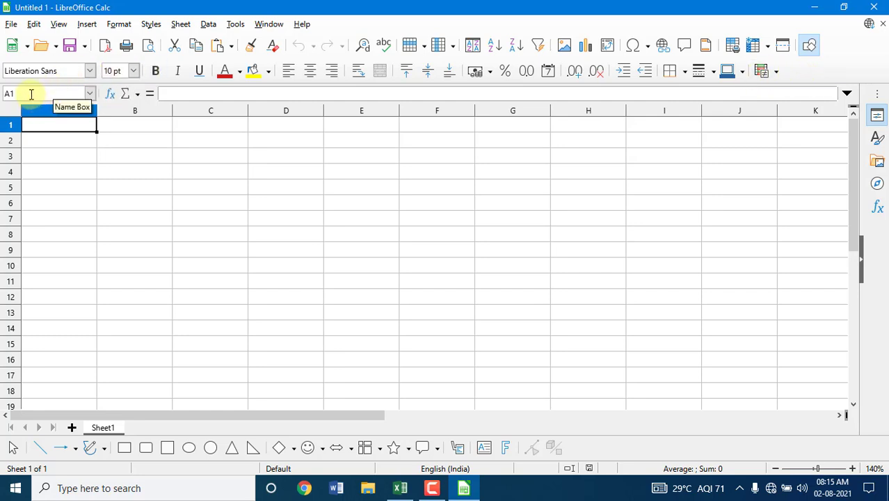
# Select cells in several columns, including H4 and E6, checking each address in the Name Box, and return to A1
pyautogui.click(302, 176)
pyautogui.click(428, 179)
pyautogui.click(556, 174)
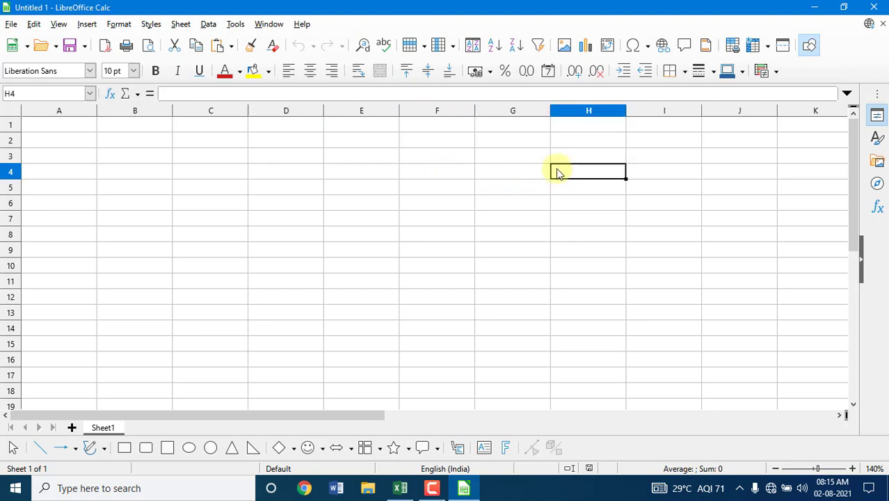
pyautogui.click(378, 204)
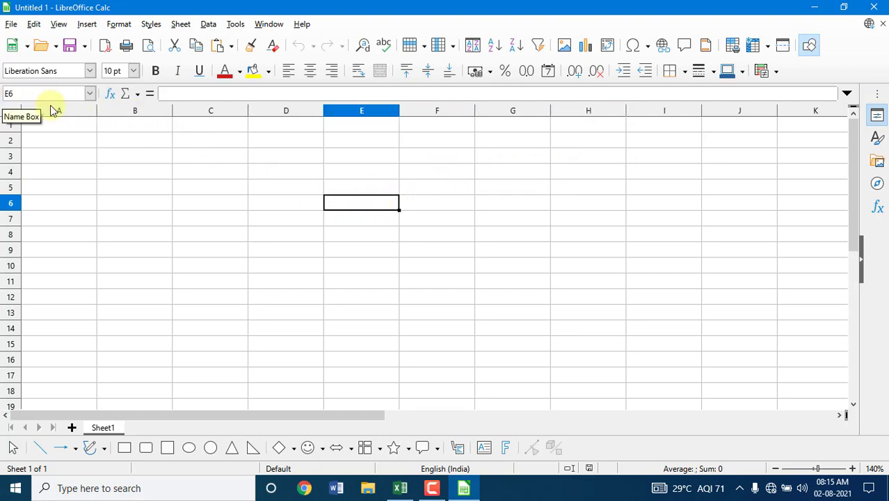
pyautogui.click(52, 127)
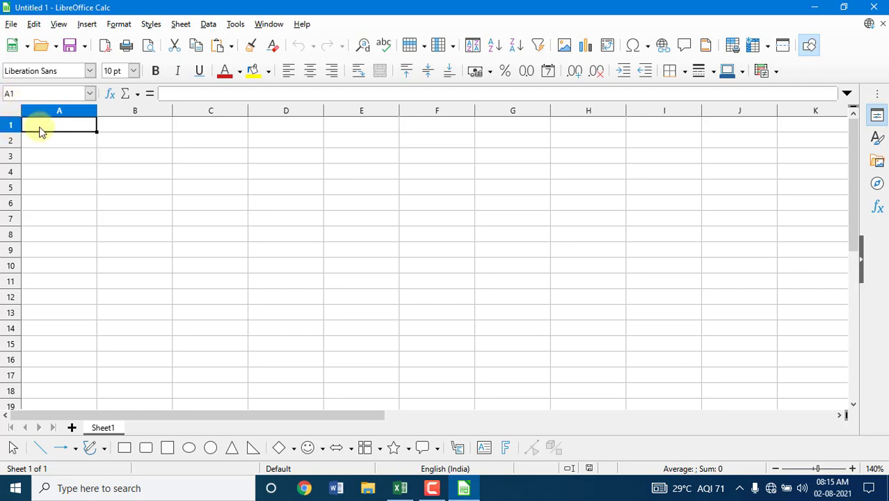
# Open the Function Wizard, look through its list of all functions, and close it without inserting any
pyautogui.click(110, 94)
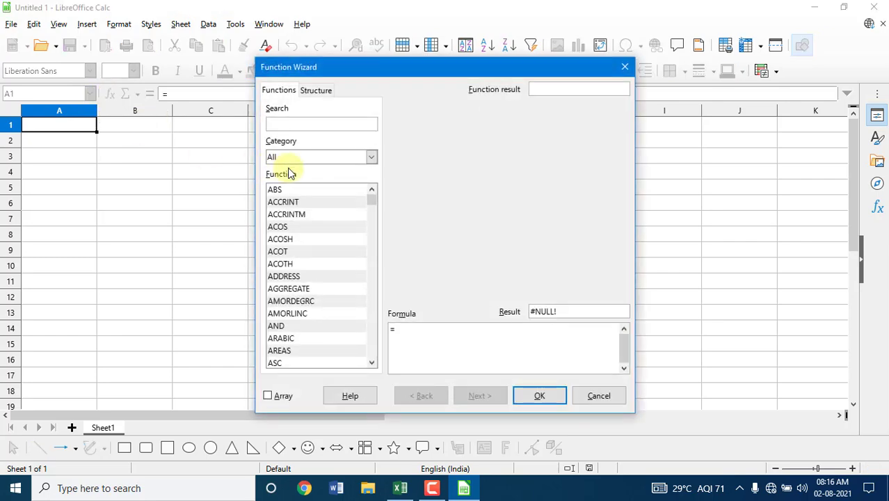
pyautogui.moveTo(370, 202); pyautogui.dragTo(371, 242)
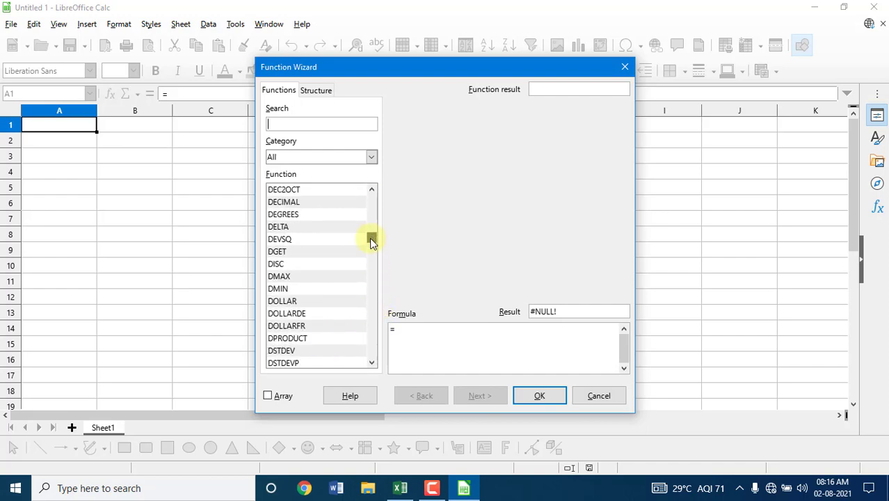
pyautogui.click(590, 397)
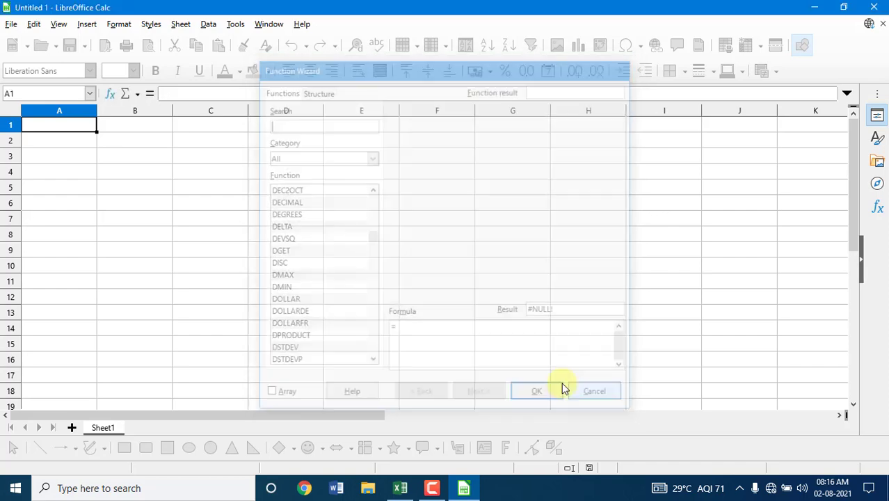
# View the quick functions Sum, Average, Min, Max and Count, and start a formula in cell A1
pyautogui.click(135, 95)
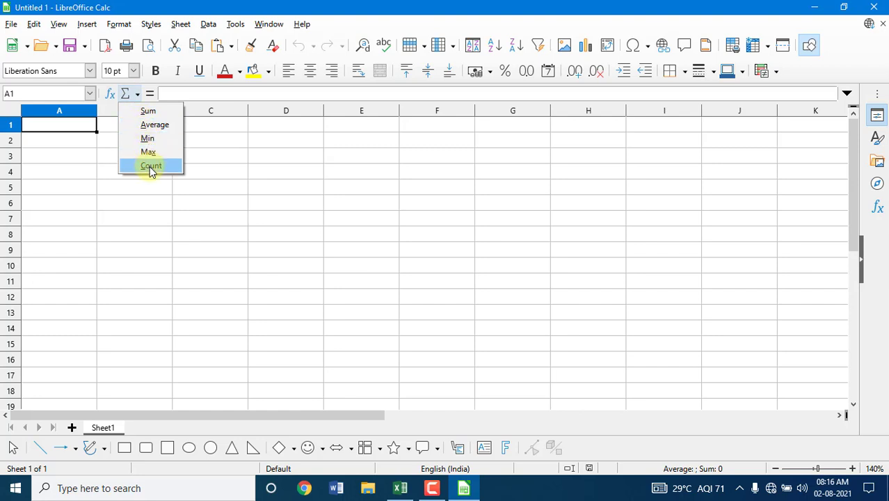
pyautogui.click(195, 92)
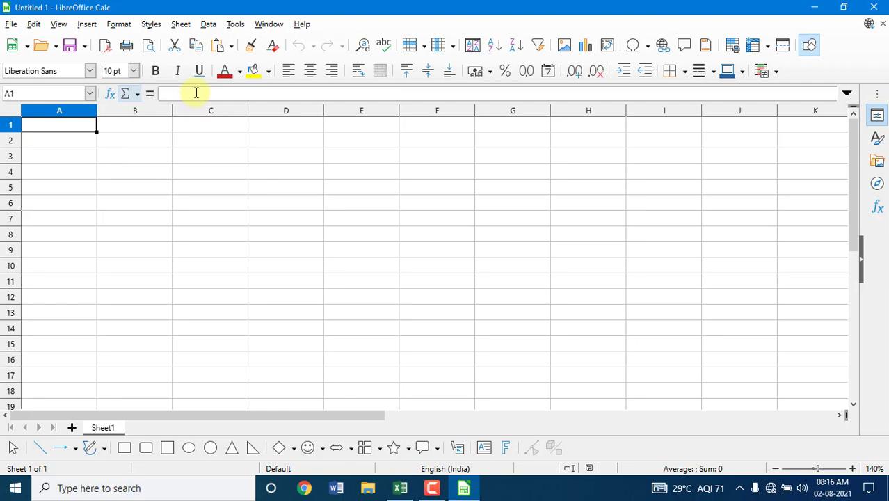
pyautogui.click(150, 95)
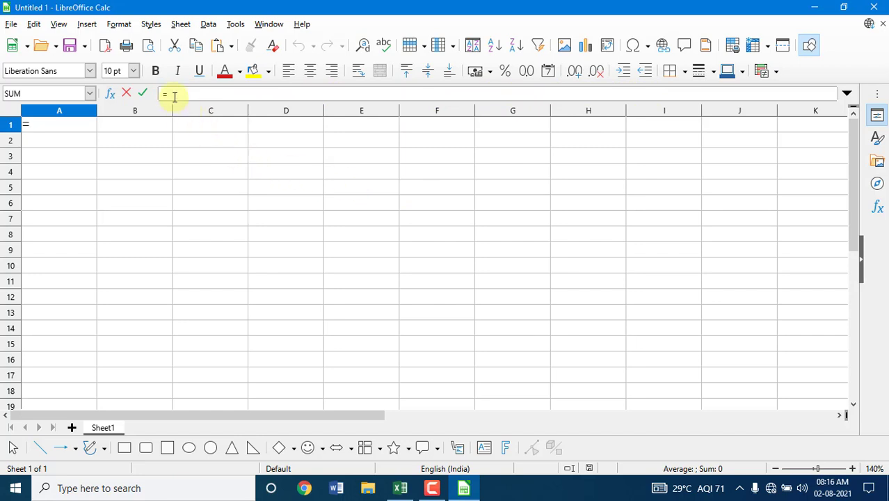
# Enter the sample text jfyjgjgjhgj in cell C6 and erase it again
pyautogui.click(198, 201)
pyautogui.write('jfyjgjgjhgj')
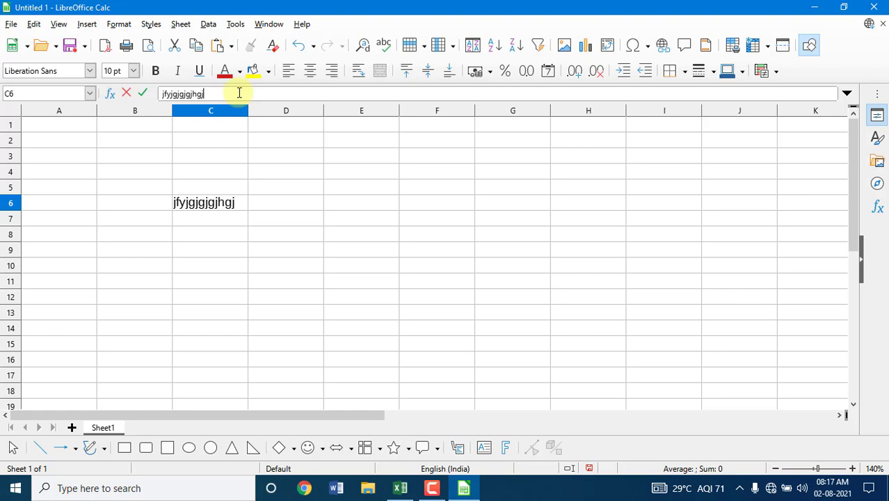
pyautogui.press('BackSpace')
pyautogui.press('BackSpace')
pyautogui.press('BackSpace')
pyautogui.press('BackSpace')
pyautogui.press('BackSpace')
pyautogui.press('BackSpace')
pyautogui.press('BackSpace')
pyautogui.press('BackSpace')
pyautogui.press('BackSpace')
pyautogui.press('BackSpace')
pyautogui.press('BackSpace')
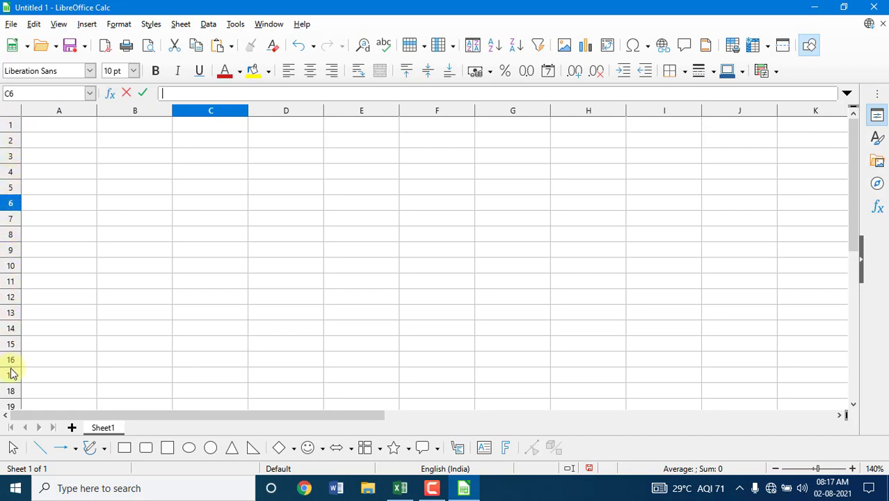
# Select cell D6, the whole of column D, and the whole of row 3 in turn
pyautogui.click(311, 202)
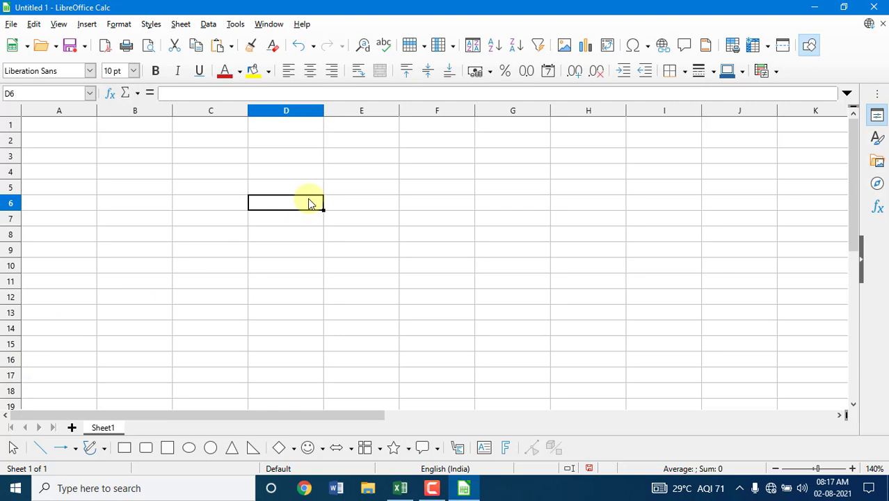
pyautogui.click(303, 112)
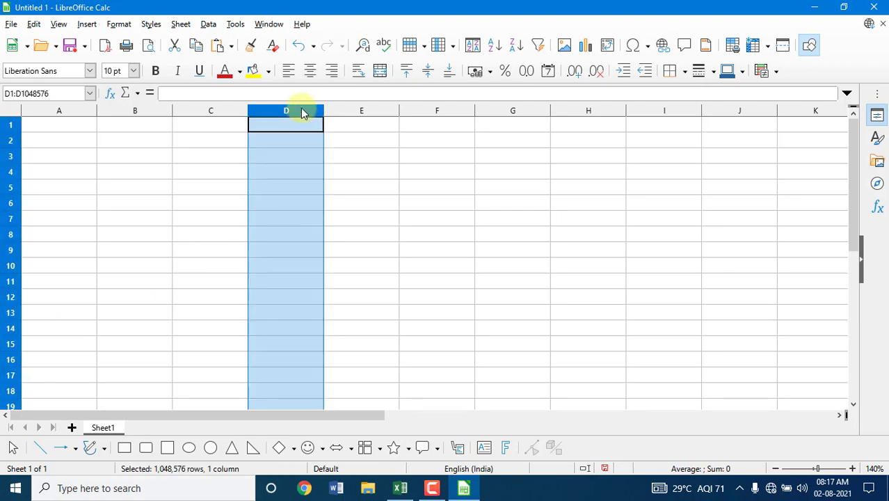
pyautogui.click(10, 157)
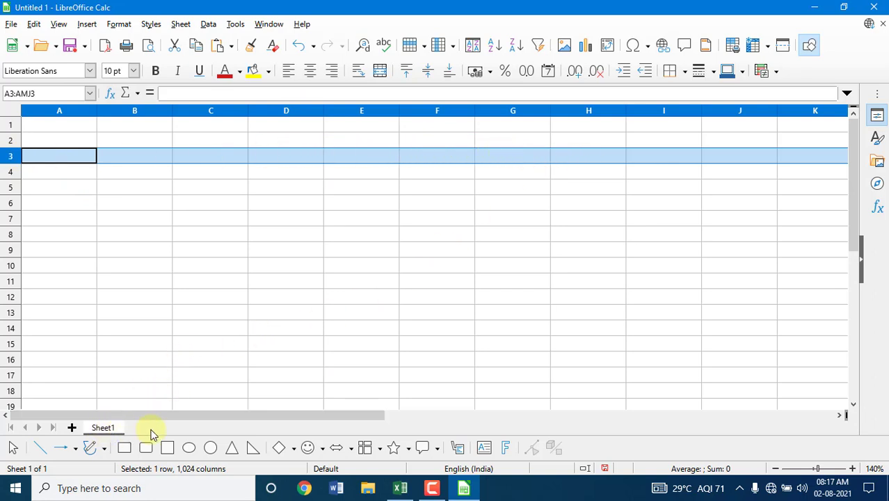
# Add two new sheets after Sheet1
pyautogui.click(72, 428)
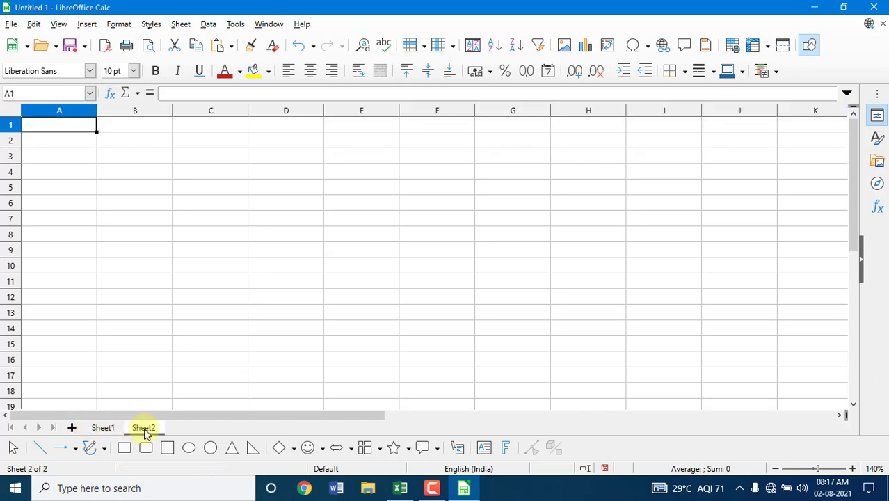
pyautogui.click(72, 428)
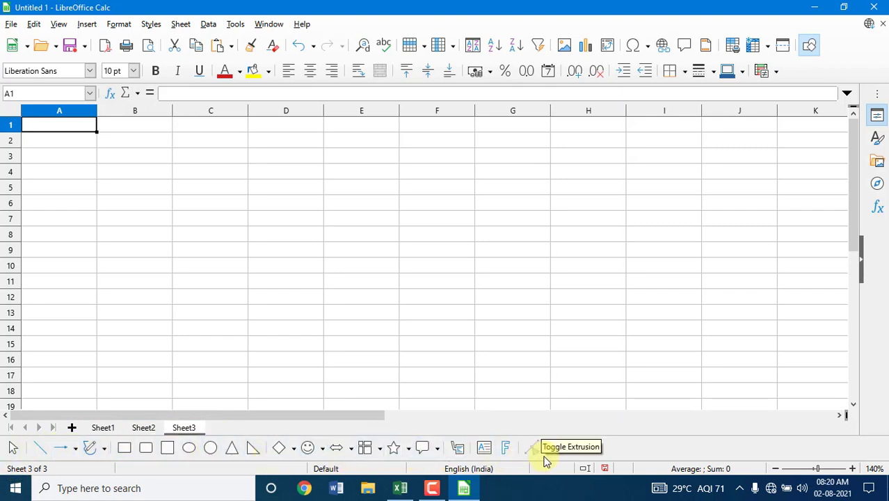
# Zoom Sheet3 in to 400%
pyautogui.moveTo(853, 201); pyautogui.dragTo(845, 174)
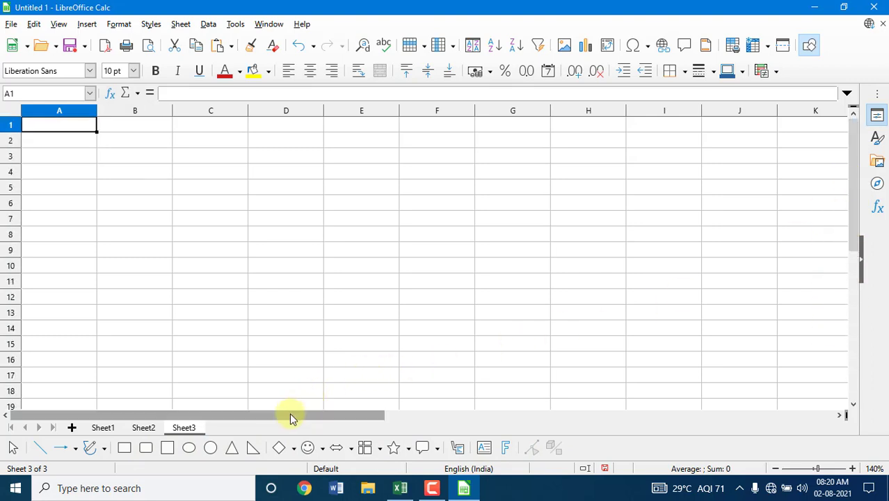
pyautogui.moveTo(289, 414); pyautogui.dragTo(300, 442)
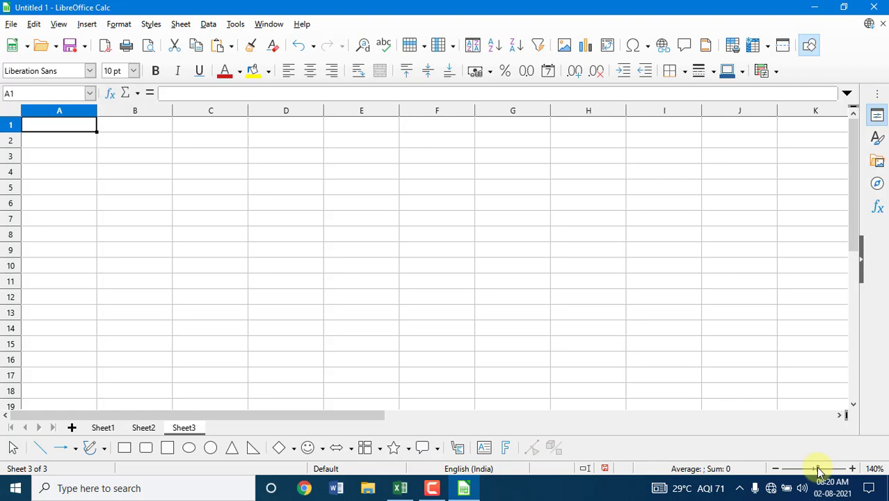
pyautogui.moveTo(819, 471); pyautogui.dragTo(852, 469)
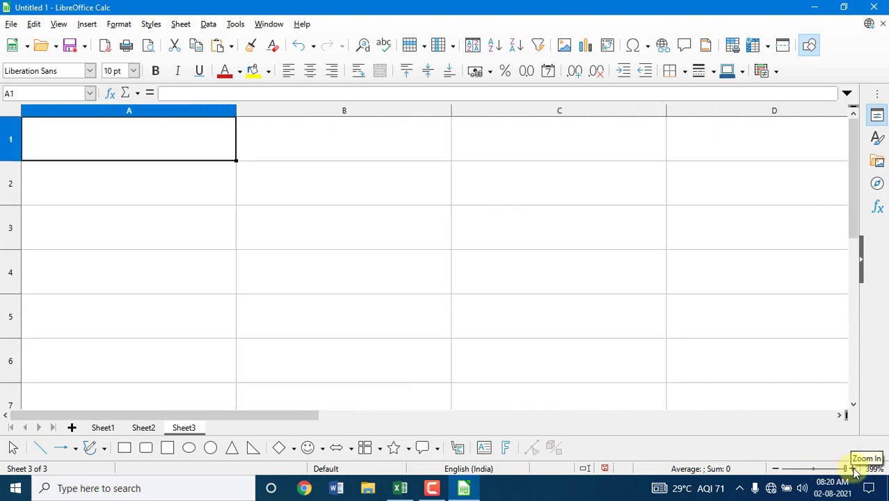
pyautogui.click(854, 470)
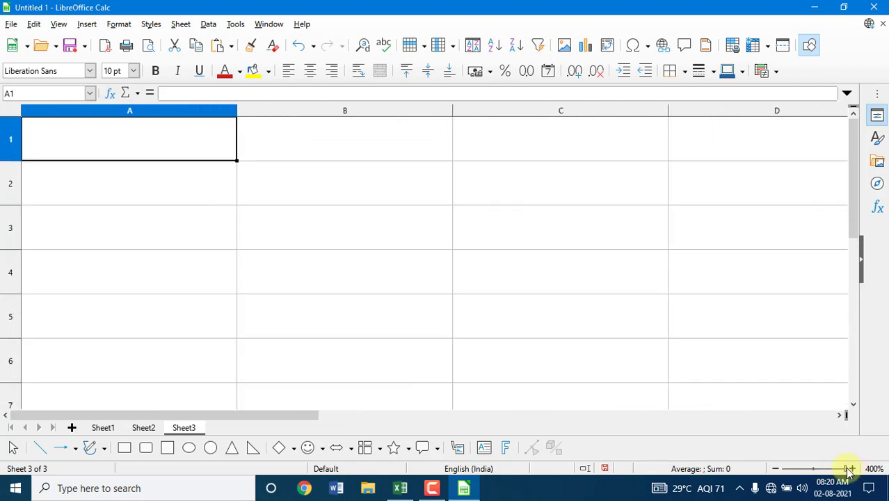
# Zoom Sheet3 out to the minimum of 20%
pyautogui.click(776, 469)
pyautogui.moveTo(843, 471); pyautogui.dragTo(767, 473)
pyautogui.click(777, 470)
pyautogui.click(776, 470)
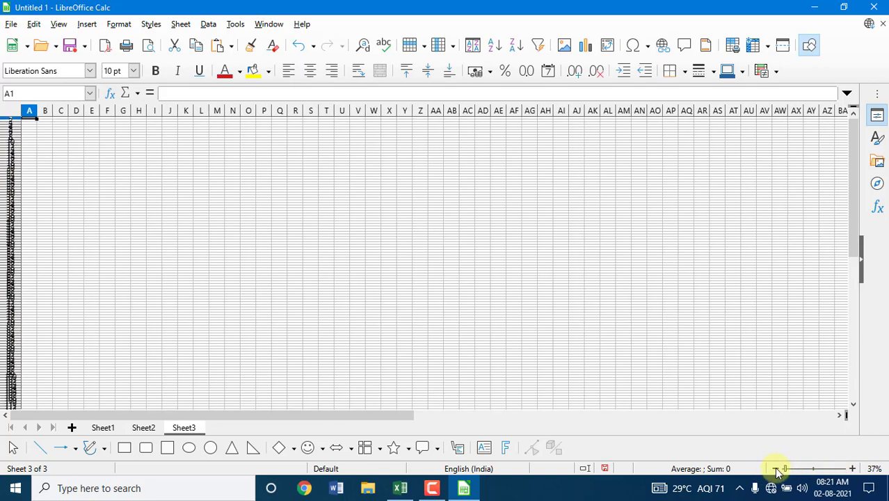
pyautogui.click(776, 470)
pyautogui.click(777, 471)
pyautogui.click(776, 471)
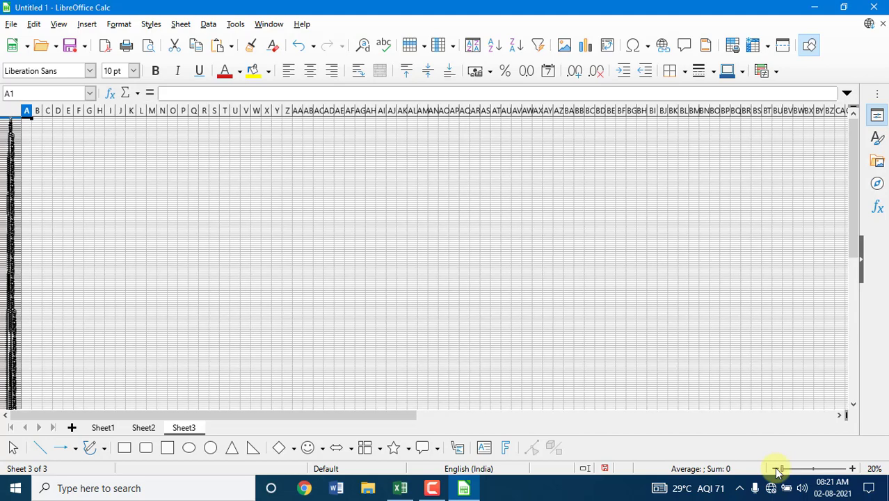
# Set the zoom of Sheet3 to about 179% and select cell E3
pyautogui.moveTo(777, 472); pyautogui.dragTo(824, 473)
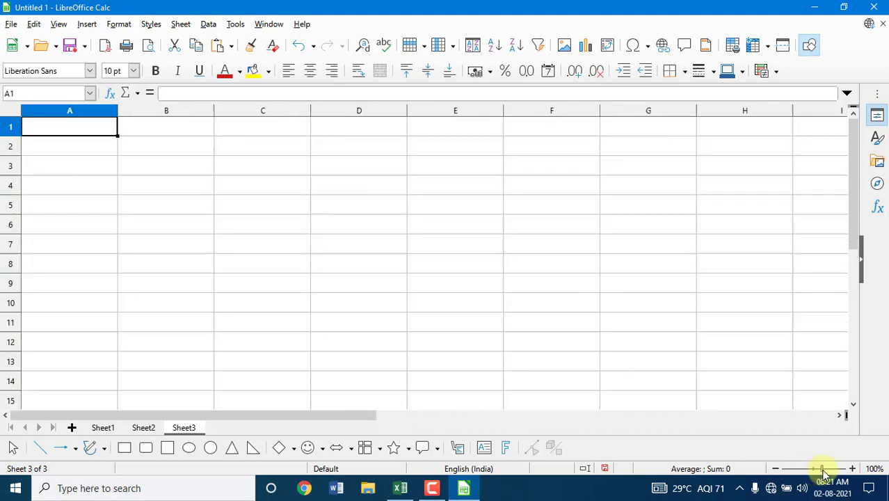
pyautogui.click(413, 173)
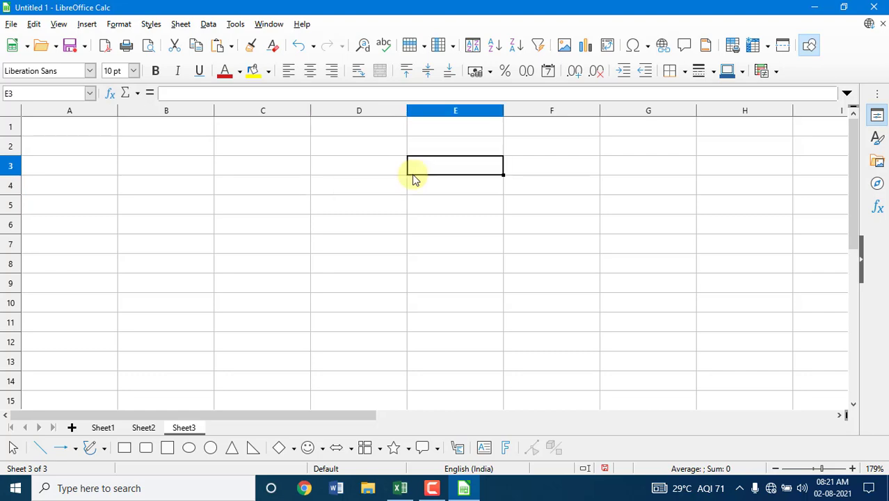
# Switch to the Microsoft Excel workbook to examine its ribbon layout, and return to LibreOffice Calc
pyautogui.click(400, 487)
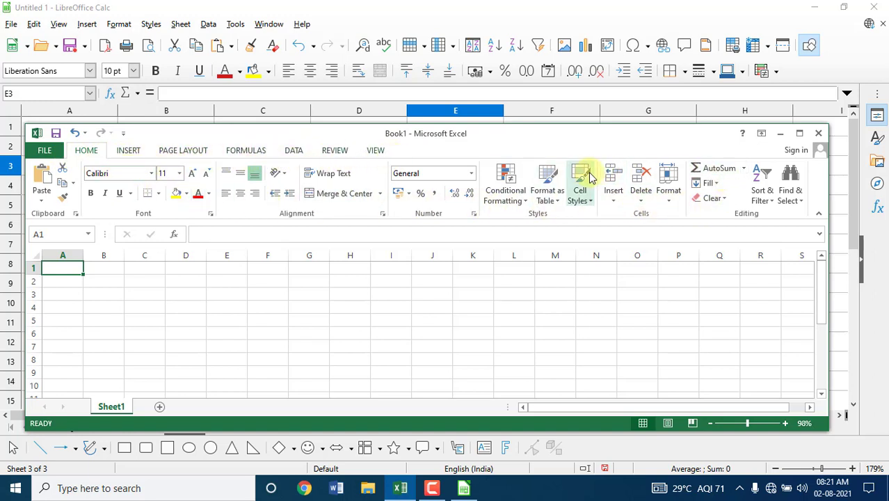
pyautogui.click(383, 7)
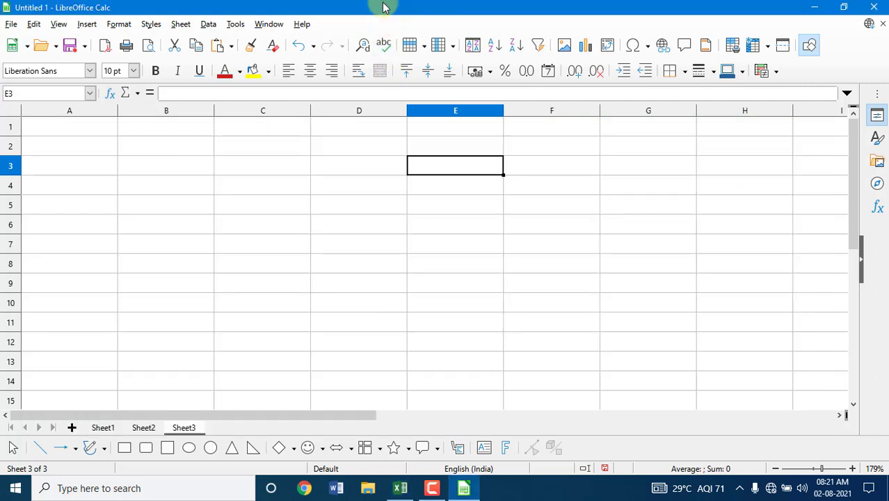
# Choose the Tabbed user interface variant and apply it to all LibreOffice applications
pyautogui.click(59, 26)
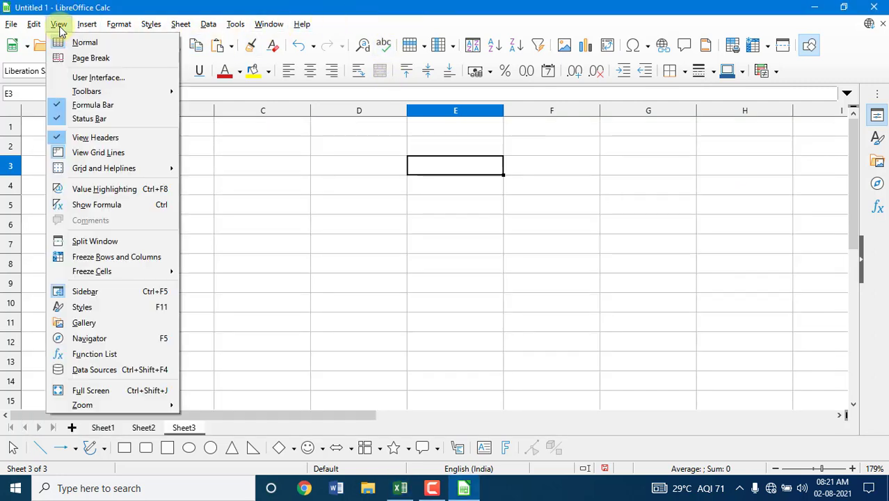
pyautogui.click(97, 77)
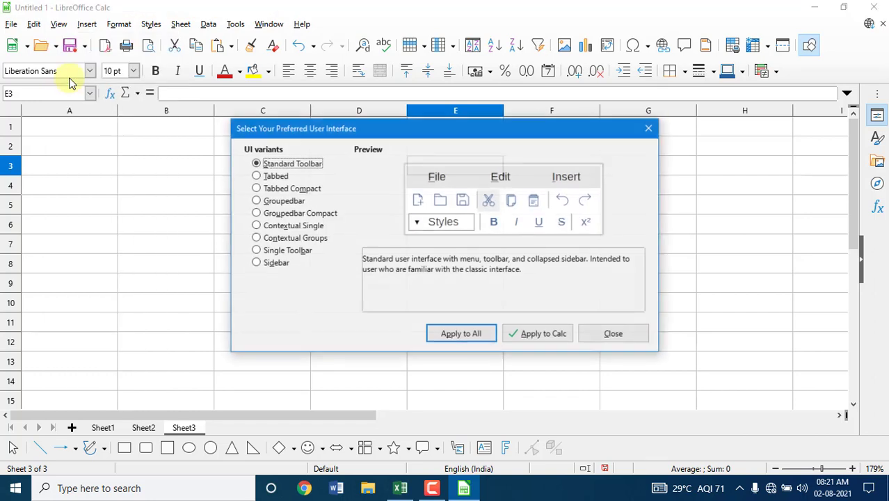
pyautogui.click(256, 176)
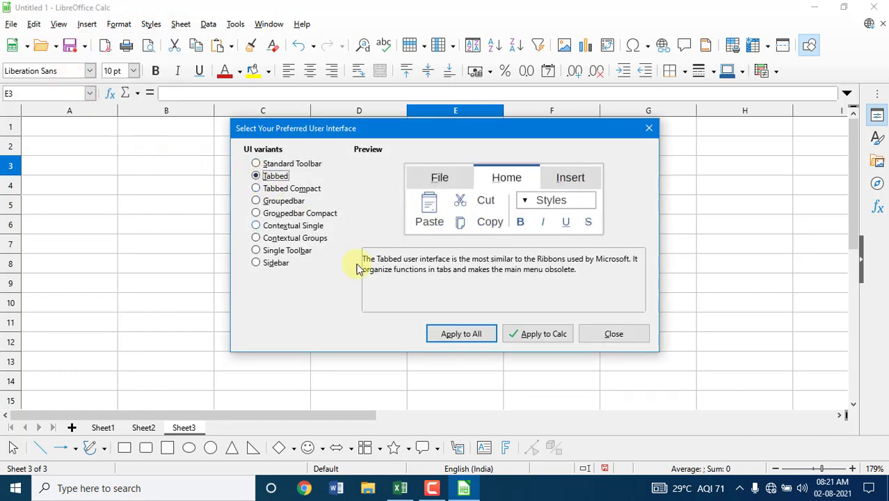
pyautogui.click(480, 333)
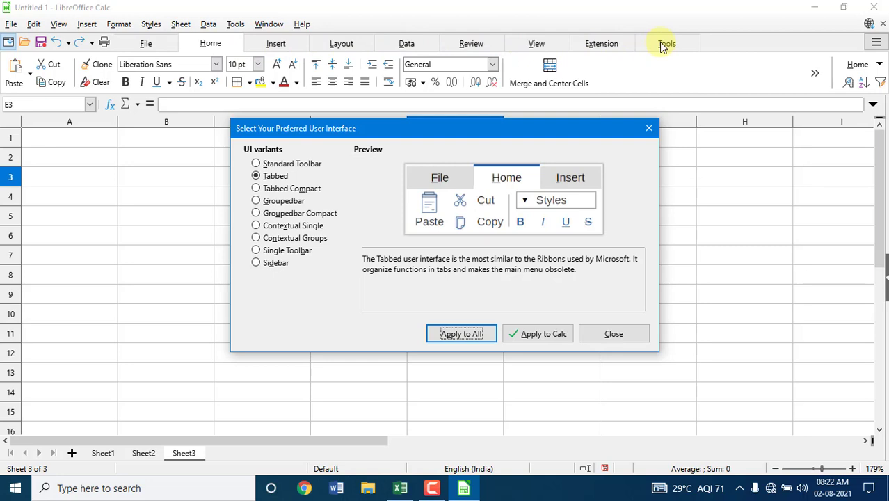
# Restore the Standard Toolbar user interface variant for all LibreOffice applications
pyautogui.click(301, 166)
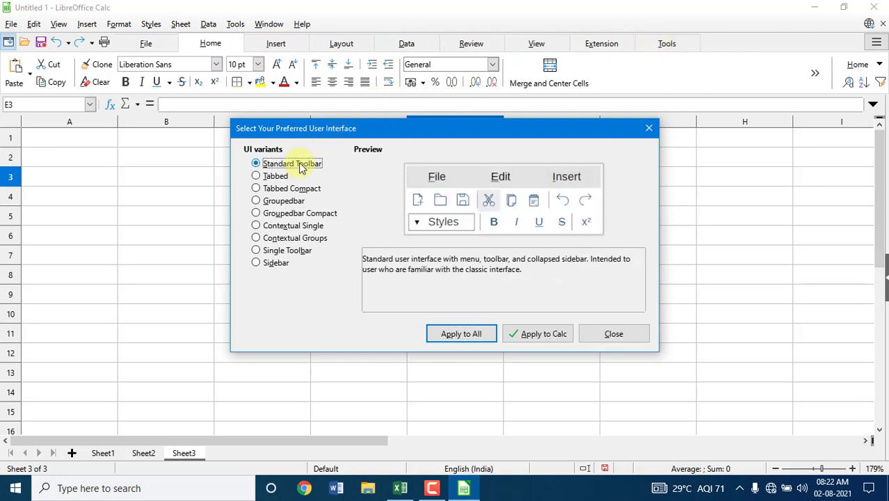
pyautogui.click(458, 341)
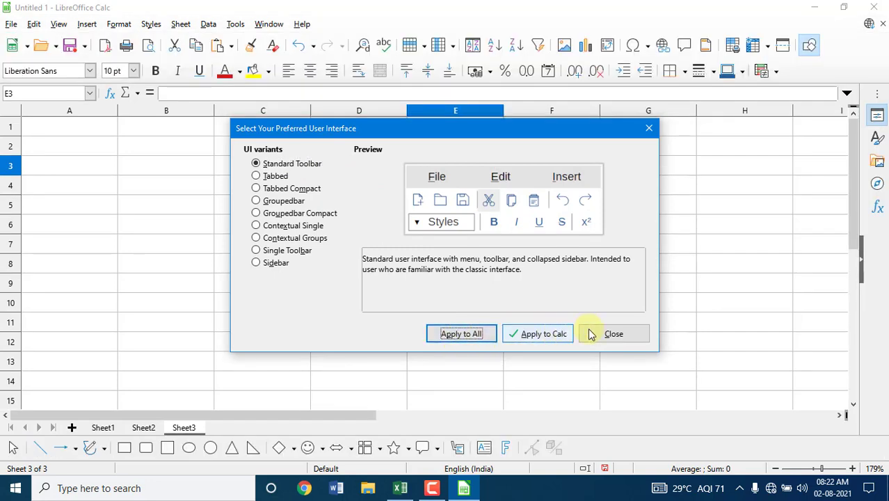
# Close the user interface selection and open the khalsa spreadsheet from the Desktop folder
pyautogui.click(623, 334)
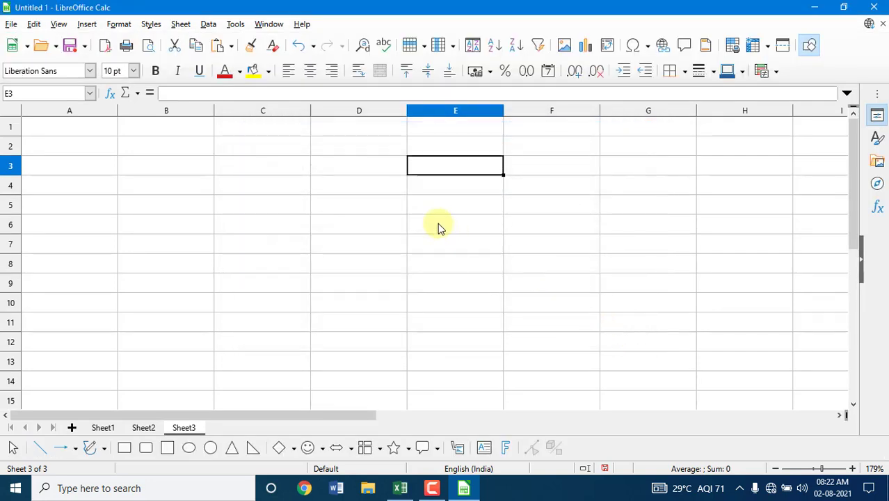
pyautogui.click(379, 207)
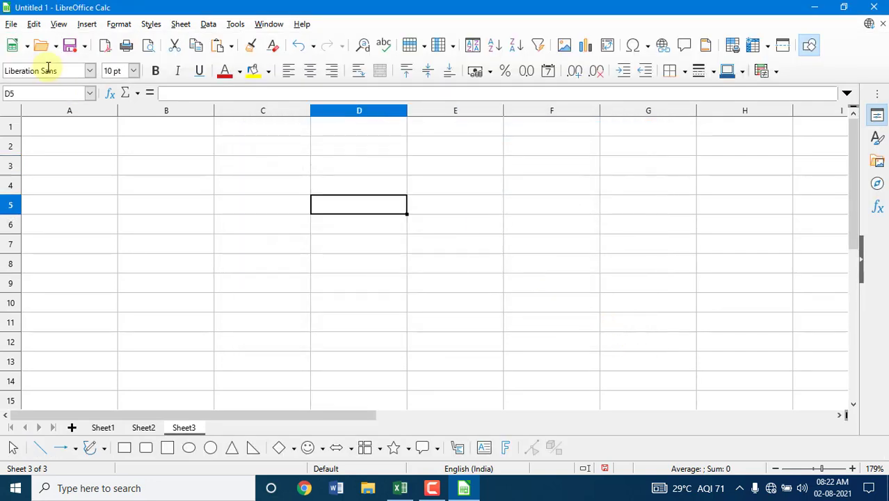
pyautogui.click(12, 24)
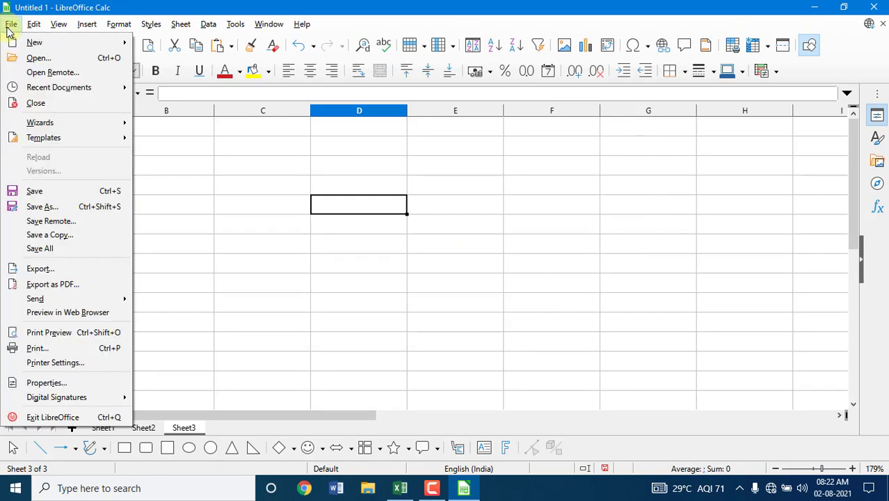
pyautogui.click(37, 57)
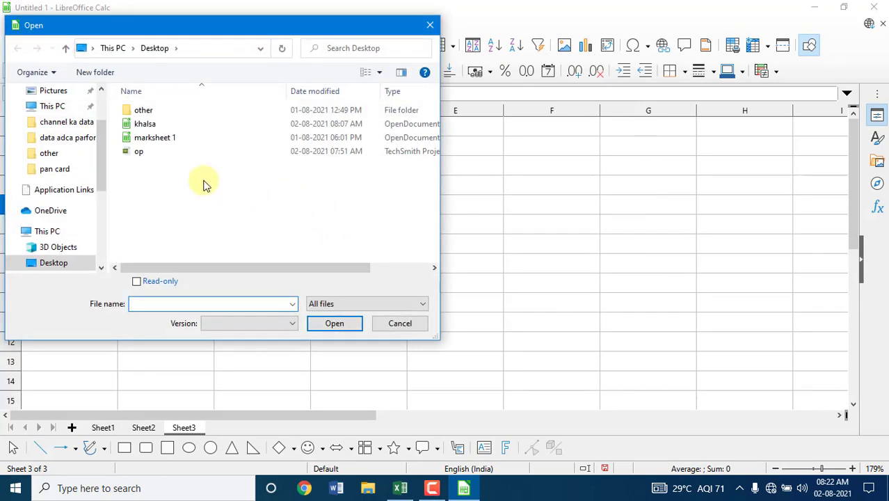
pyautogui.click(151, 129)
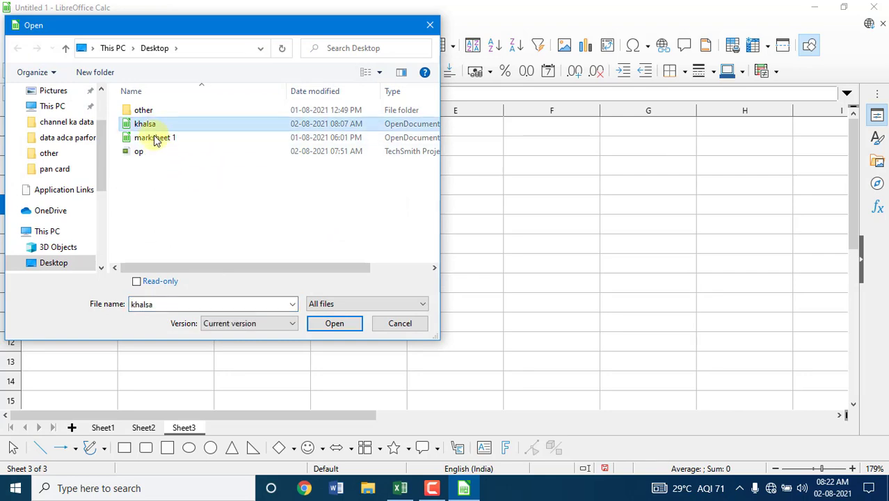
pyautogui.click(327, 325)
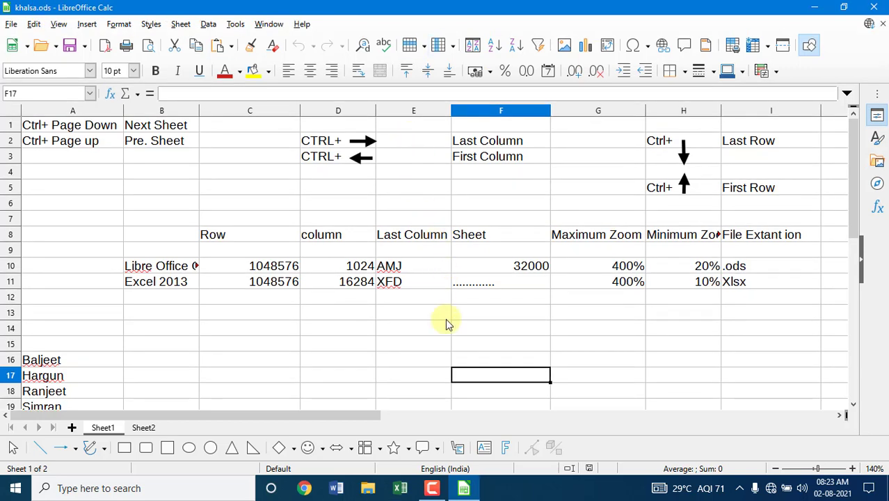
# Minimize Calc, view the khalsa file's properties on the desktop to check its file type, and return to the spreadsheet
pyautogui.click(819, 6)
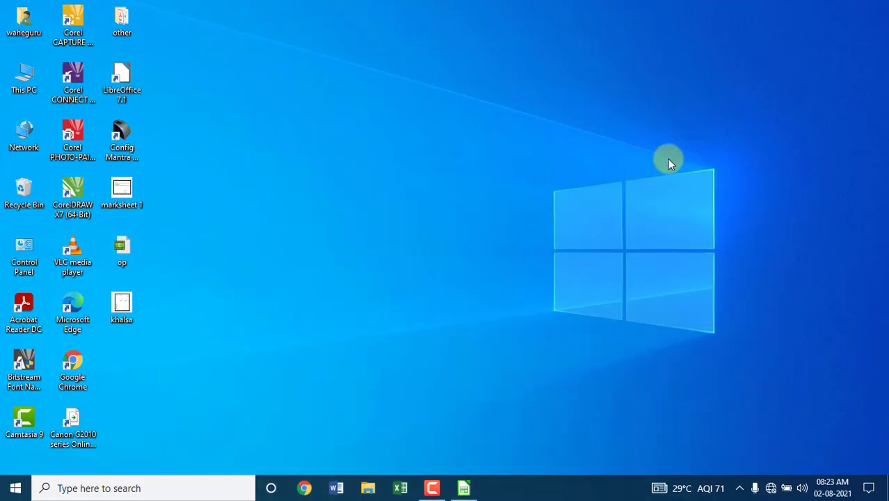
pyautogui.click(122, 309)
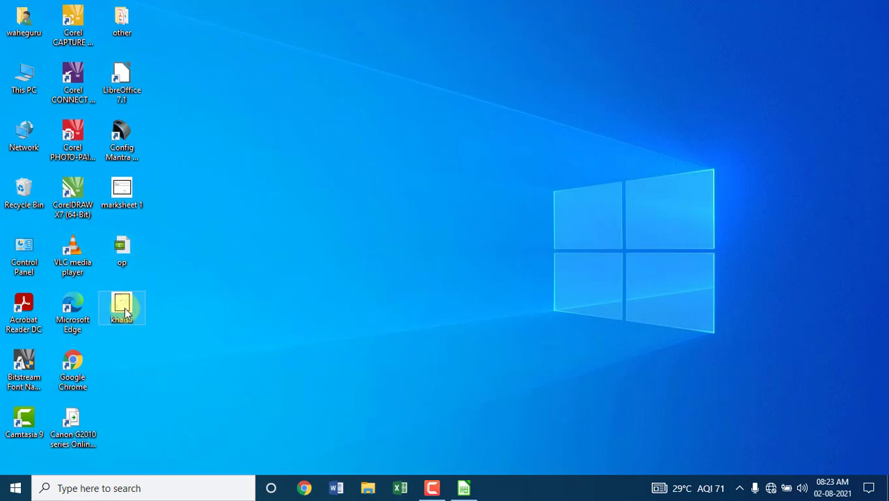
pyautogui.rightClick(125, 314)
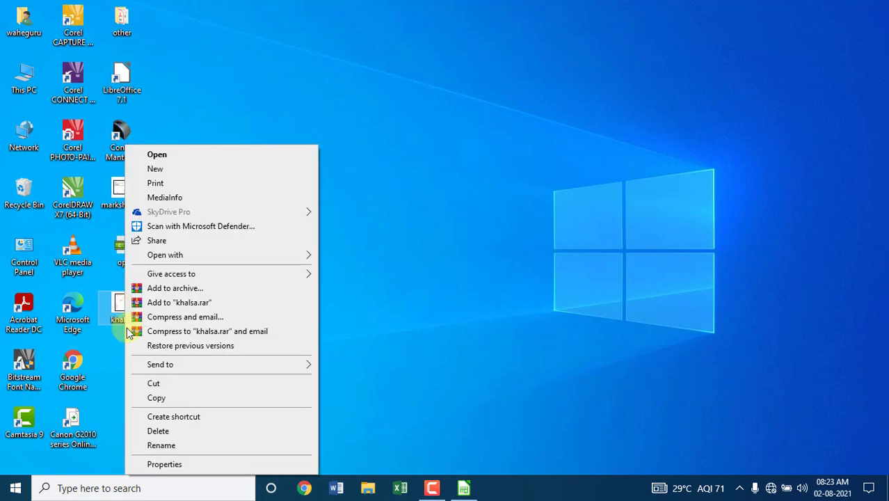
pyautogui.click(154, 463)
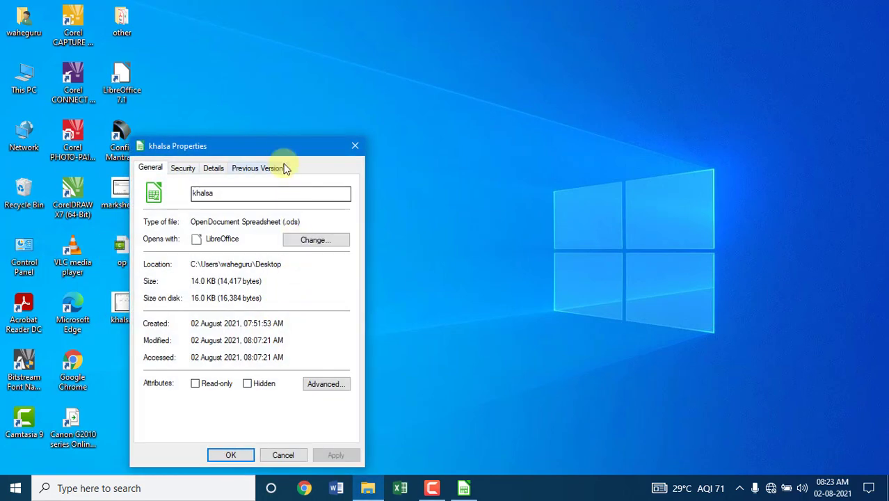
pyautogui.moveTo(282, 148); pyautogui.dragTo(405, 92)
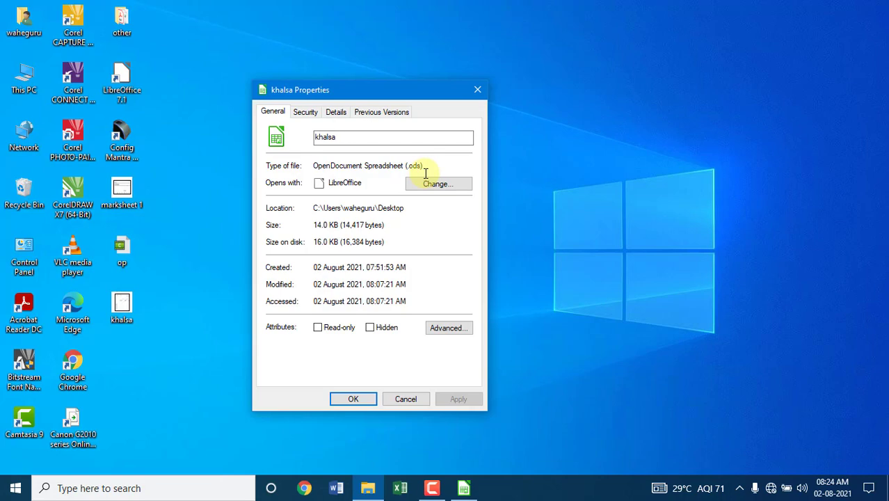
pyautogui.click(477, 90)
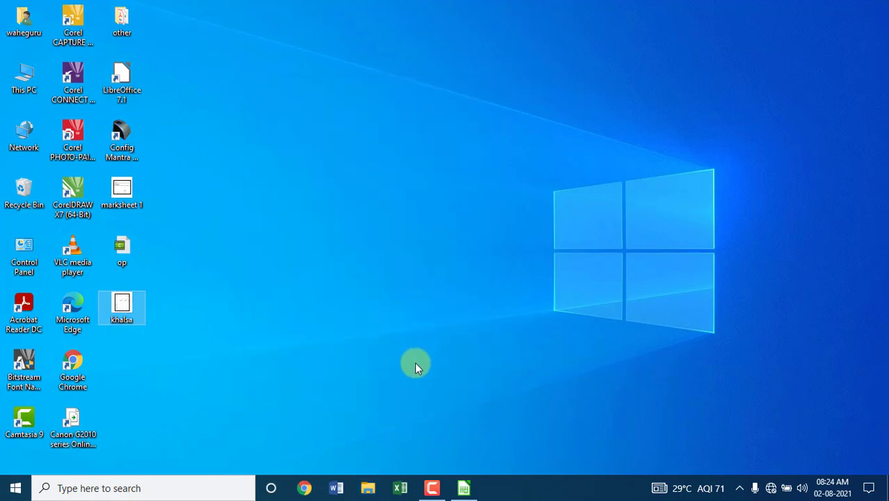
pyautogui.click(463, 487)
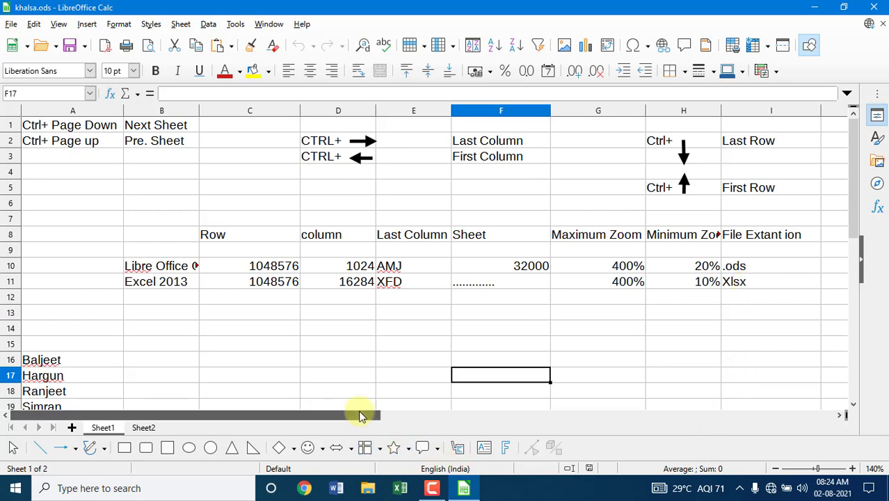
# Select cell J1, jump to the last column of the sheet, and jump back towards the first column
pyautogui.moveTo(361, 415); pyautogui.dragTo(409, 413)
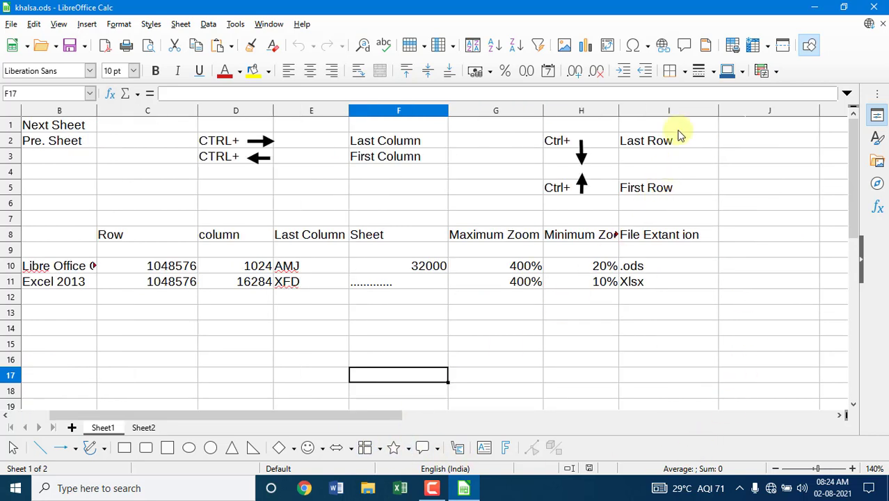
pyautogui.click(737, 128)
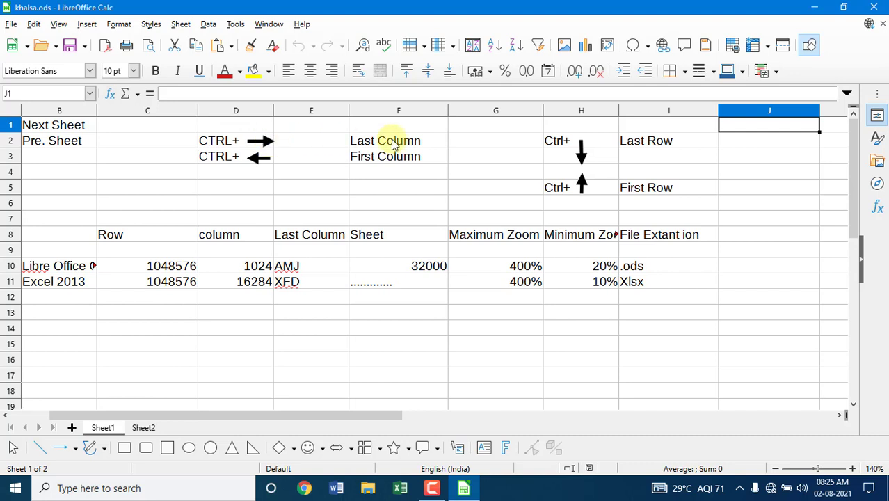
pyautogui.hotkey('ctrl', 'Right')
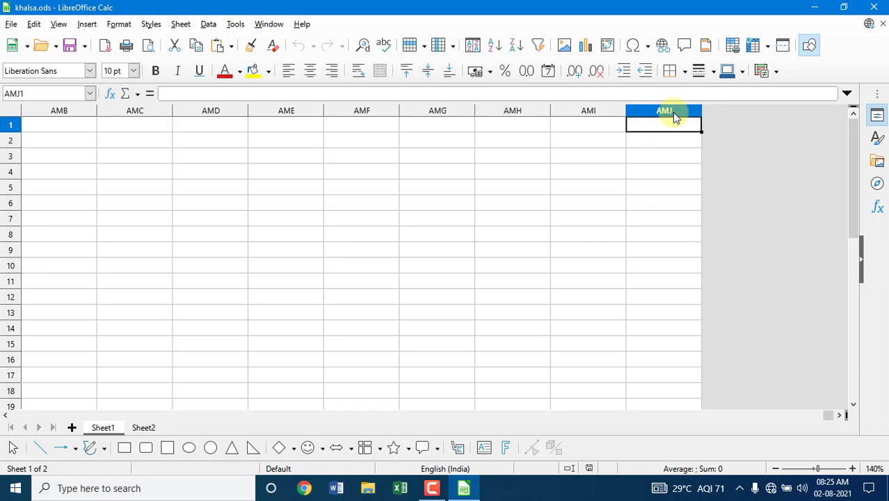
pyautogui.hotkey('ctrl', 'Left')
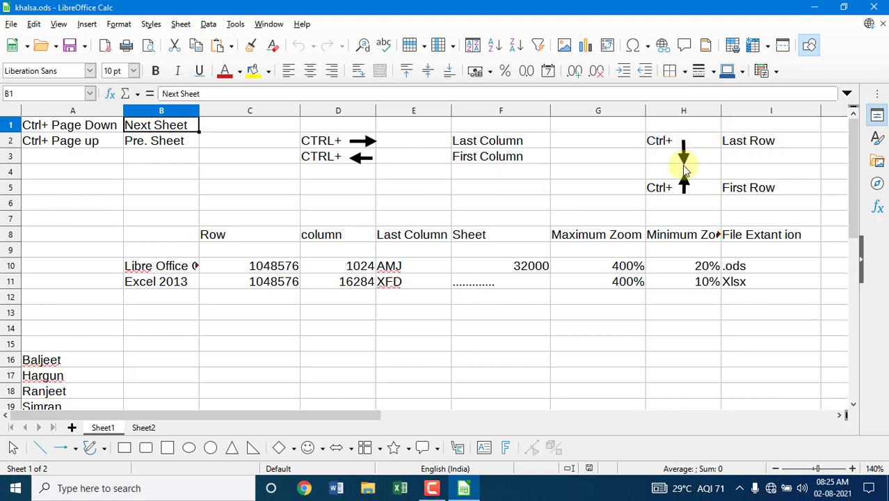
# Select cell J1, jump to the last row of column J, and jump back to the first row
pyautogui.click(835, 128)
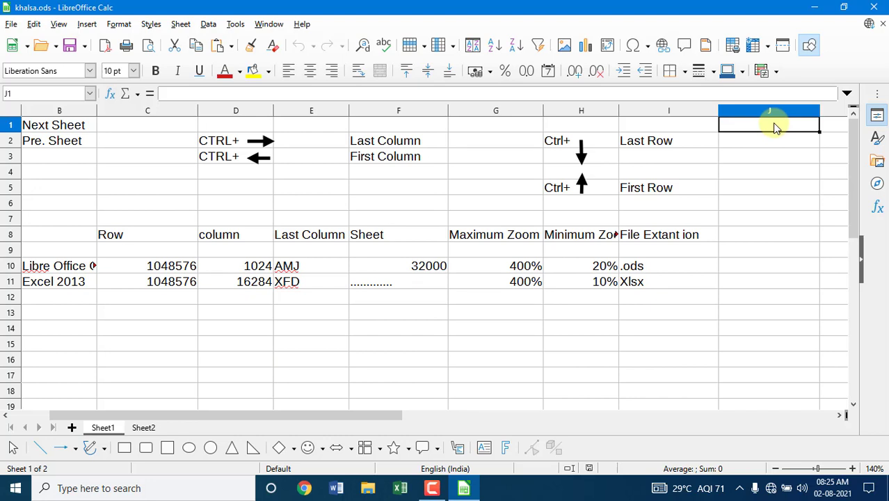
pyautogui.hotkey('ctrl', 'Down')
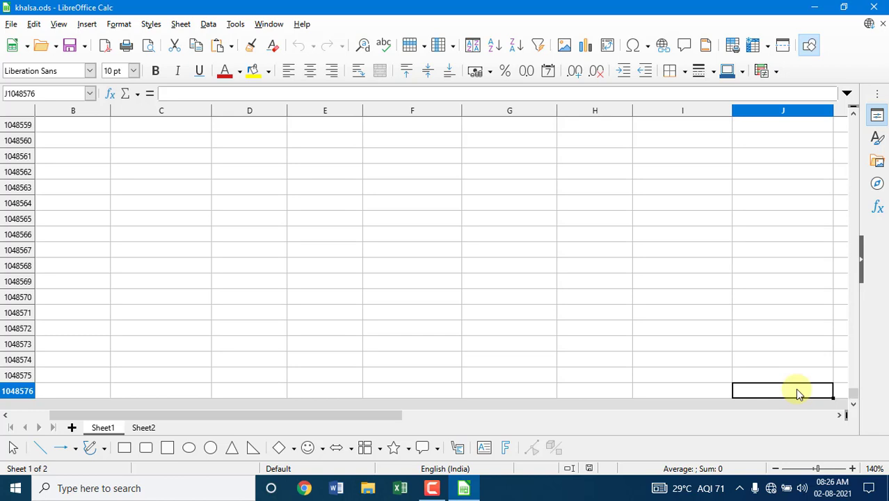
pyautogui.hotkey('ctrl', 'Up')
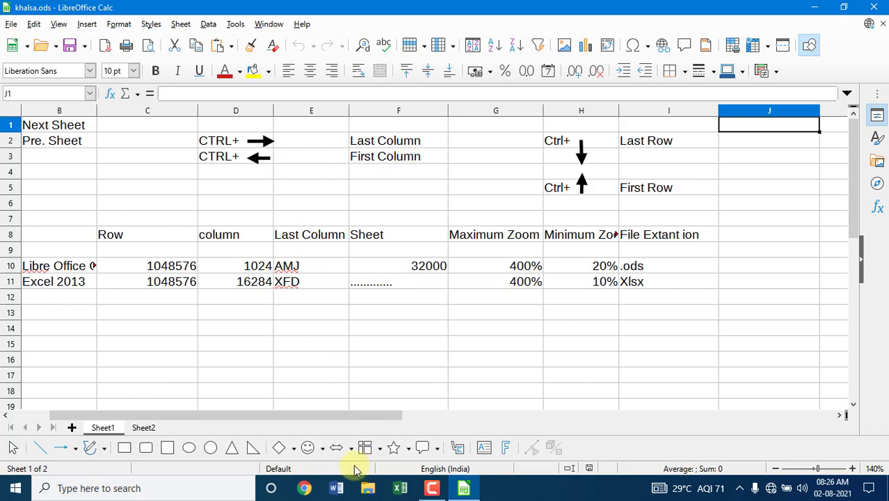
# Bring column A back into view, switch to Sheet2, and return to Sheet1
pyautogui.moveTo(328, 416); pyautogui.dragTo(254, 422)
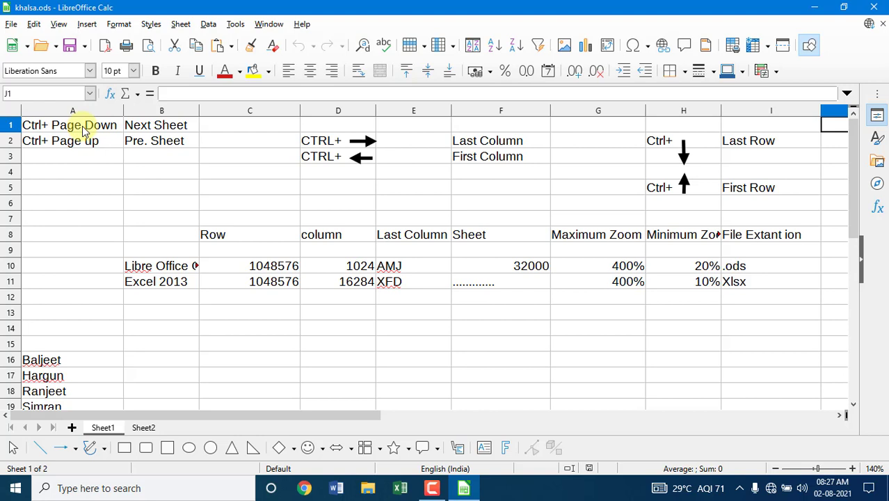
pyautogui.hotkey('ctrl', 'pagedown')
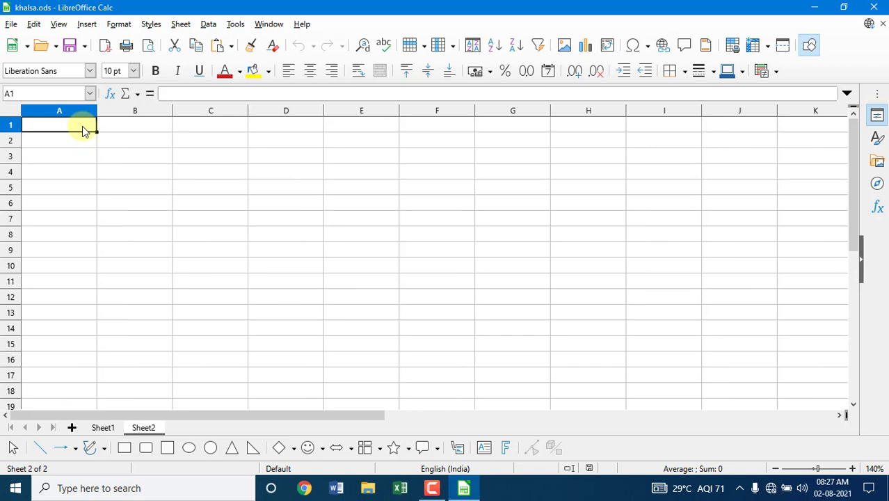
pyautogui.hotkey('ctrl', 'pageup')
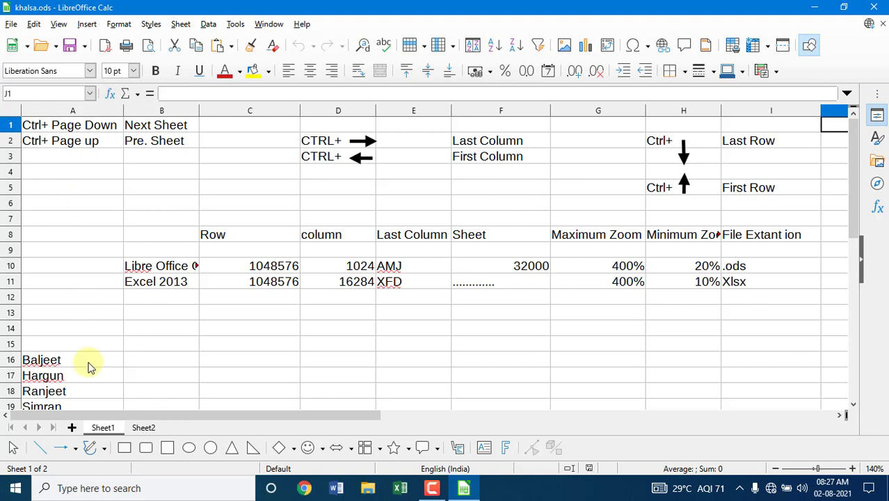
# Select cell F16, the whole of column E, and the whole of row 5 in turn on Sheet1
pyautogui.click(485, 363)
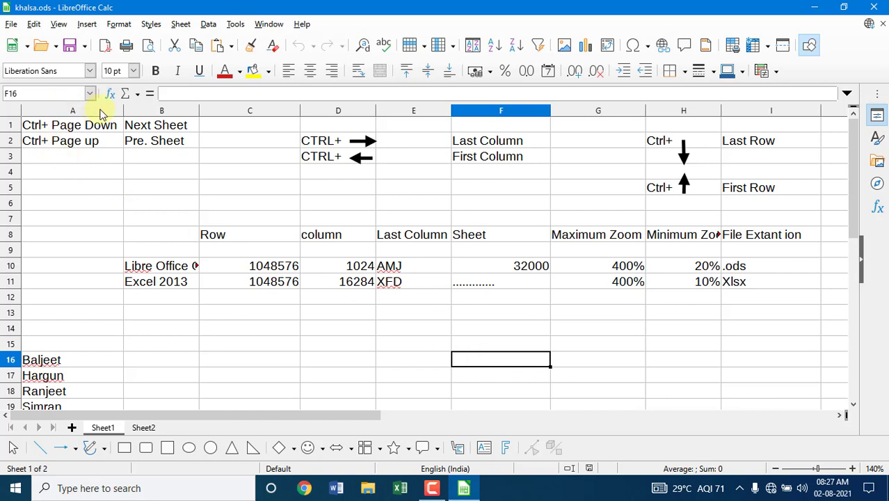
pyautogui.click(407, 112)
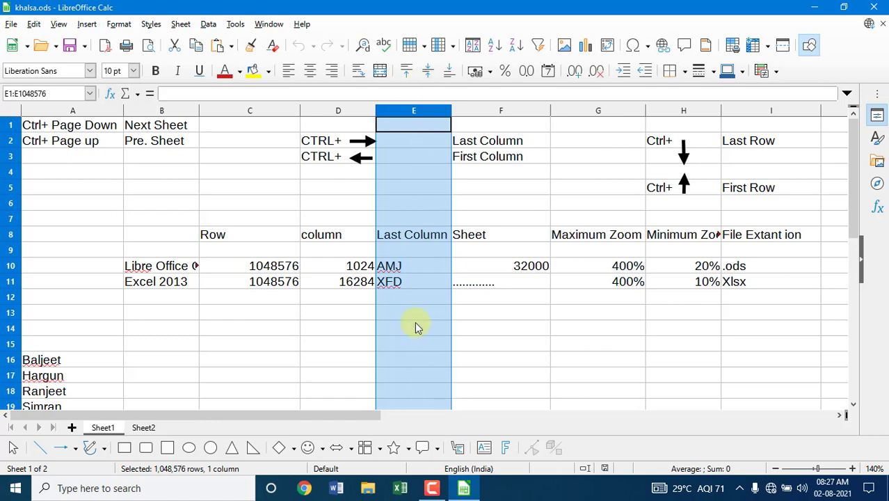
pyautogui.click(9, 187)
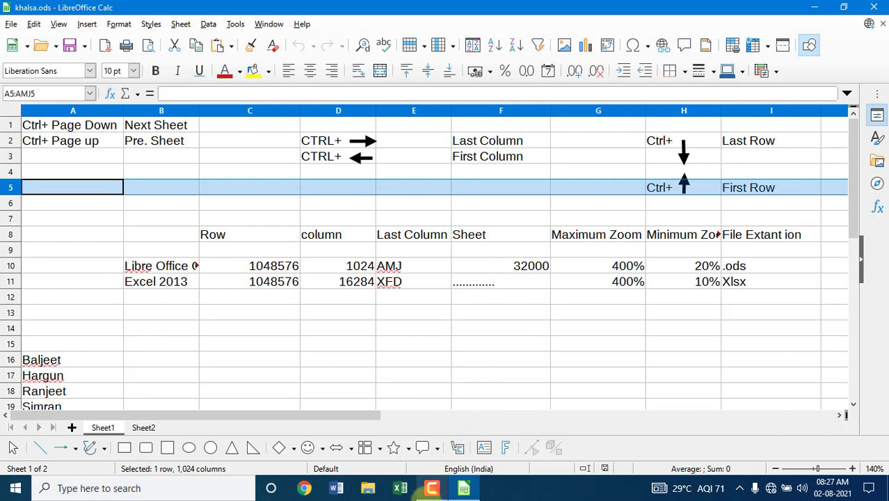
# Enter 32767 in cell F15 of Sheet1
pyautogui.click(497, 342)
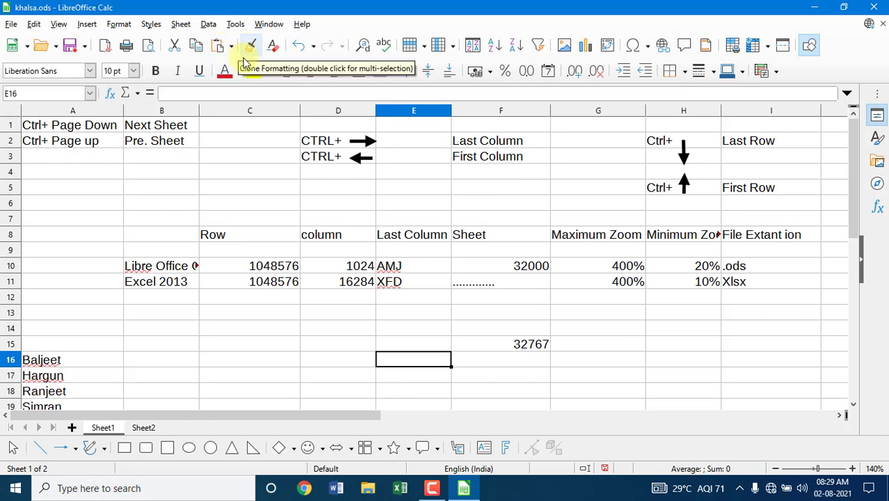
# Make the text in cell A1 bold and red, and clone its formatting onto the "Last Column" text in F2
pyautogui.click(53, 129)
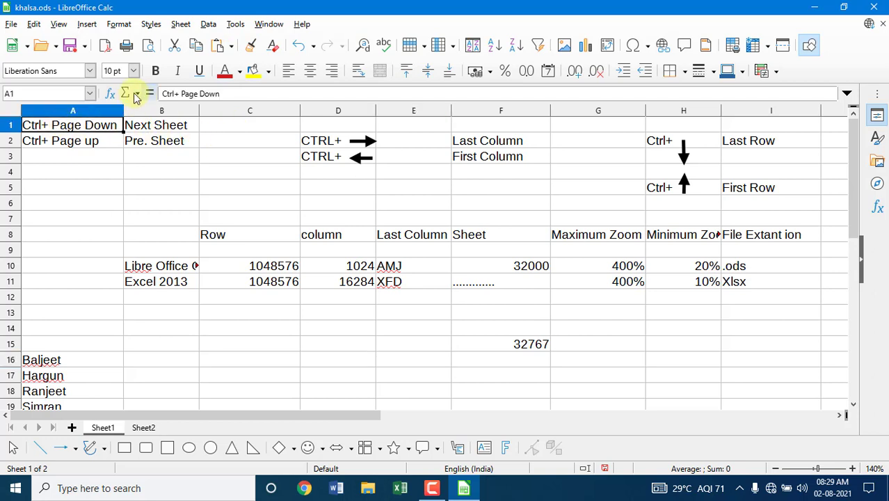
pyautogui.click(155, 70)
pyautogui.click(227, 73)
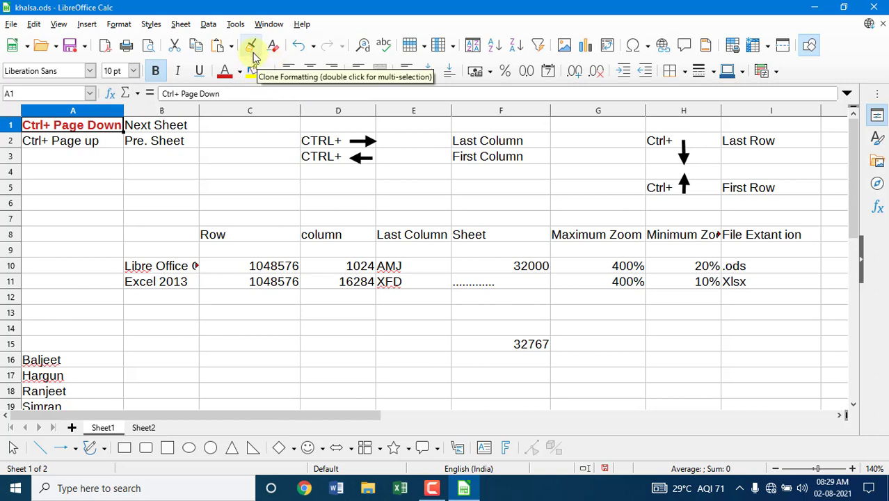
pyautogui.click(252, 48)
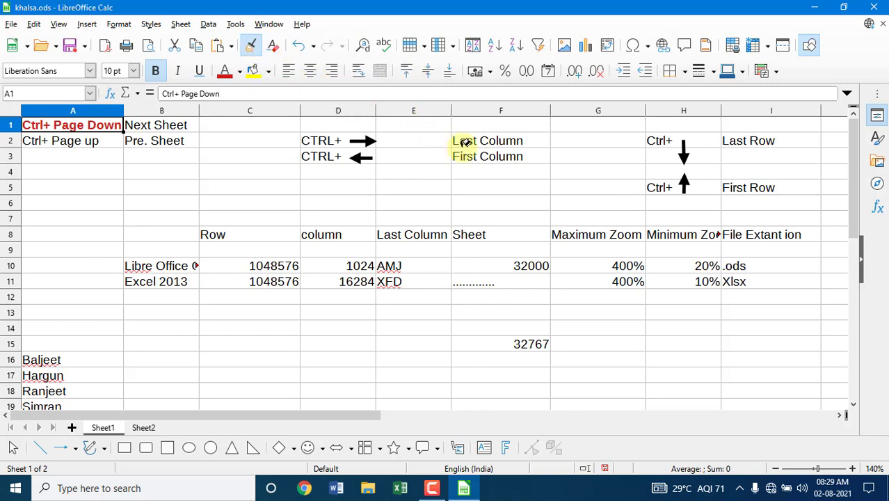
pyautogui.click(486, 142)
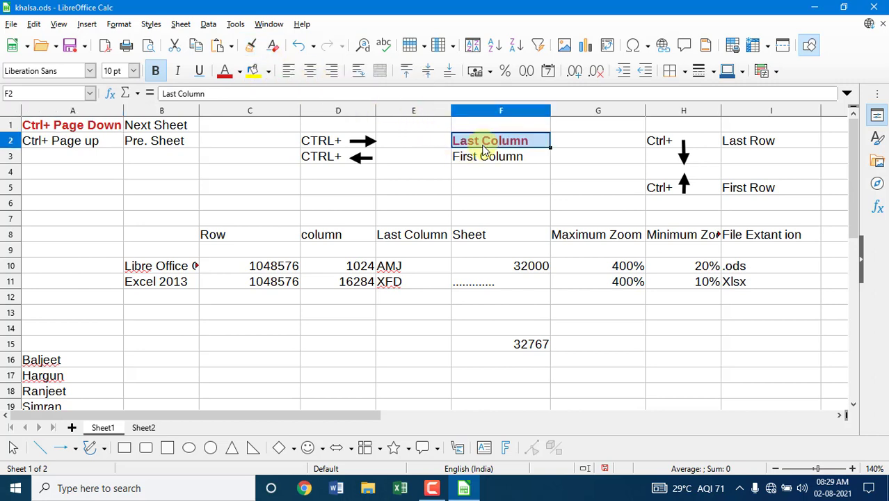
pyautogui.click(553, 158)
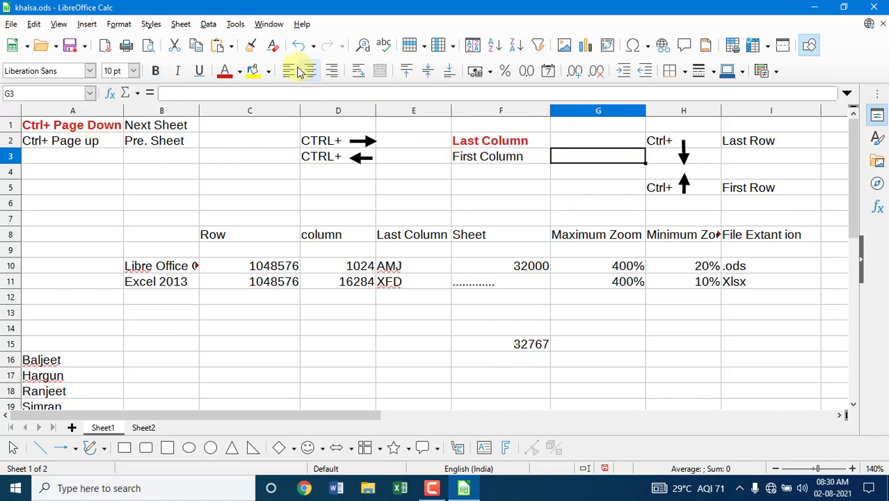
# Clear the direct formatting from the "Last Column" text in F2, and select cell B11
pyautogui.click(485, 146)
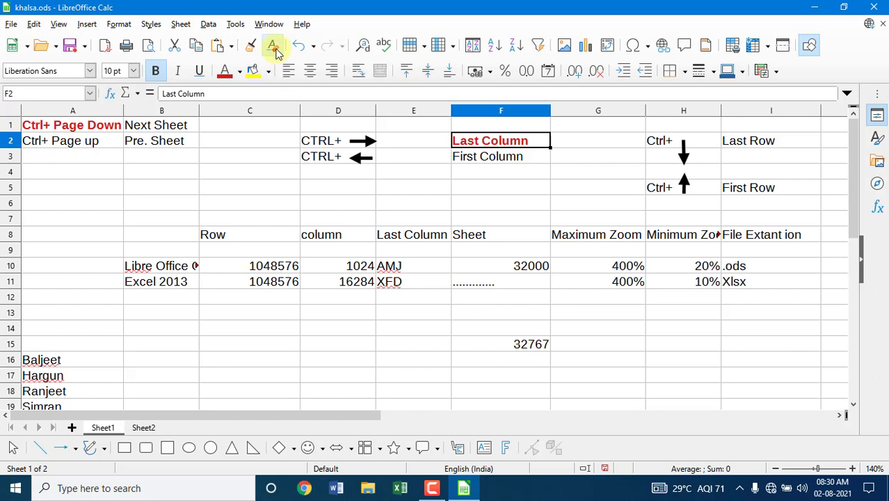
pyautogui.click(273, 47)
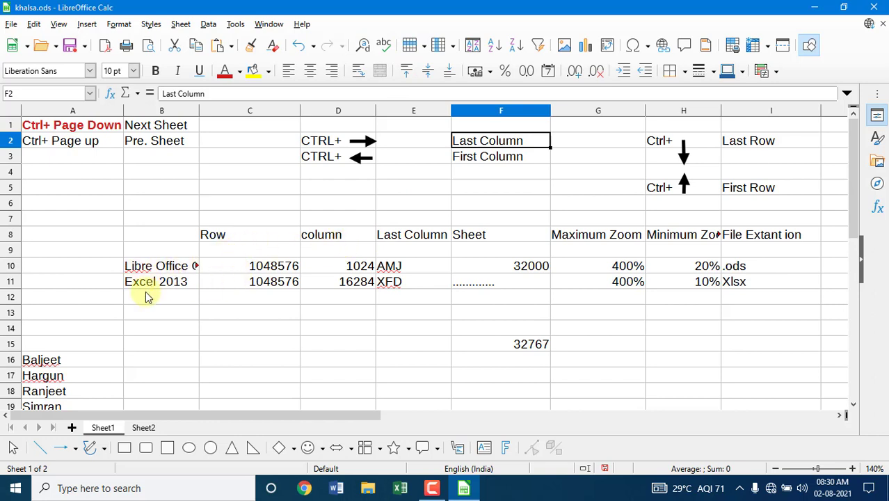
pyautogui.click(172, 291)
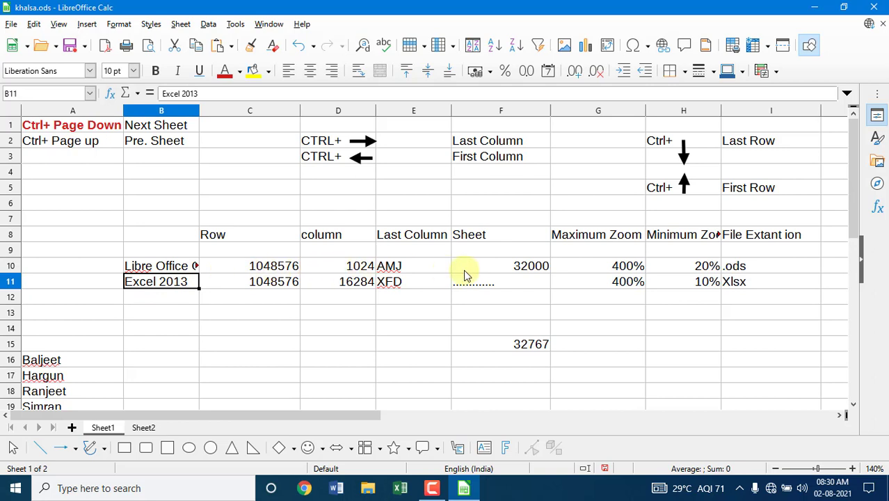
# Insert a blank row above row 11 and a blank column before column D on Sheet1
pyautogui.click(411, 45)
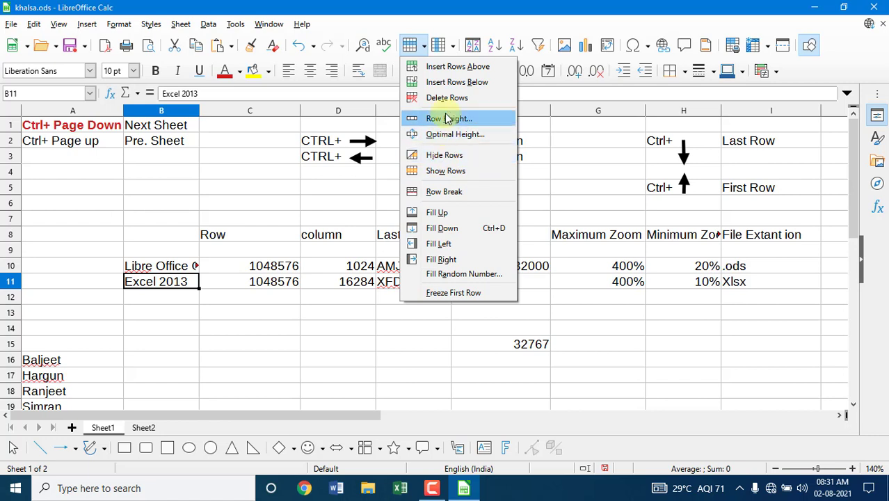
pyautogui.click(447, 69)
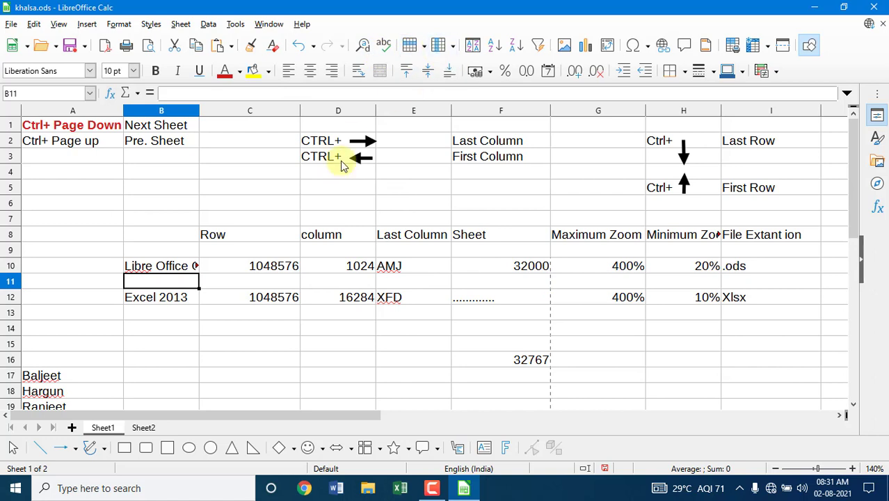
pyautogui.click(336, 262)
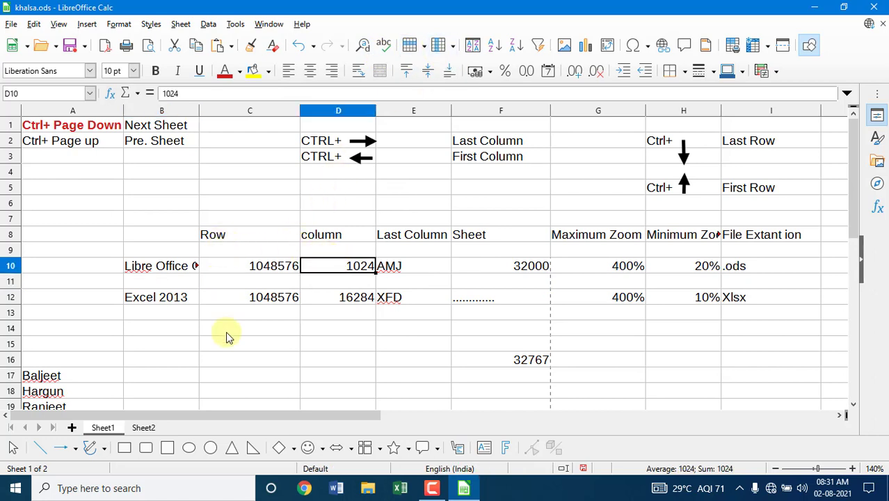
pyautogui.click(444, 46)
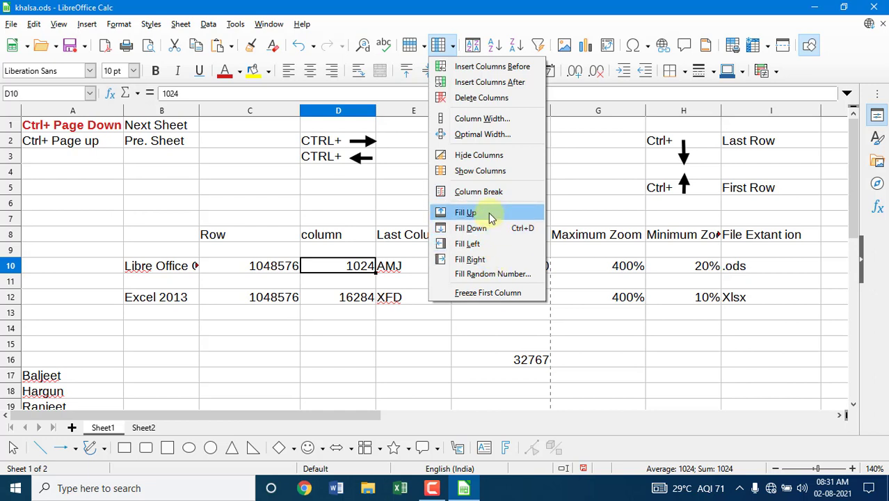
pyautogui.click(491, 68)
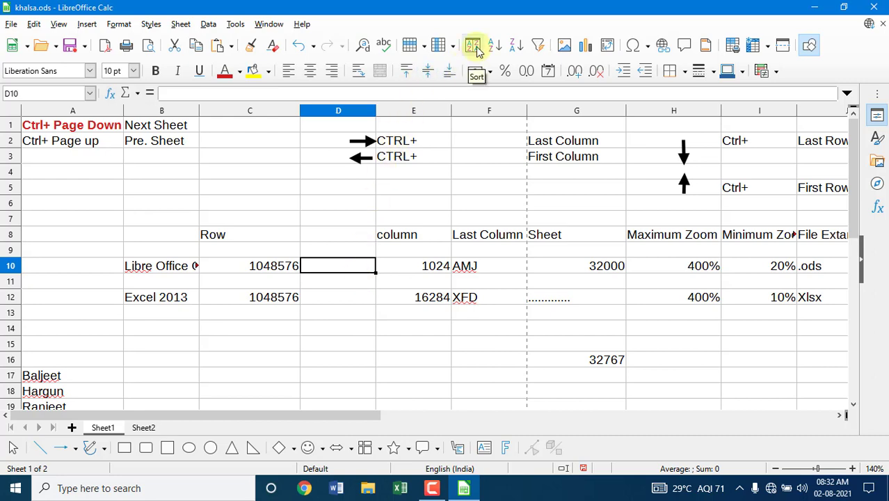
# Sort the names in A17:A25 by Column A in ascending order using the Sort dialog
pyautogui.scroll(-3, 200, 344)
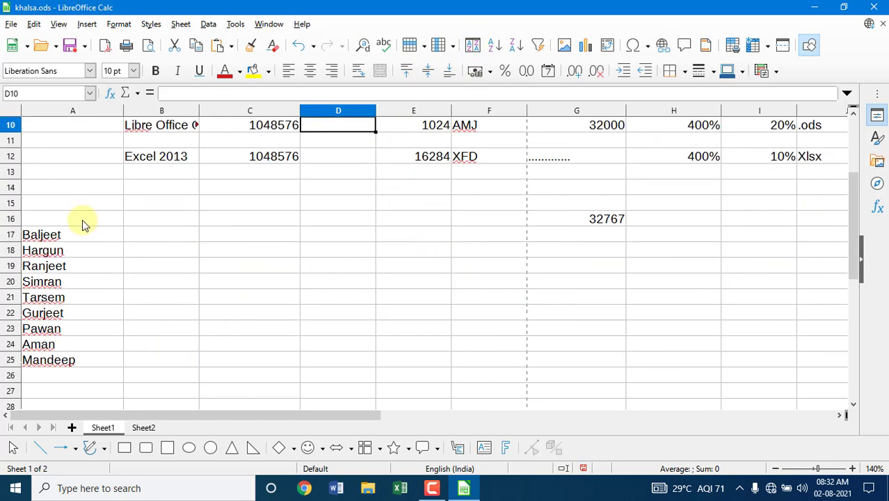
pyautogui.click(80, 235)
pyautogui.moveTo(79, 235); pyautogui.dragTo(79, 359)
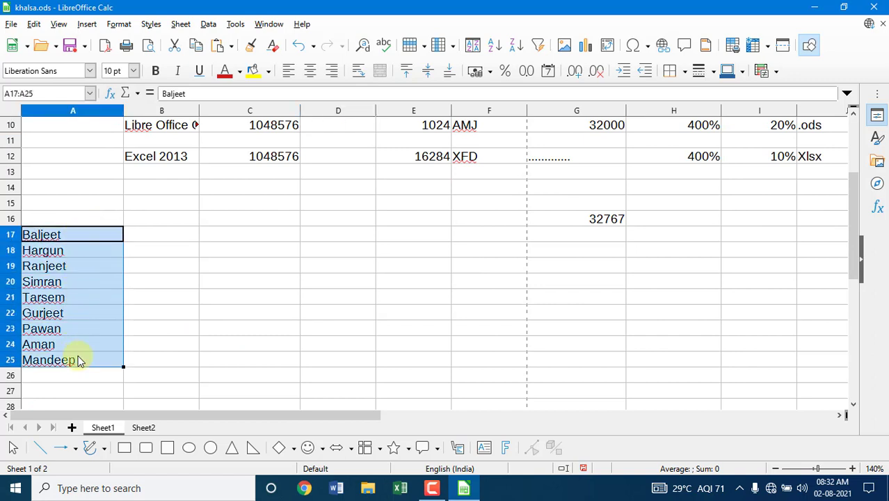
pyautogui.click(472, 45)
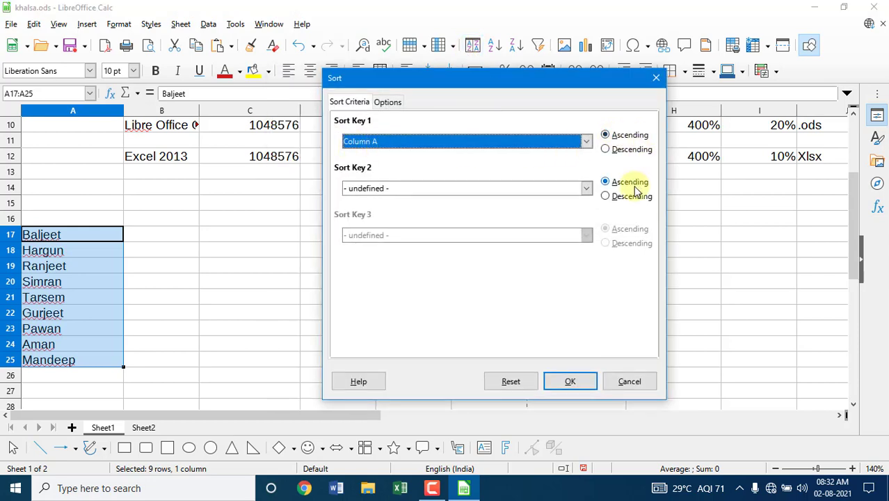
pyautogui.click(580, 381)
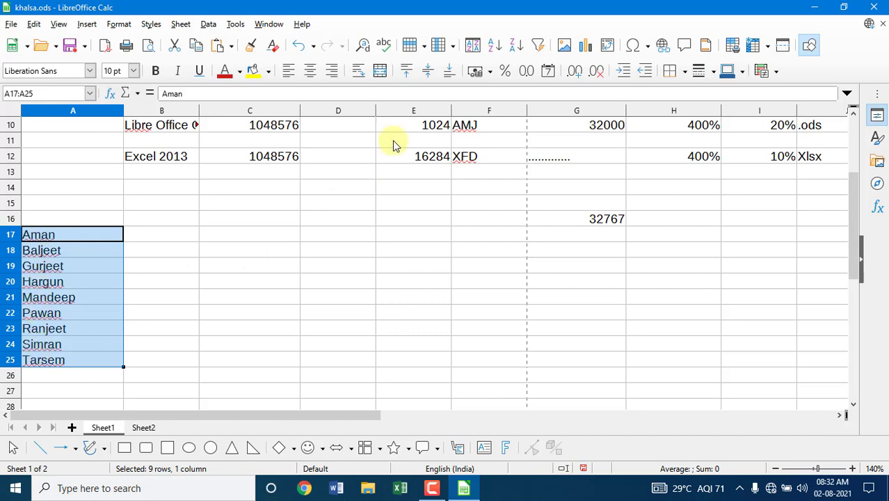
# Sort the names in A17:A25 in descending order, and return them to ascending order
pyautogui.click(514, 47)
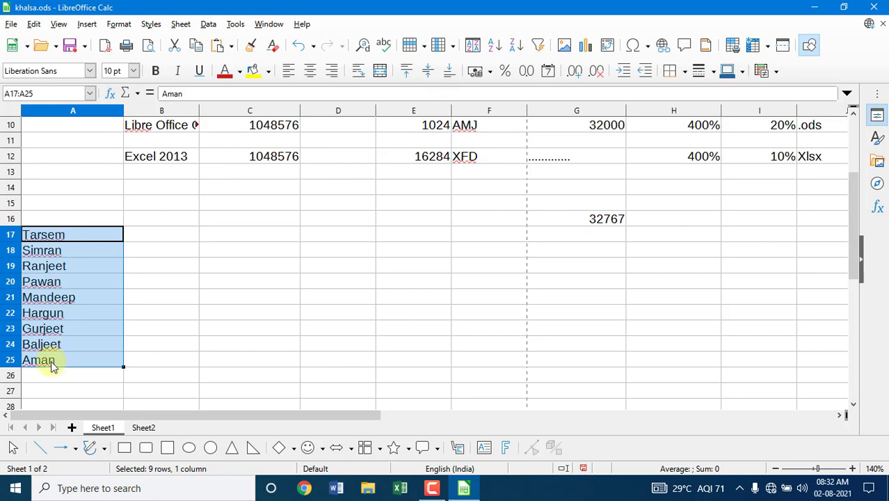
pyautogui.click(498, 50)
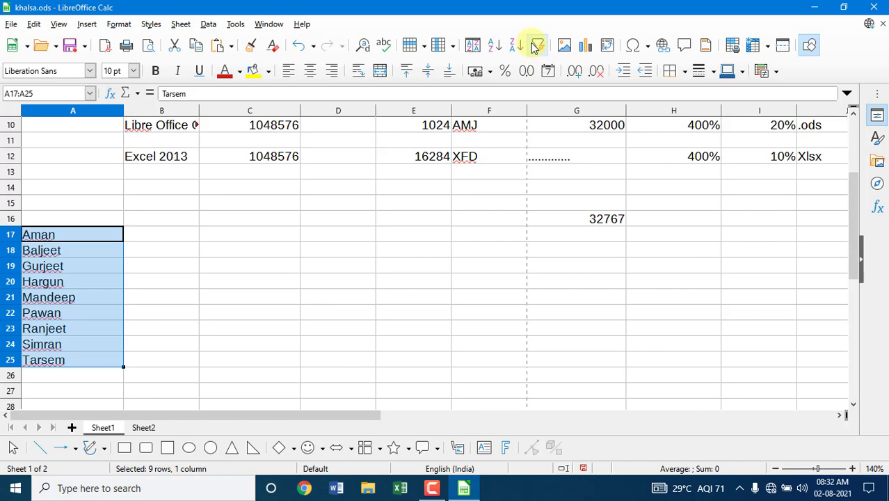
pyautogui.click(208, 23)
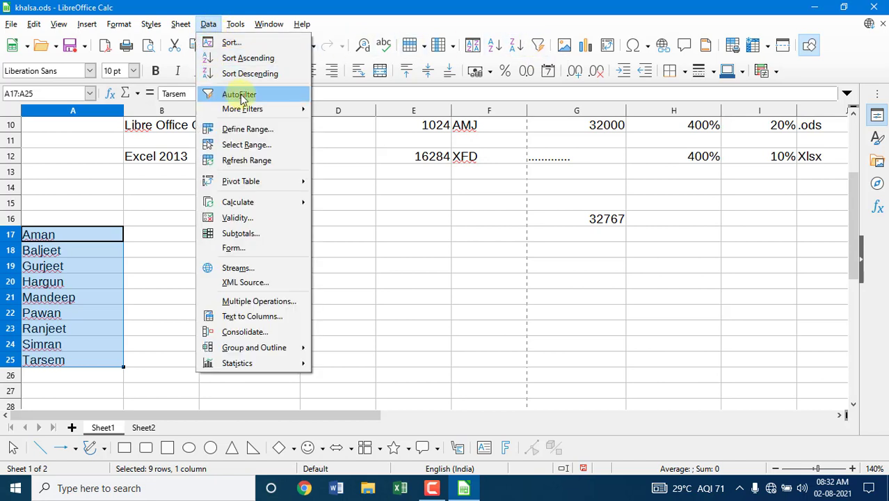
pyautogui.click(560, 278)
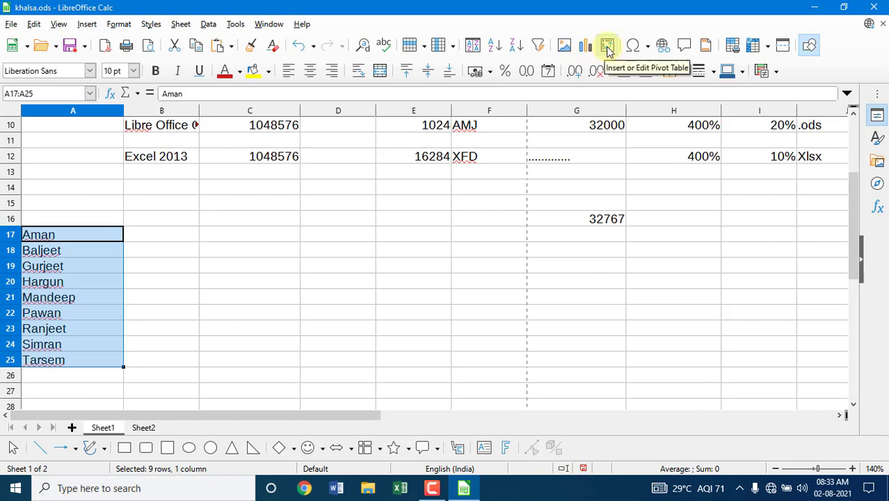
pyautogui.click(209, 25)
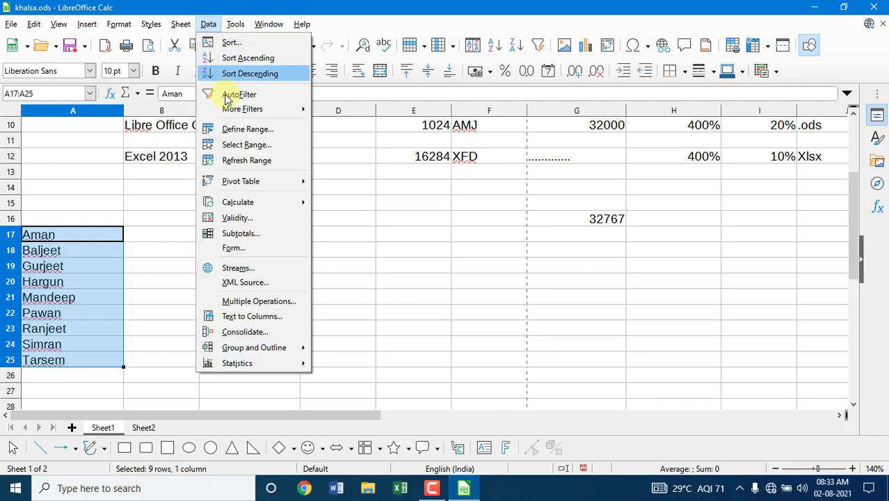
pyautogui.moveTo(314, 185)
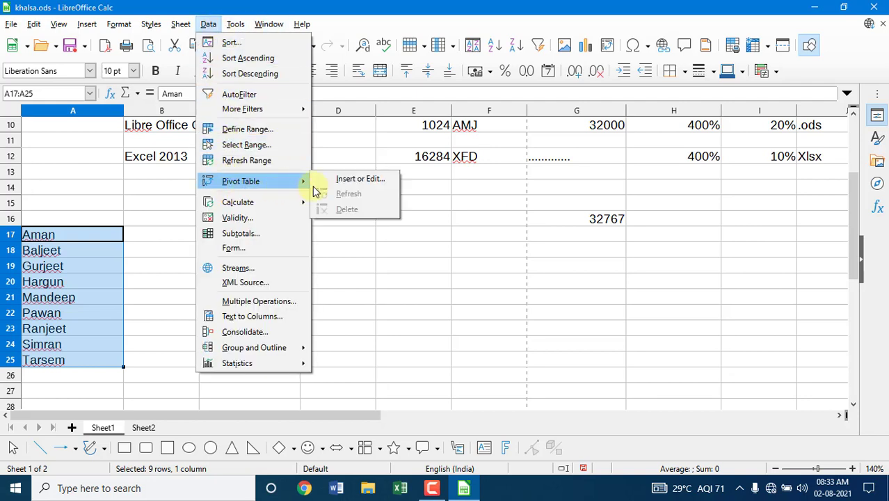
pyautogui.click(614, 250)
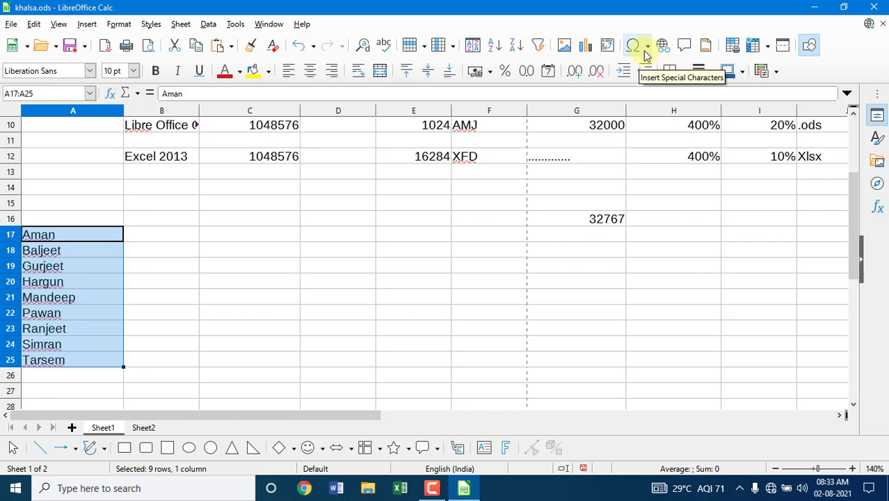
pyautogui.click(646, 49)
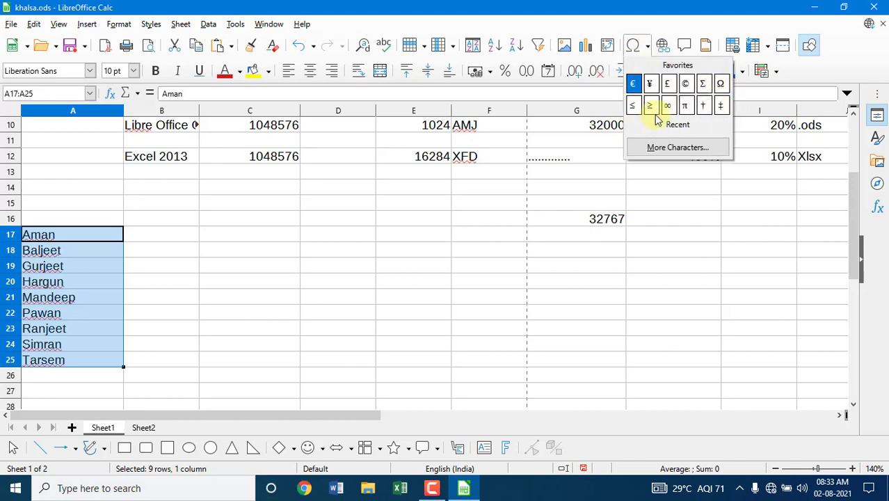
pyautogui.click(668, 268)
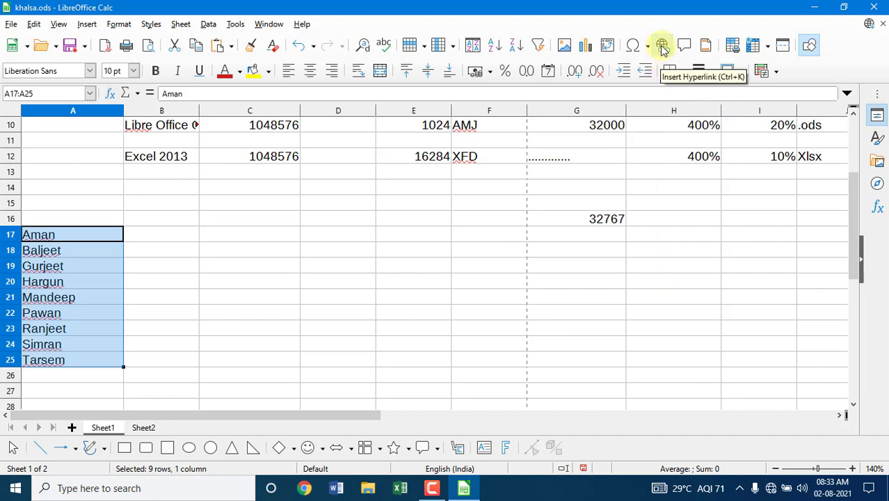
# Insert a comment reading "hghfhgh" on cell G16, which holds 32767
pyautogui.click(620, 226)
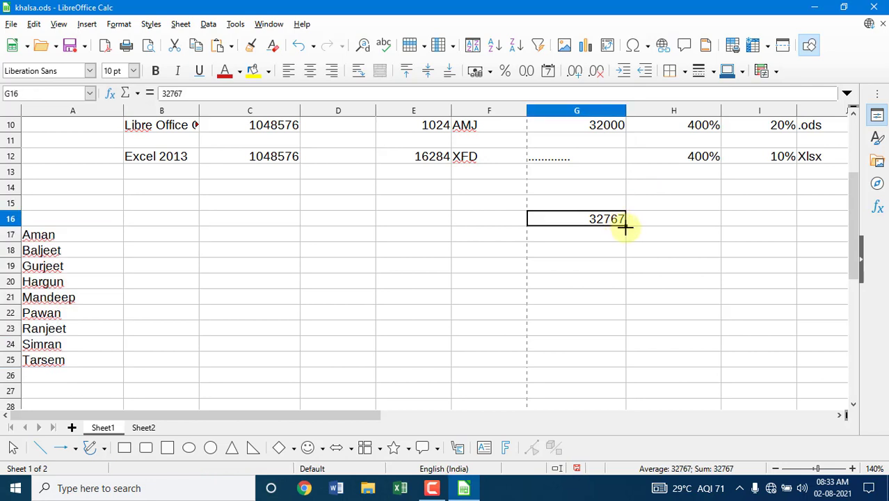
pyautogui.click(685, 220)
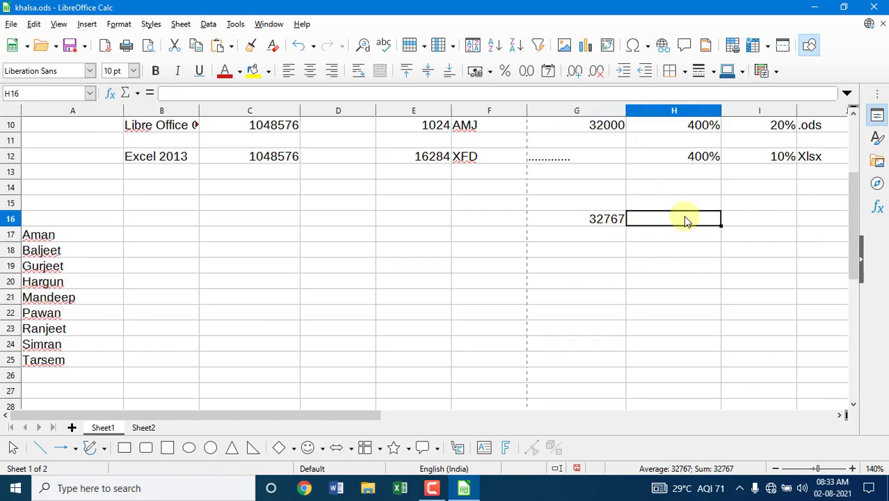
pyautogui.click(645, 264)
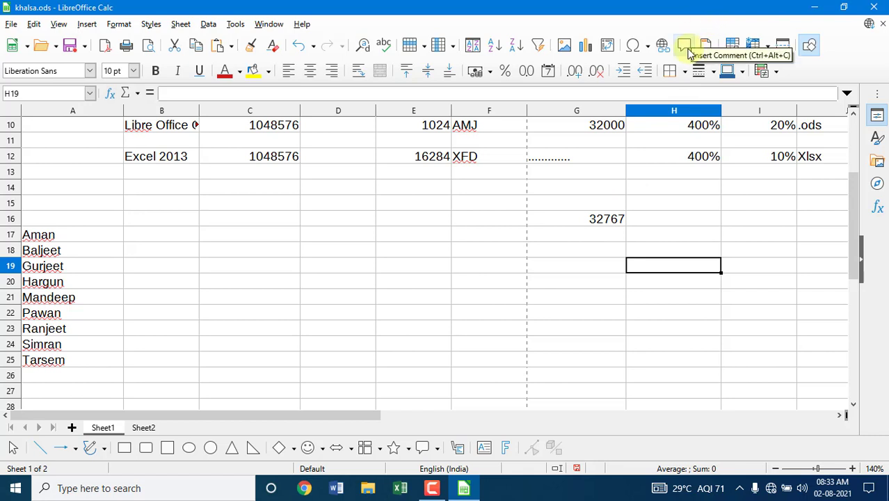
pyautogui.click(673, 220)
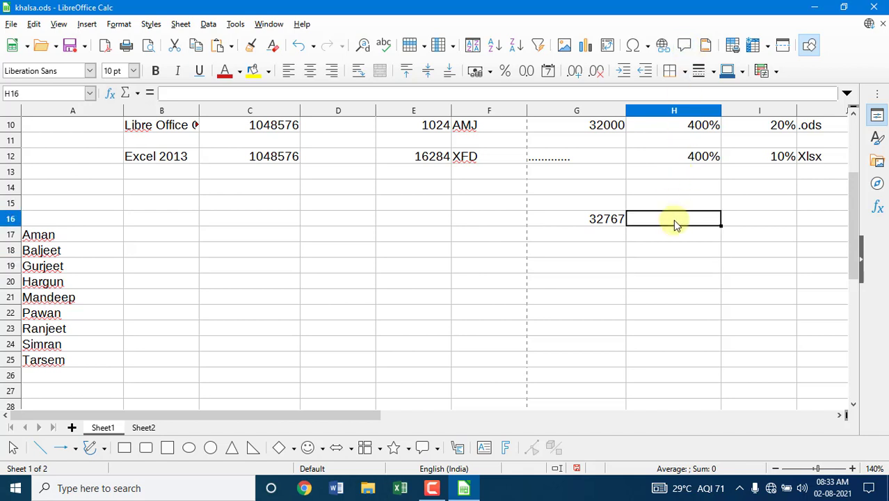
pyautogui.click(618, 220)
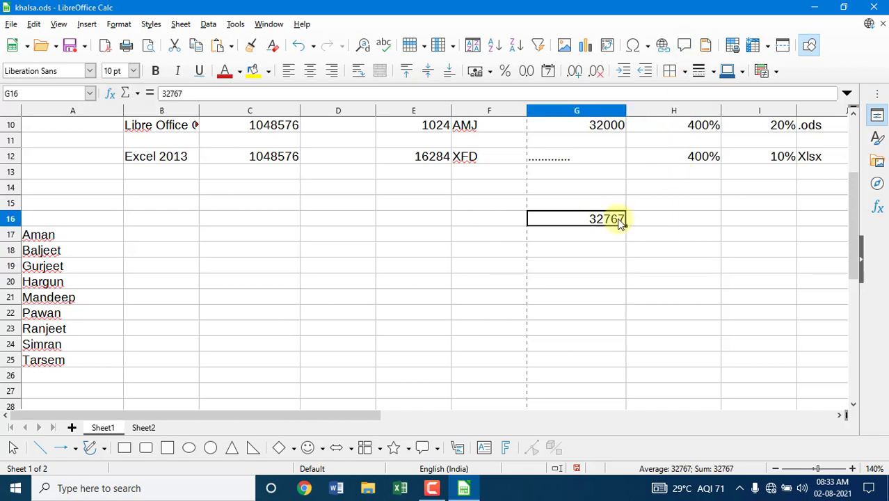
pyautogui.click(684, 45)
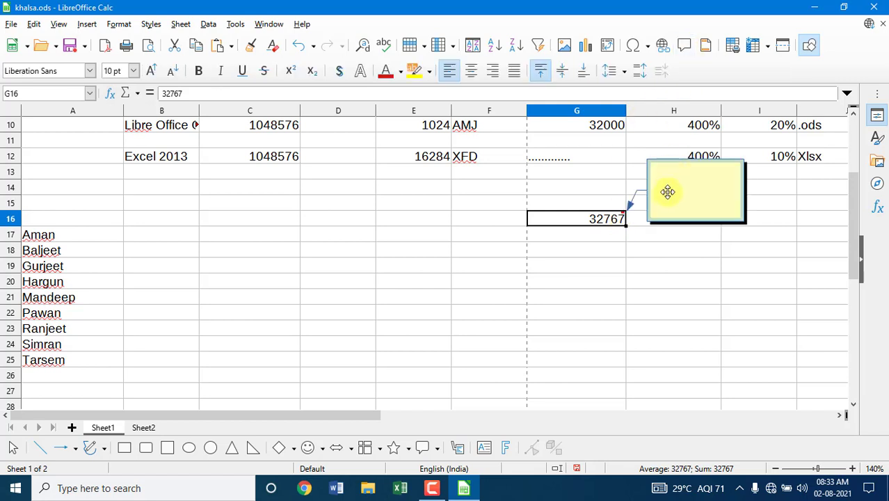
pyautogui.write('hghfhgh')
pyautogui.click(679, 275)
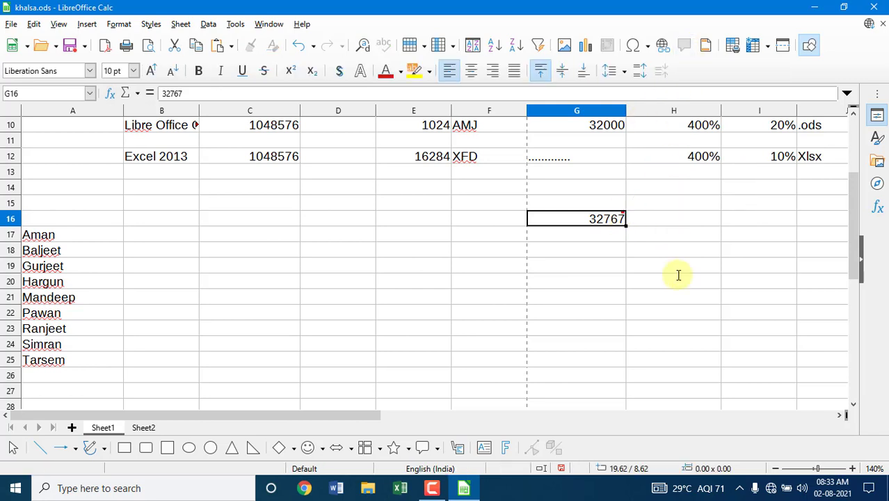
pyautogui.moveTo(619, 224)
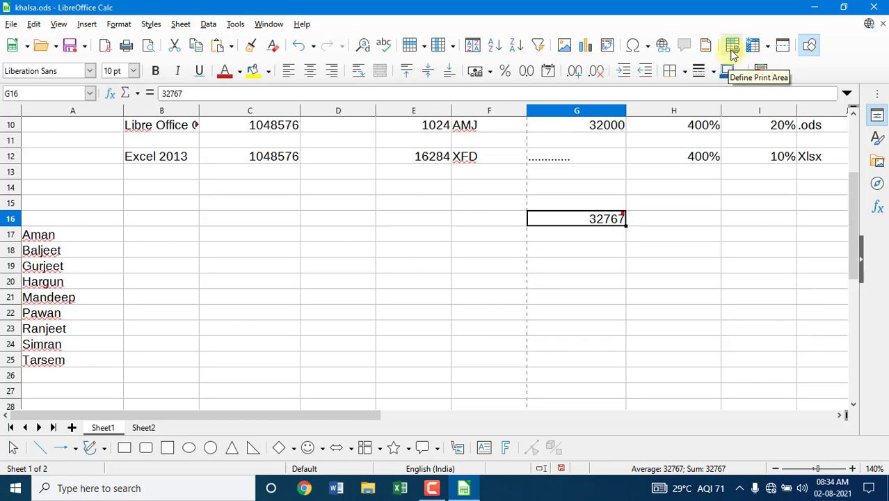
# Define the range A8:G15 as the print area of Sheet1
pyautogui.click(288, 221)
pyautogui.scroll(3, 285, 223)
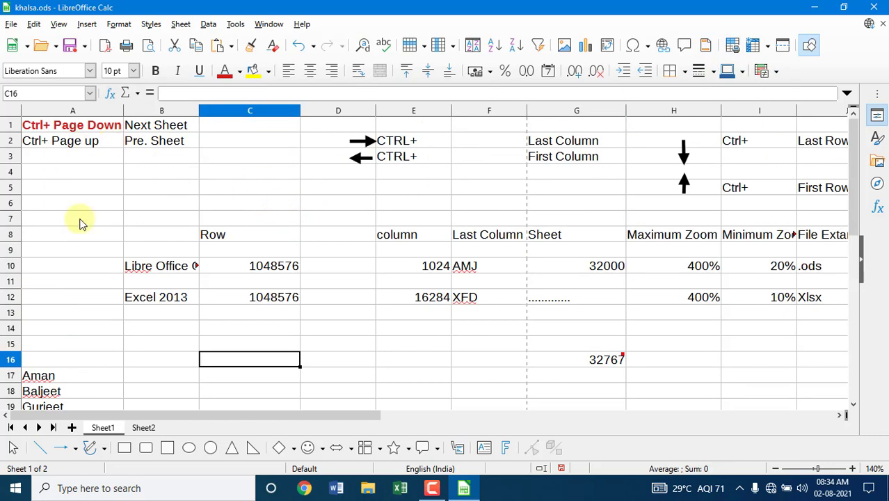
pyautogui.moveTo(75, 231); pyautogui.dragTo(536, 342)
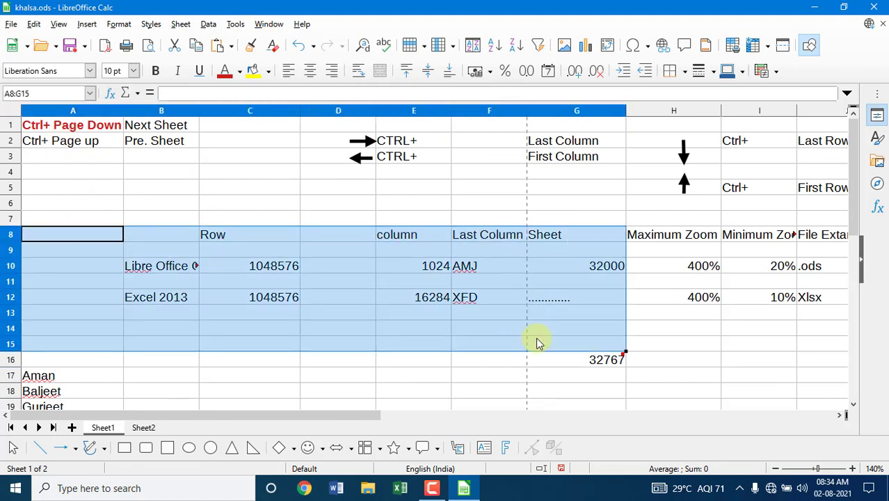
pyautogui.click(734, 46)
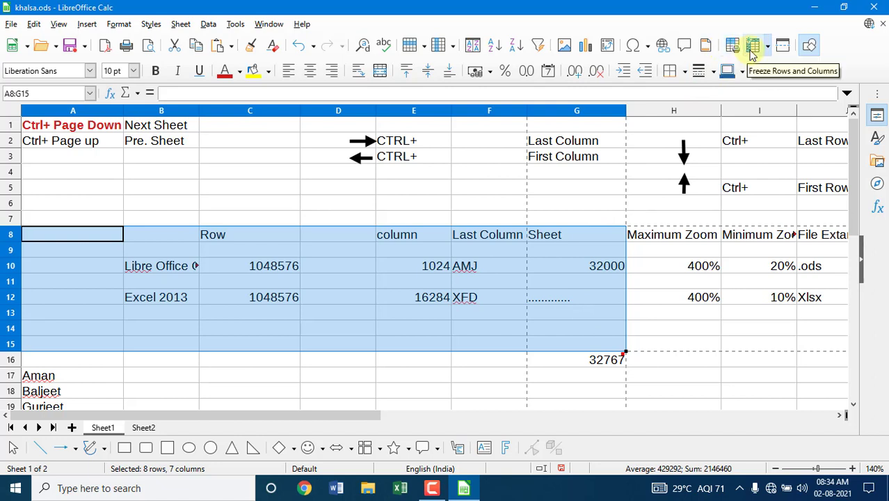
# Freeze the rows and columns at cell H14, and unfreeze them again
pyautogui.click(634, 327)
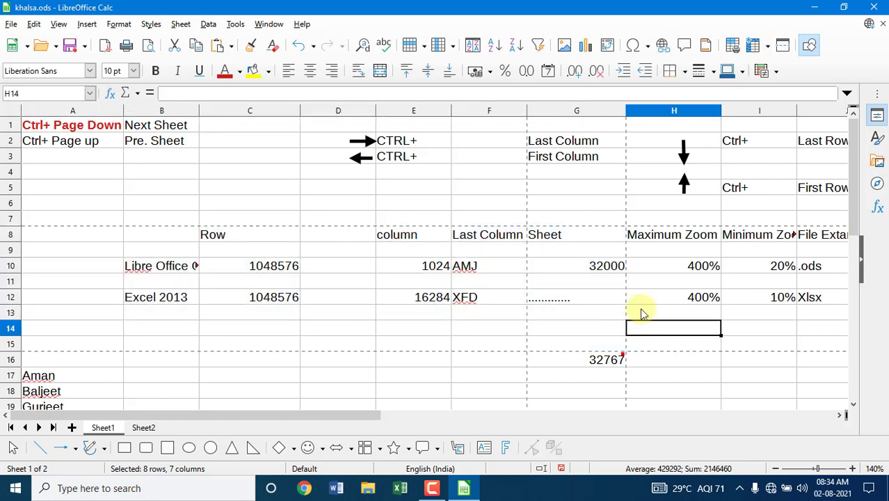
pyautogui.click(752, 47)
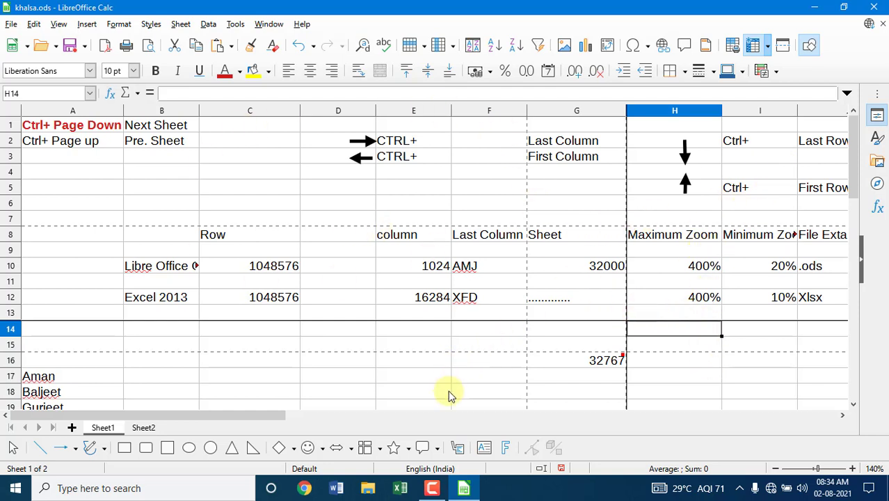
pyautogui.click(753, 49)
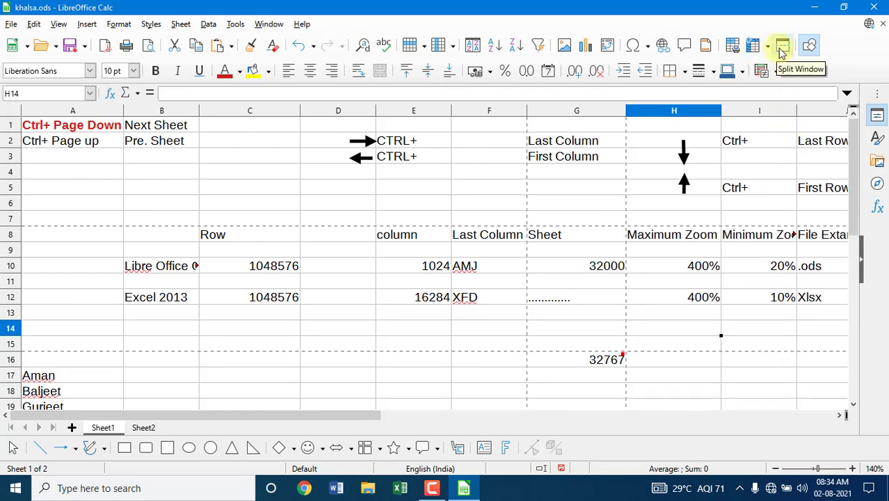
# Split the window at cell C16, and select cell C2 in the lower pane
pyautogui.click(281, 362)
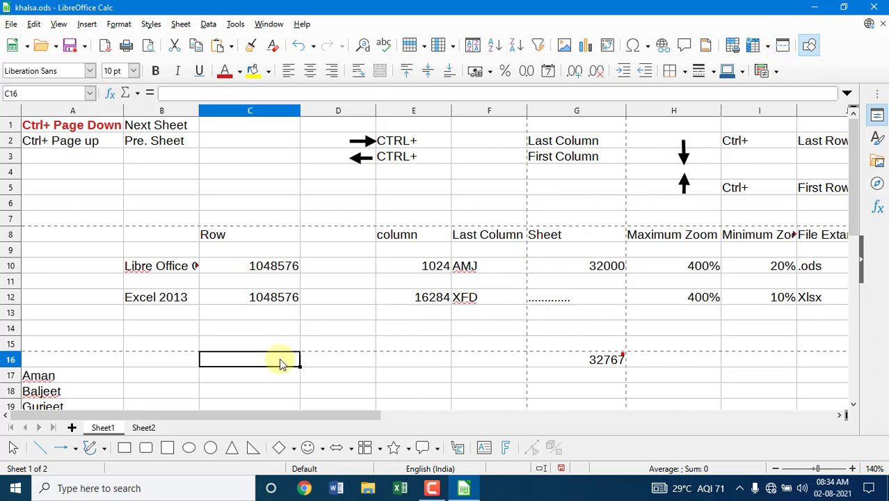
pyautogui.click(784, 48)
pyautogui.scroll(5, 301, 393)
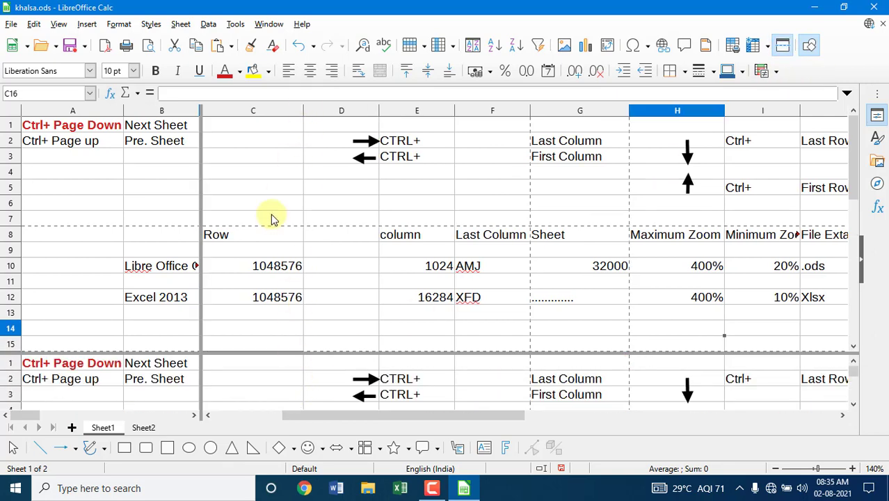
pyautogui.scroll(-1, 321, 336)
pyautogui.scroll(-1, 321, 336)
pyautogui.click(279, 377)
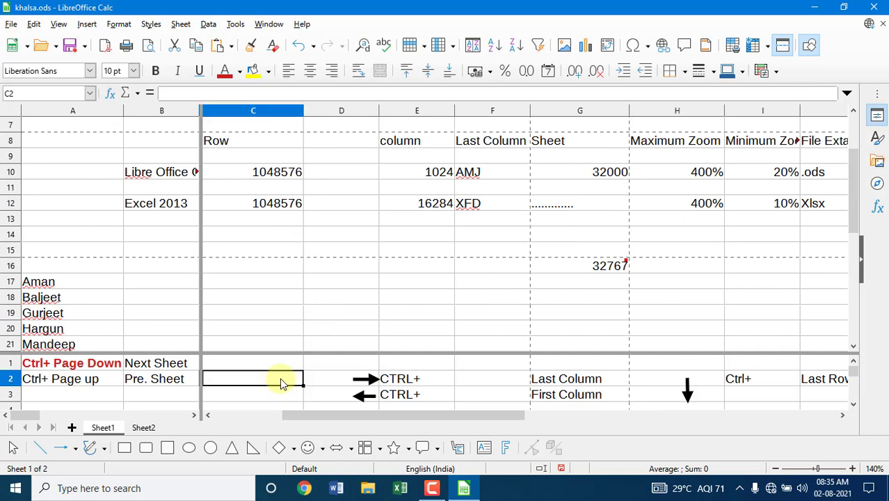
# Remove the window split from Sheet1, and toggle the drawing functions off and on again
pyautogui.scroll(-5, 279, 378)
pyautogui.scroll(5, 279, 377)
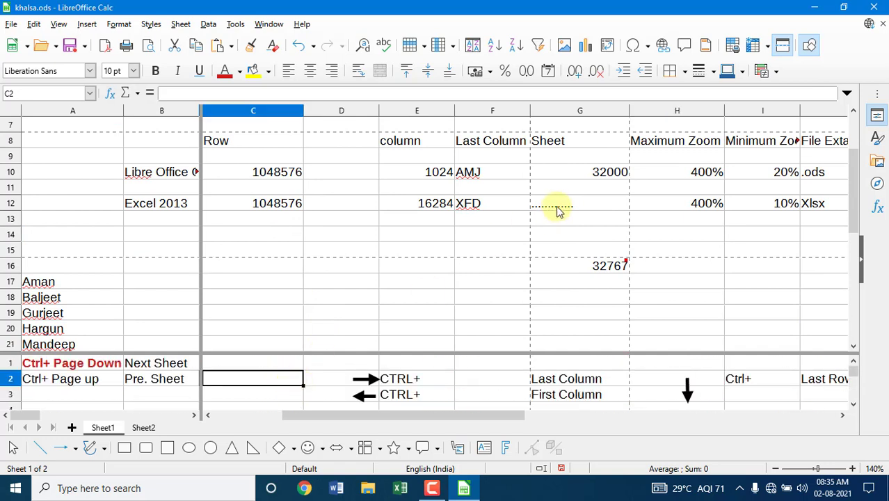
pyautogui.click(233, 361)
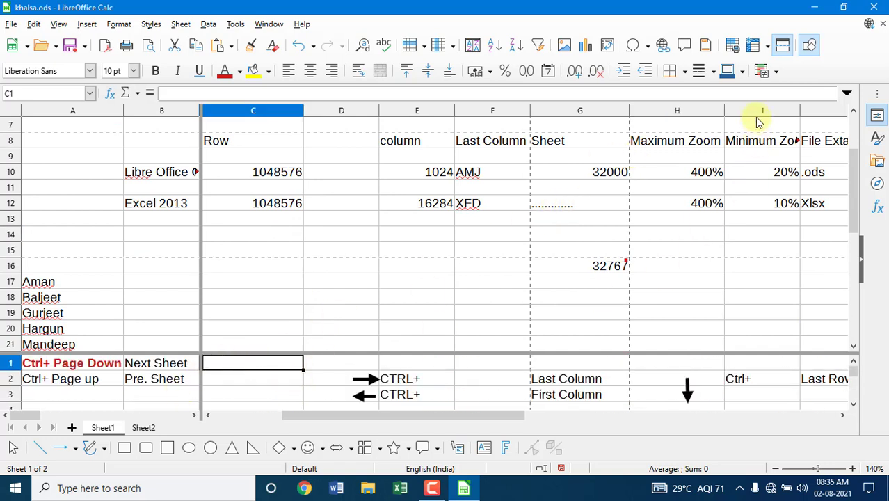
pyautogui.click(782, 47)
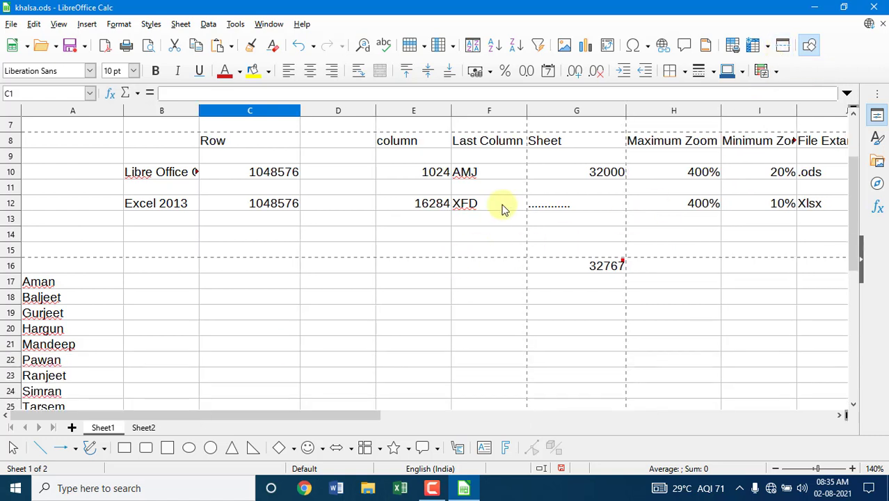
pyautogui.click(815, 49)
pyautogui.click(813, 48)
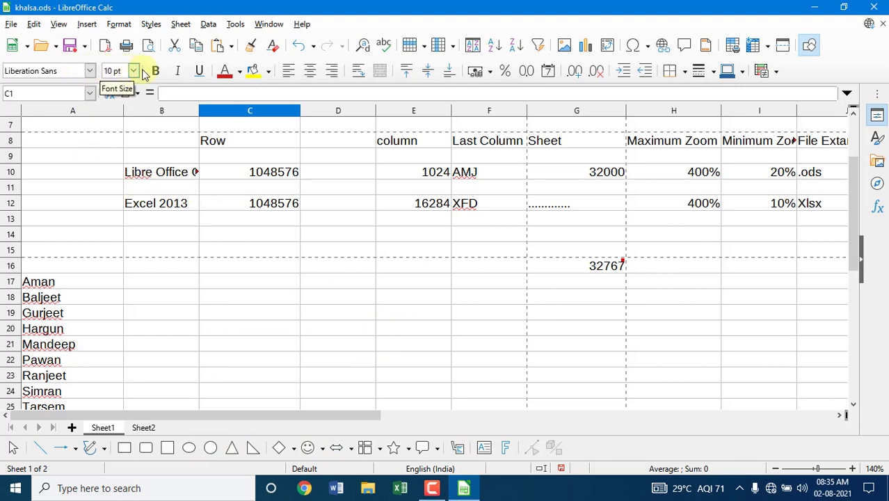
# Change the font of the value in cell C10 to Lithograph
pyautogui.click(90, 72)
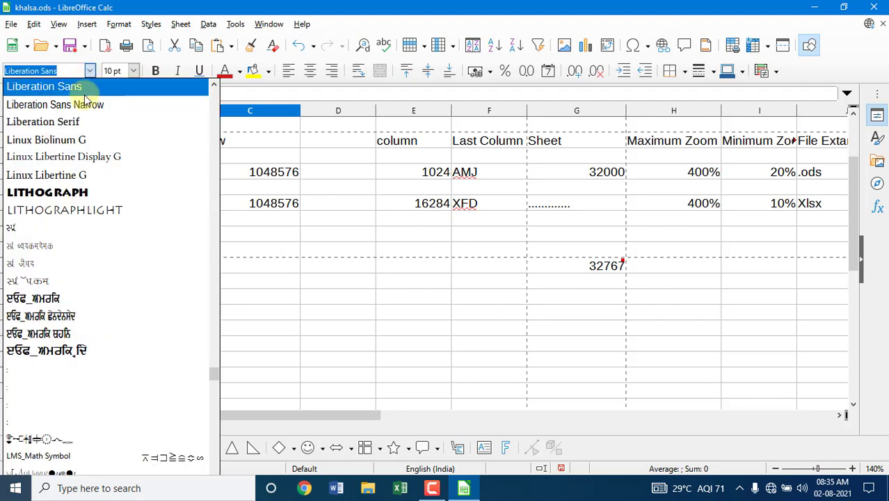
pyautogui.click(278, 178)
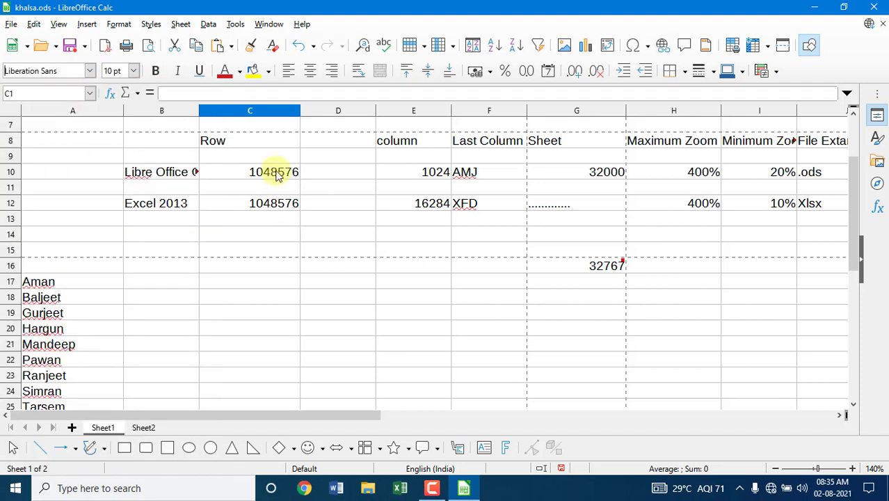
pyautogui.click(278, 174)
pyautogui.click(89, 71)
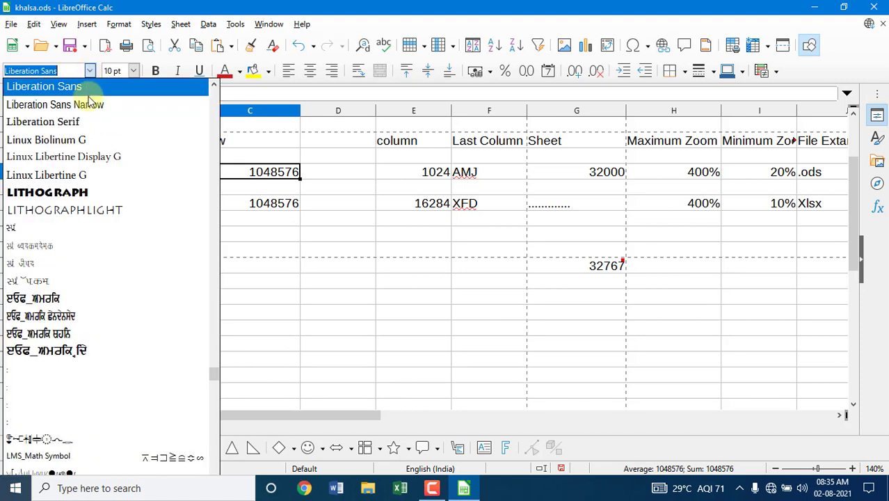
pyautogui.click(85, 189)
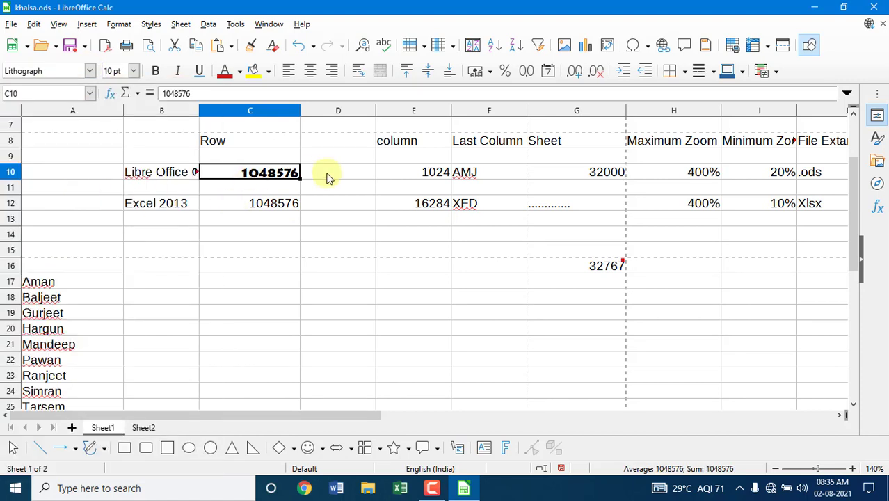
# Try a font size of 20 pt on cell C10, and reduce it to 12 pt
pyautogui.click(134, 71)
pyautogui.click(114, 184)
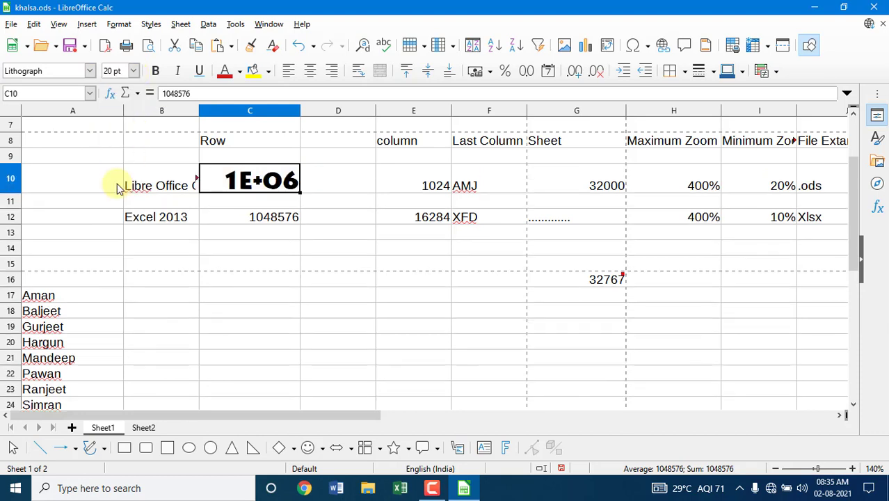
pyautogui.click(133, 70)
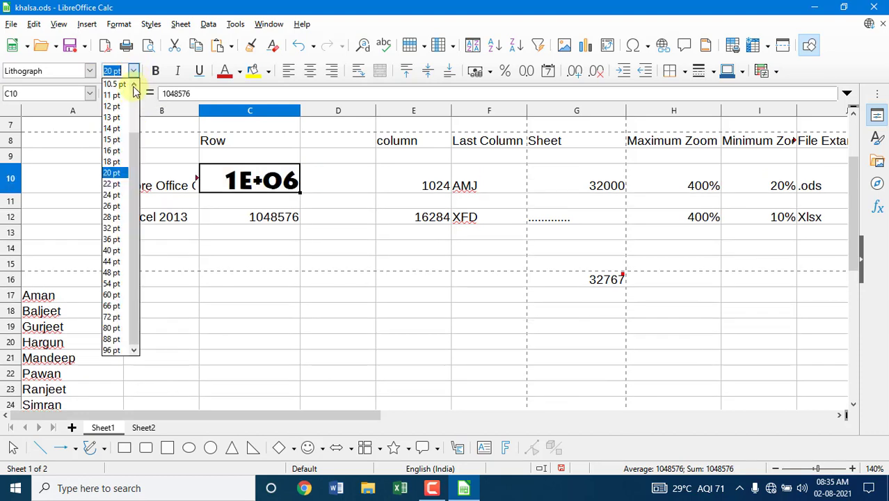
pyautogui.click(120, 108)
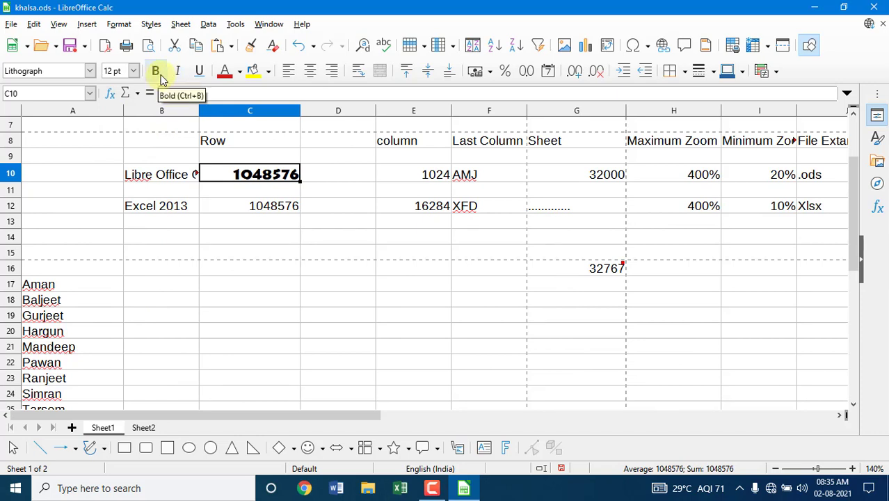
# Underline the value in cell C10, and remove the underline again
pyautogui.click(200, 72)
pyautogui.click(255, 216)
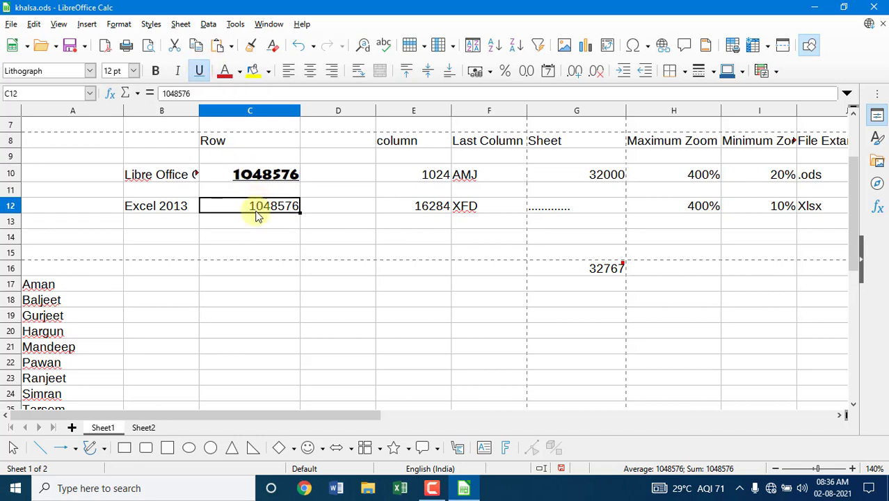
pyautogui.click(291, 179)
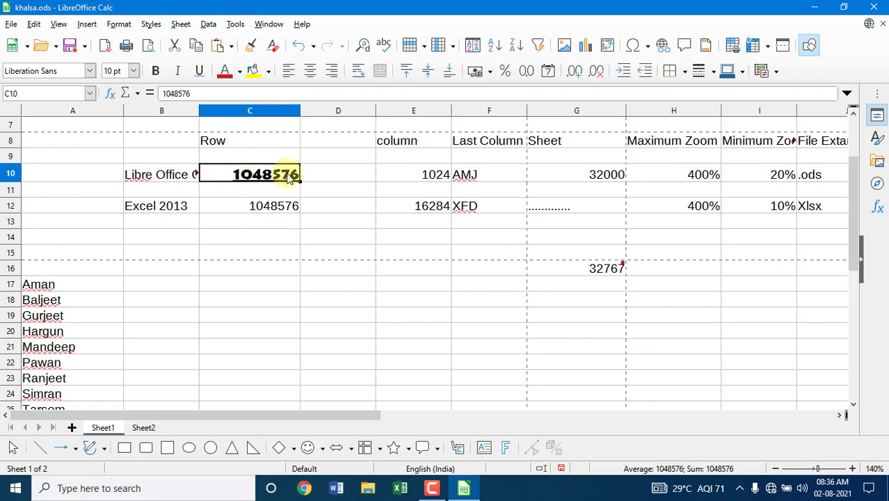
pyautogui.click(204, 76)
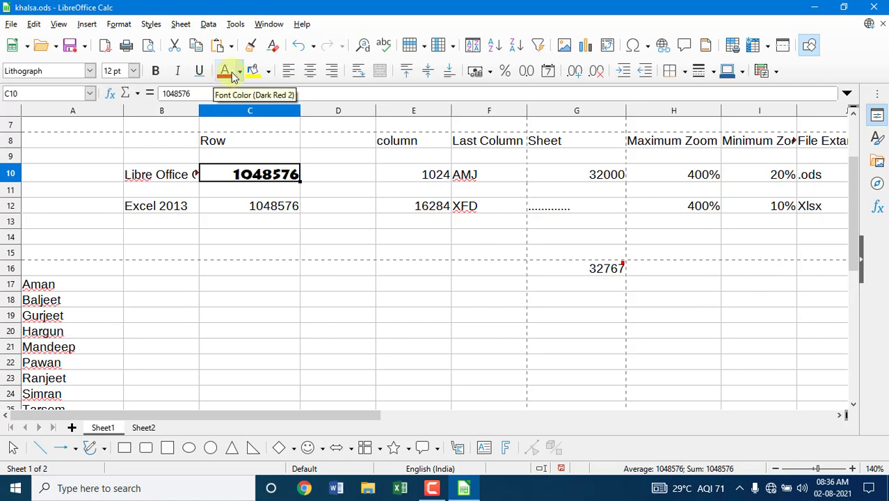
# Set the font color of cell C10 to red, and fill the empty cell D10 with yellow
pyautogui.click(238, 71)
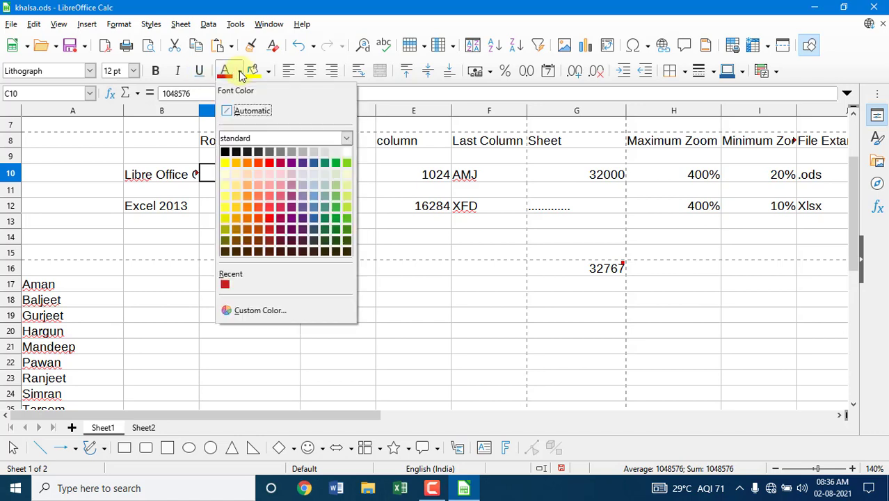
pyautogui.click(265, 166)
pyautogui.click(339, 175)
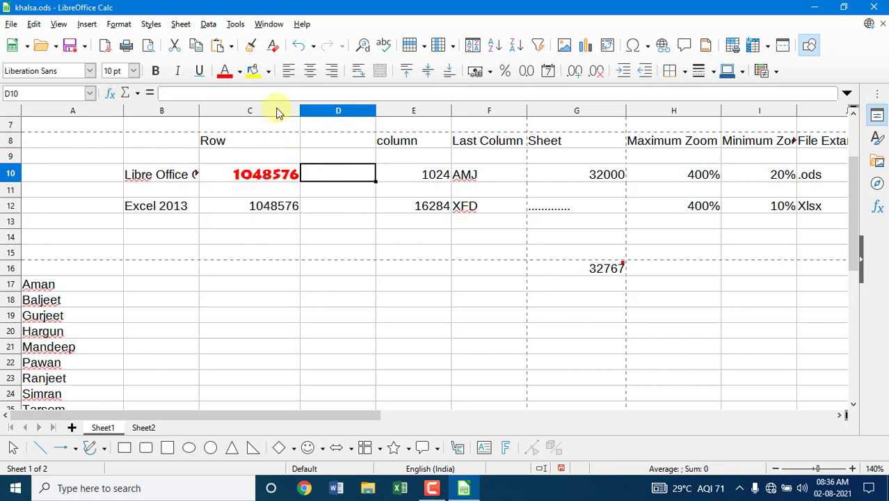
pyautogui.click(268, 73)
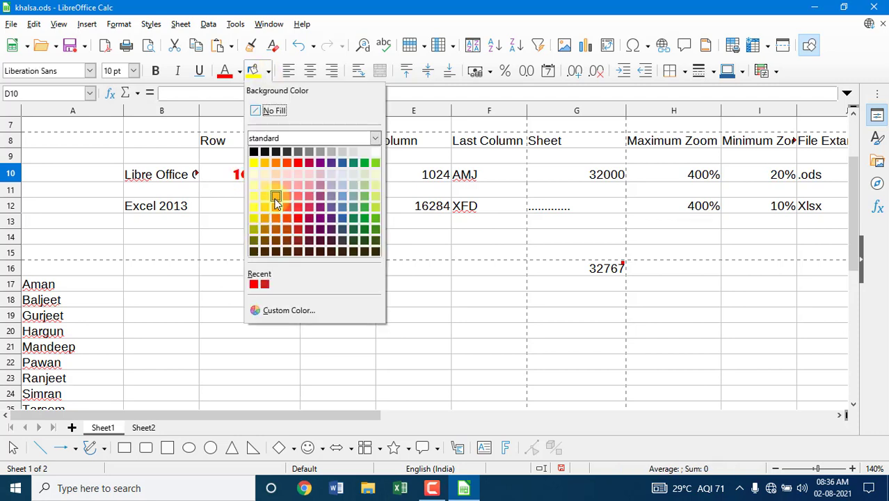
pyautogui.click(253, 164)
pyautogui.click(362, 221)
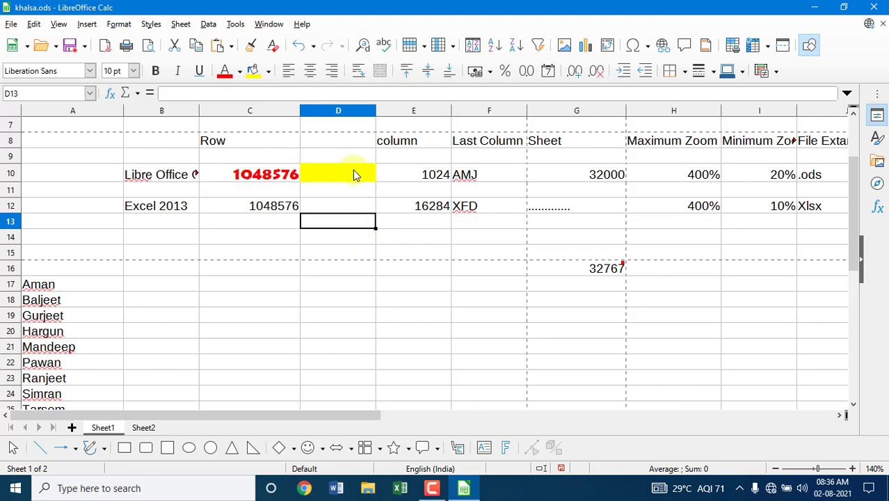
# Enter the text "rt" in cell D17 and the number 12 in cell E17
pyautogui.scroll(2, 339, 135)
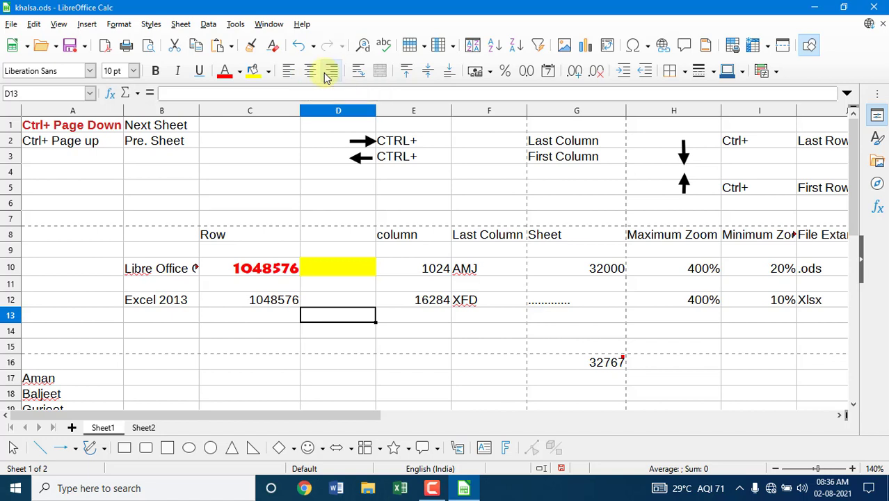
pyautogui.click(492, 363)
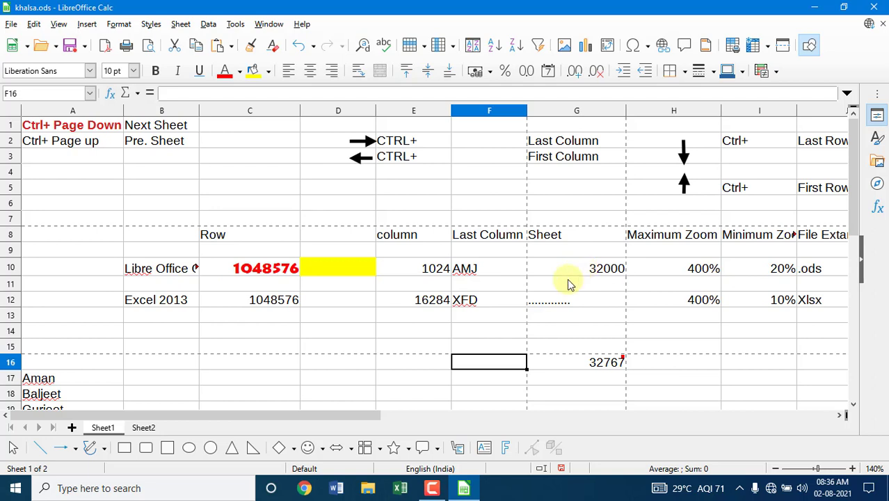
pyautogui.scroll(-1, 384, 385)
pyautogui.click(330, 332)
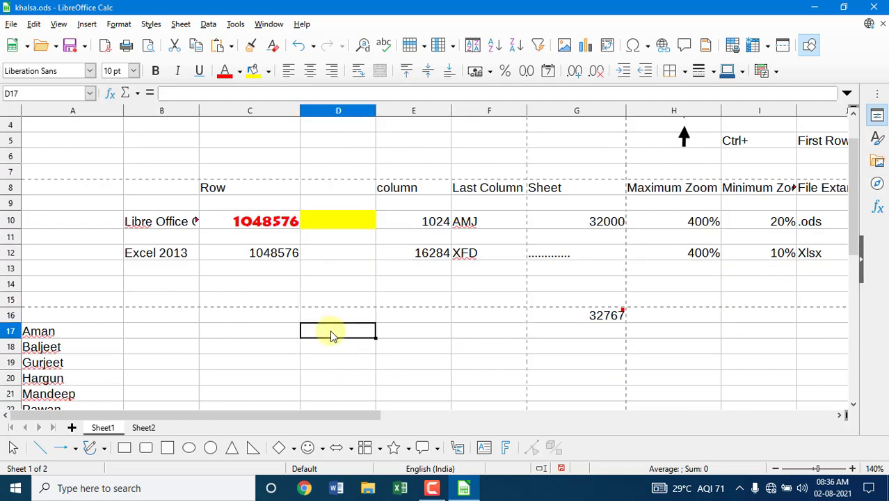
pyautogui.write('rt')
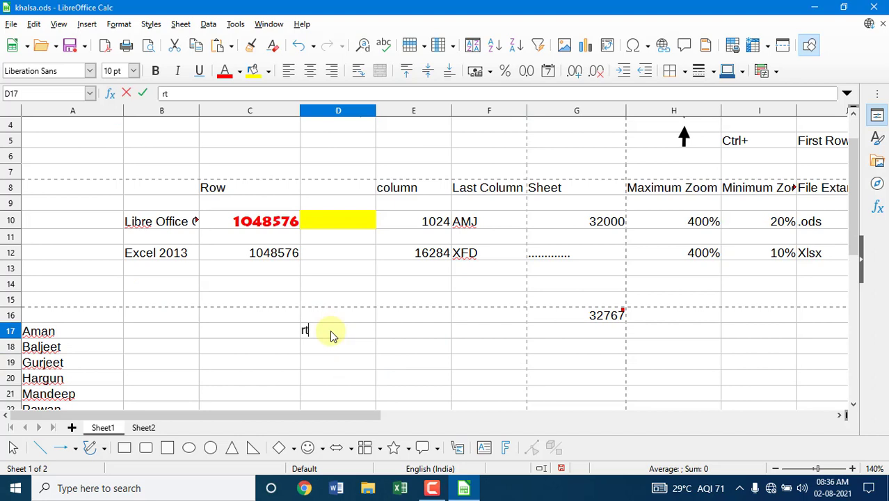
pyautogui.click(425, 375)
pyautogui.click(394, 334)
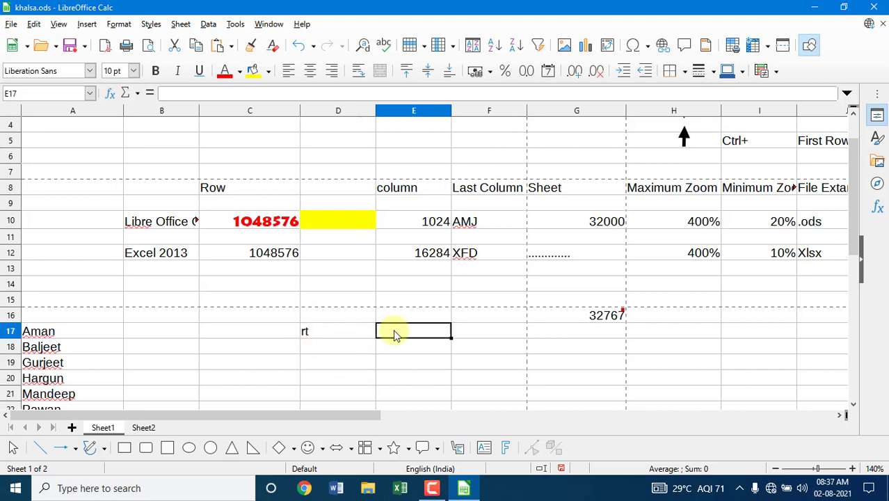
pyautogui.write('12')
pyautogui.click(507, 375)
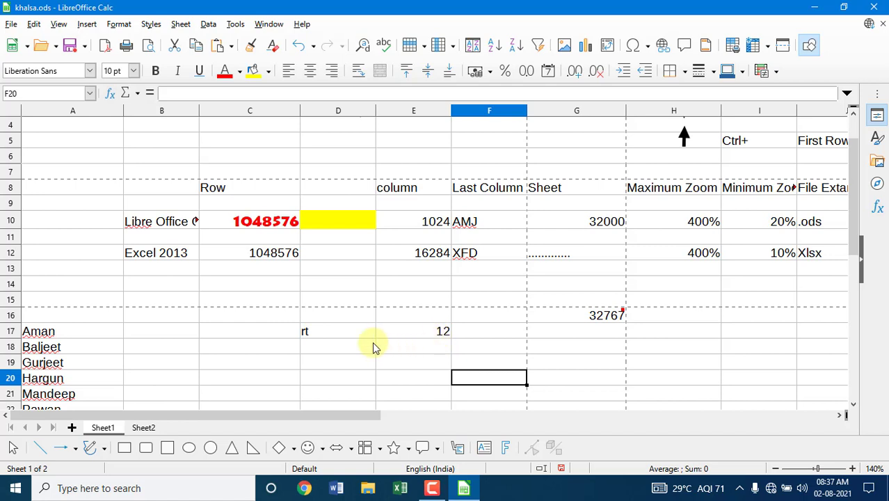
# Align the number in cell E17 to the center, to the left, and finally to the right
pyautogui.click(336, 339)
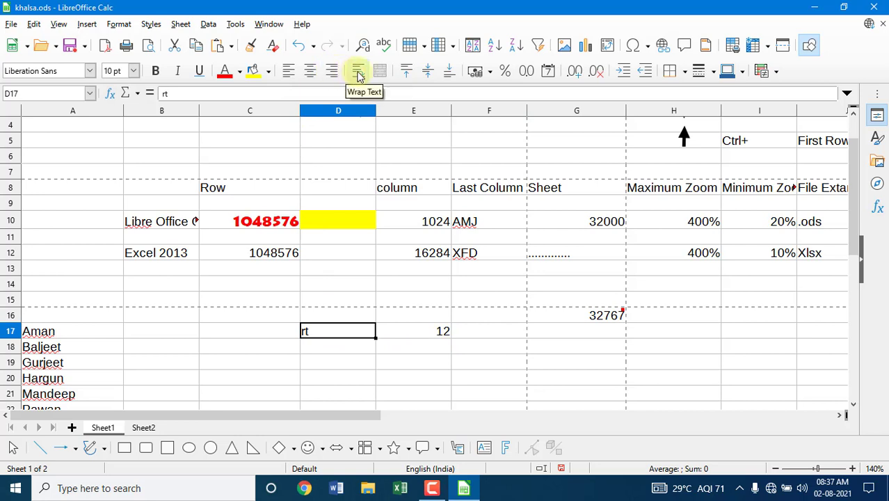
pyautogui.click(420, 341)
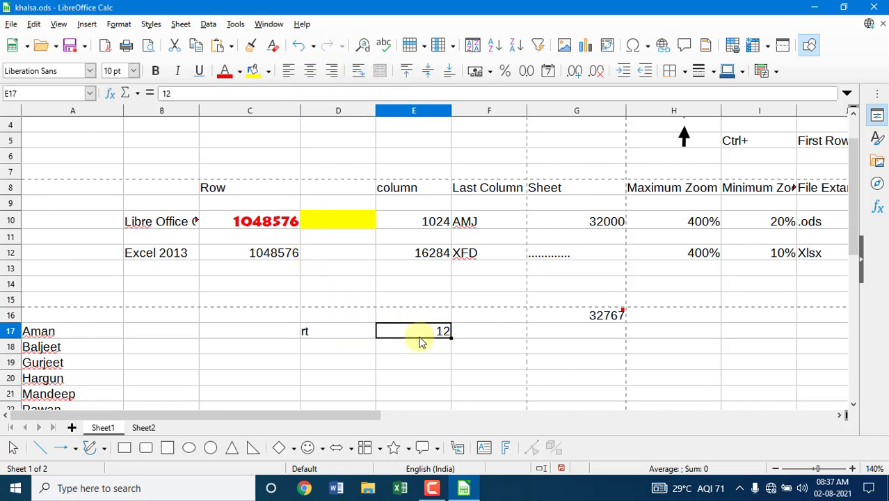
pyautogui.click(310, 75)
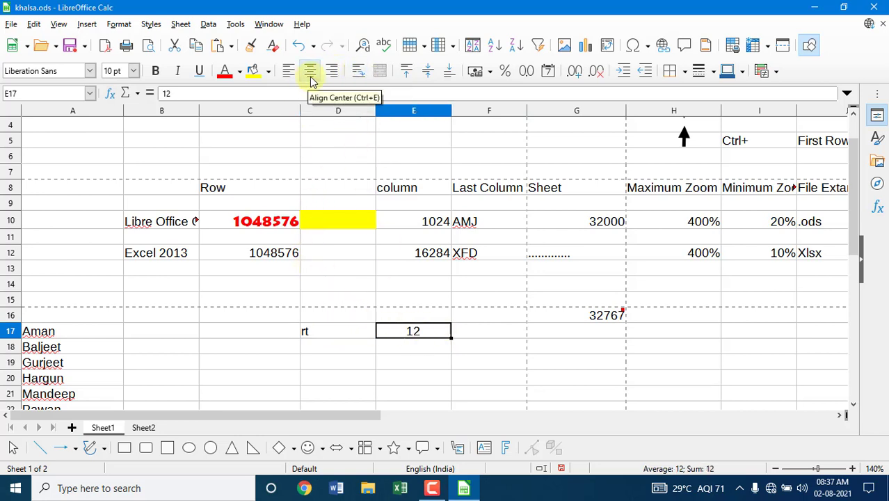
pyautogui.click(289, 78)
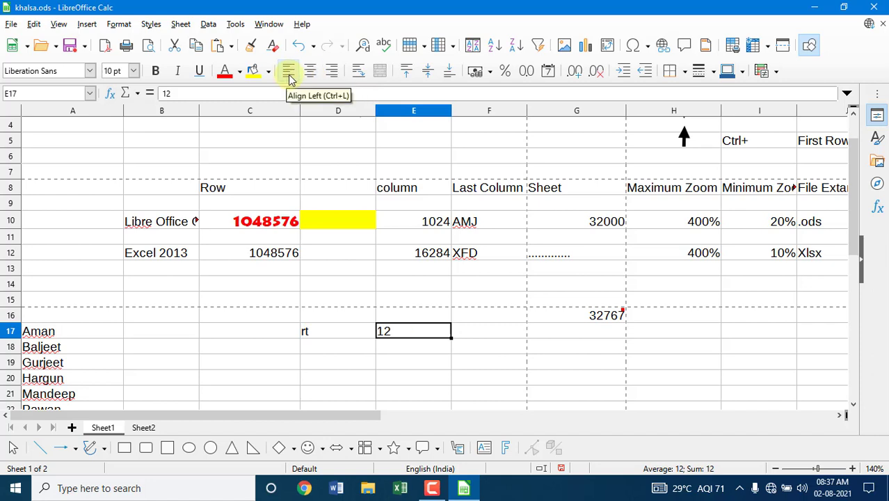
pyautogui.click(331, 76)
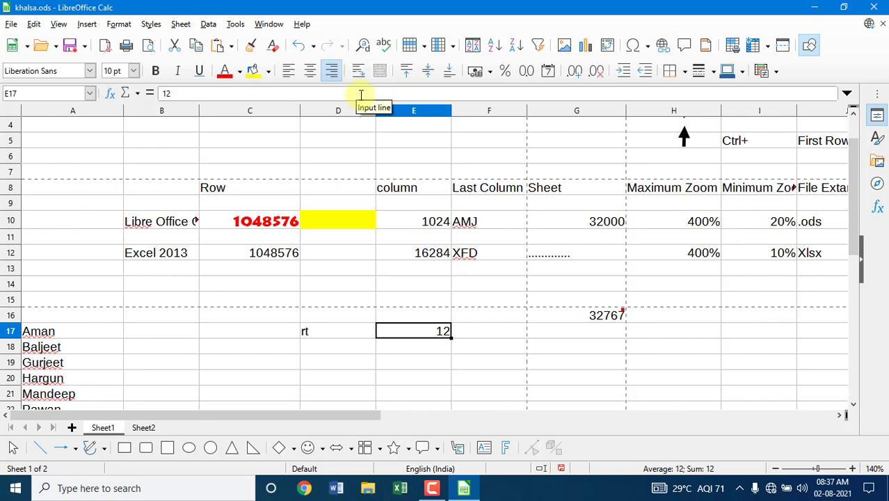
# Enter "fhfghfghfhfghfghfghfghfghfghfh" in cell B20, and wrap the text within the cell
pyautogui.scroll(1, 330, 284)
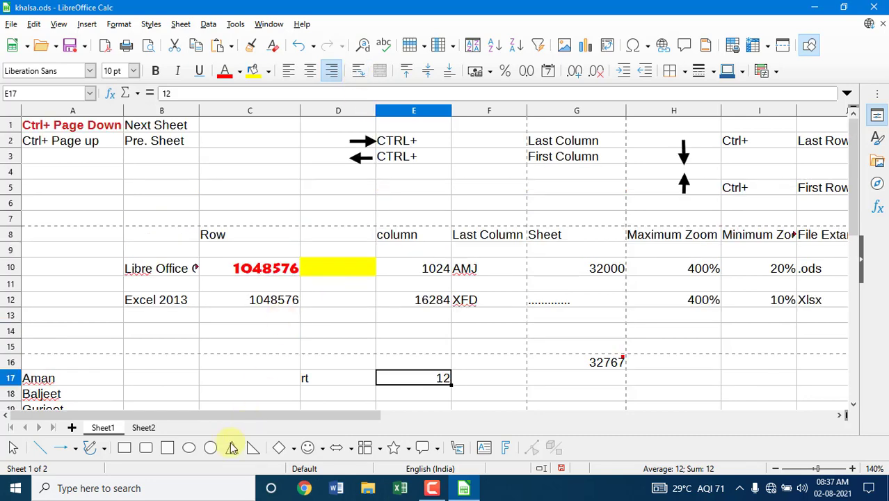
pyautogui.scroll(-2, 209, 362)
pyautogui.click(168, 334)
pyautogui.write('f')
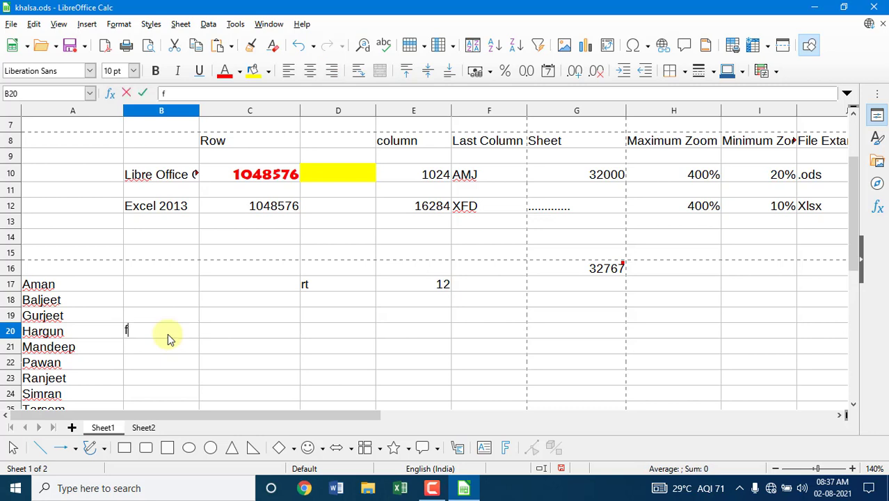
pyautogui.write('hfghfghfhfghfghfghfghfghfghfh')
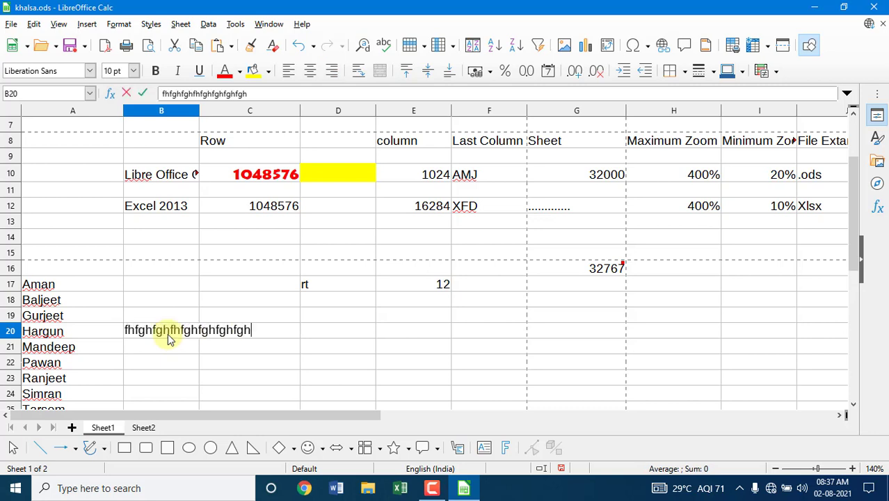
pyautogui.click(240, 372)
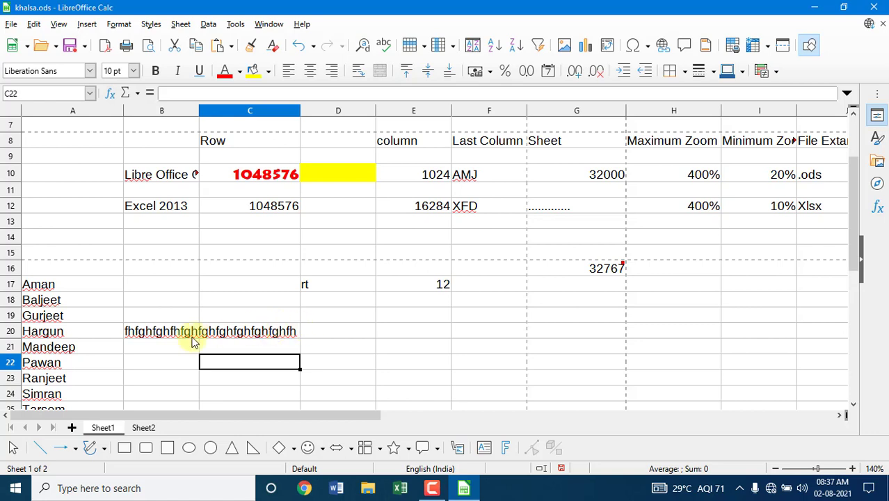
pyautogui.click(168, 334)
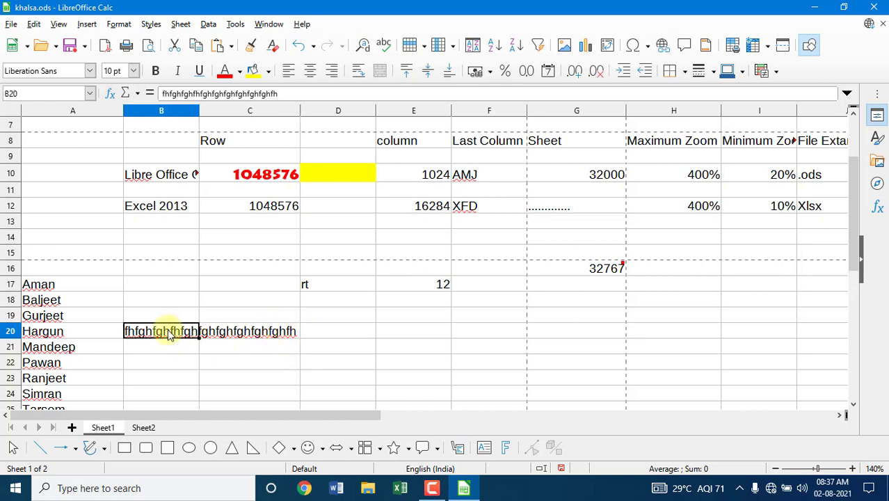
pyautogui.click(358, 77)
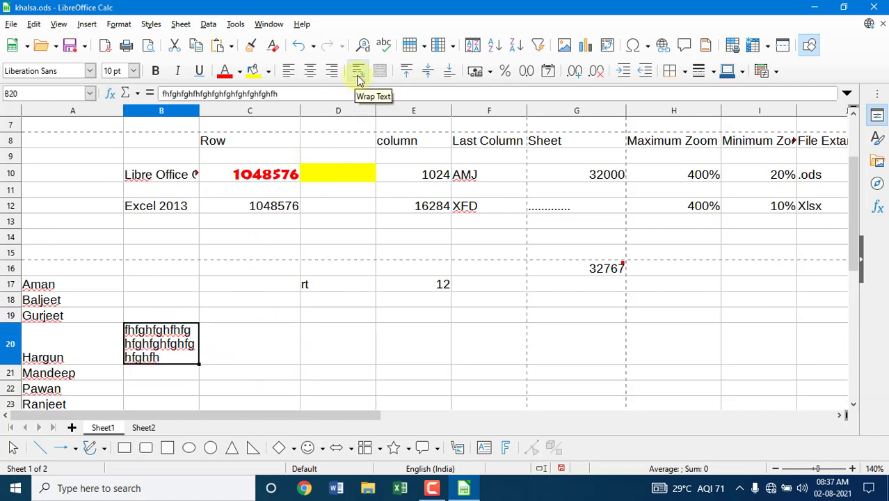
# Turn off text wrapping for the long text in cell B20
pyautogui.click(228, 345)
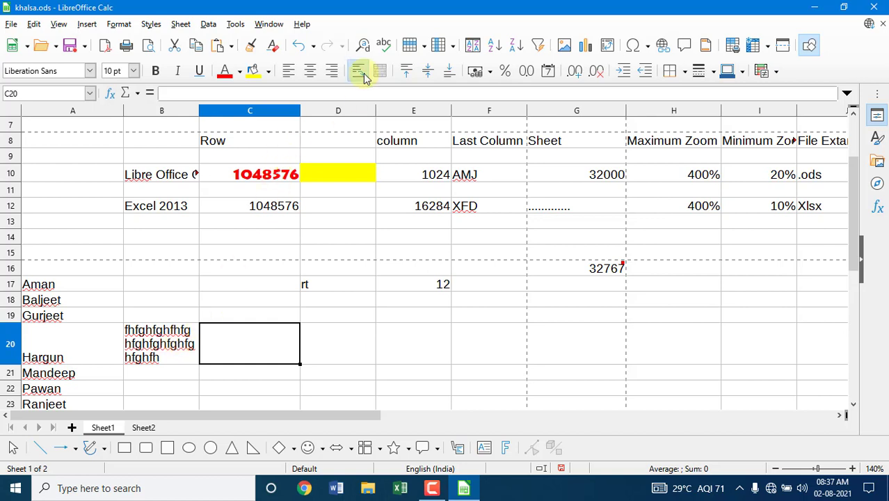
pyautogui.click(160, 354)
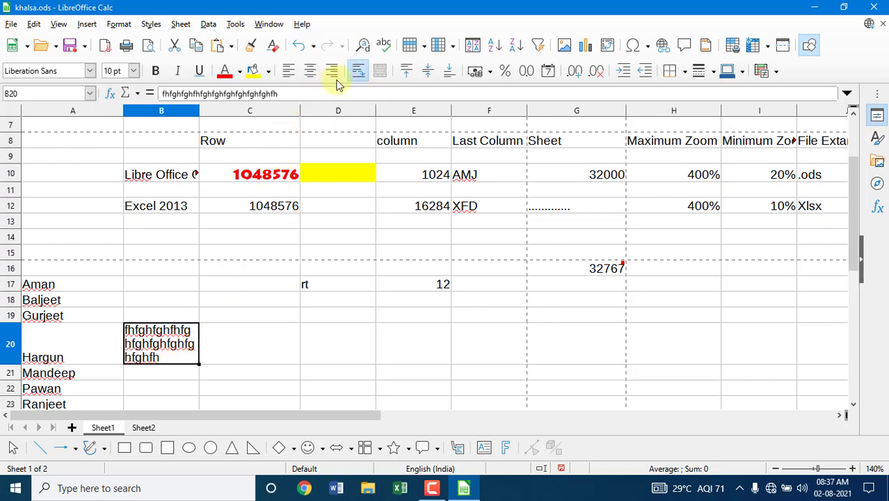
pyautogui.click(357, 72)
pyautogui.click(382, 333)
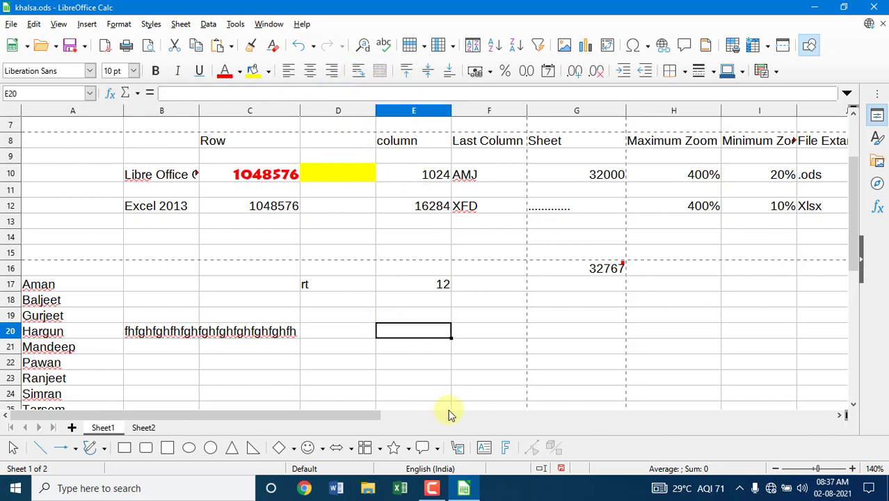
# Merge and center cells D20:F22, and enter the text "dgfdsg" in the merged cell
pyautogui.click(479, 364)
pyautogui.moveTo(361, 328); pyautogui.dragTo(476, 360)
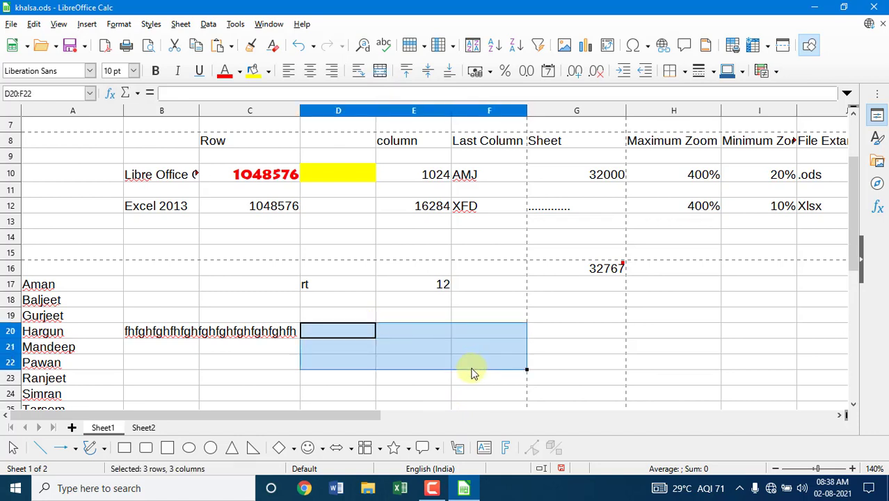
pyautogui.click(379, 70)
pyautogui.click(538, 349)
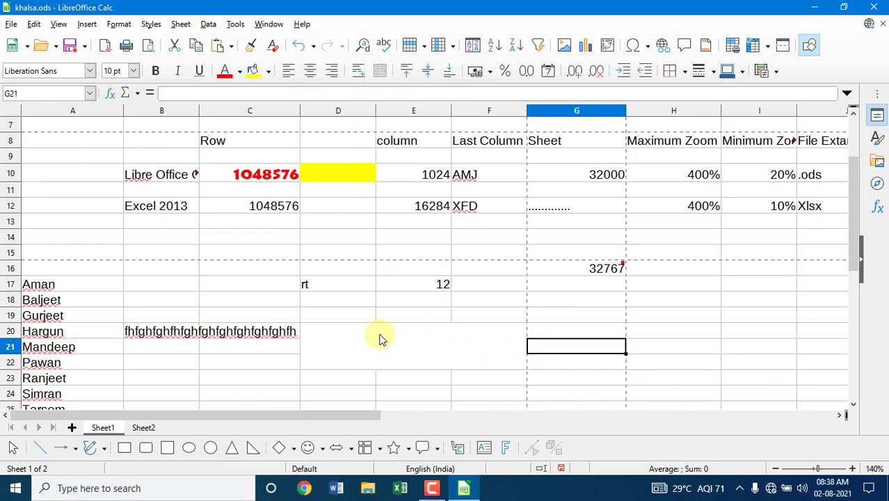
pyautogui.click(363, 342)
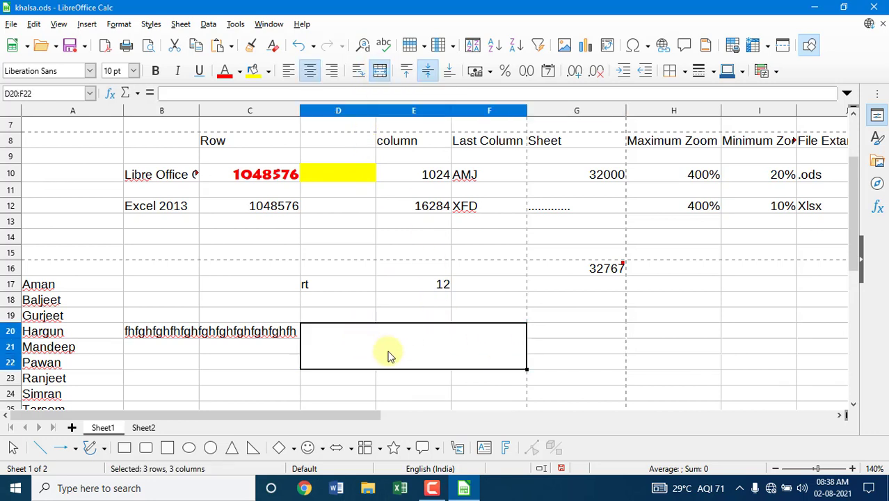
pyautogui.write('dgfdsg')
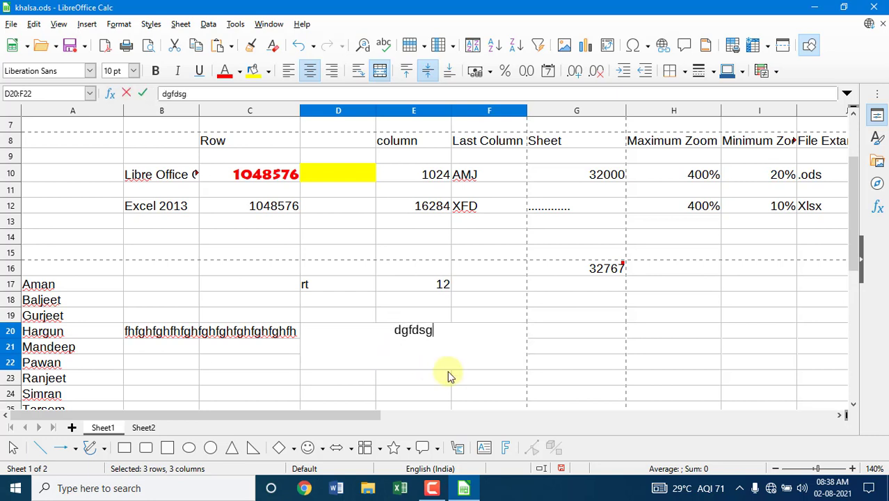
pyautogui.click(539, 348)
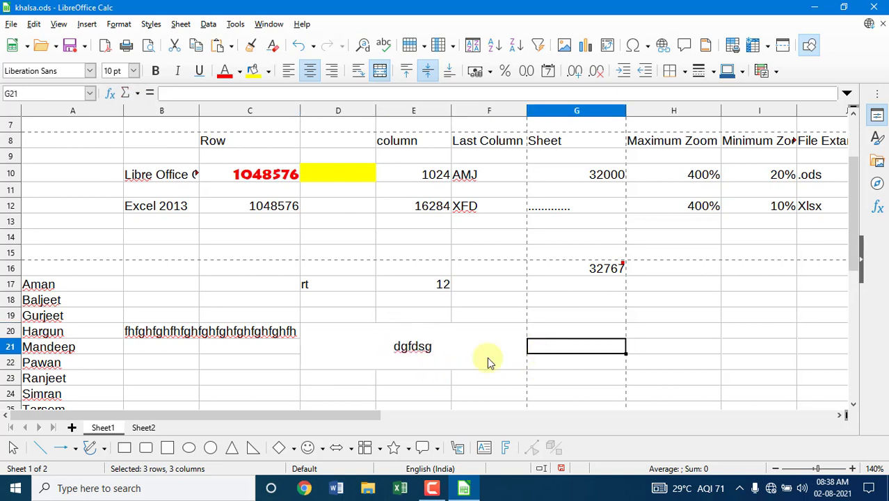
# Align the text in the merged cell D20:F22 vertically to the top, to the bottom, and finally to the center
pyautogui.click(415, 351)
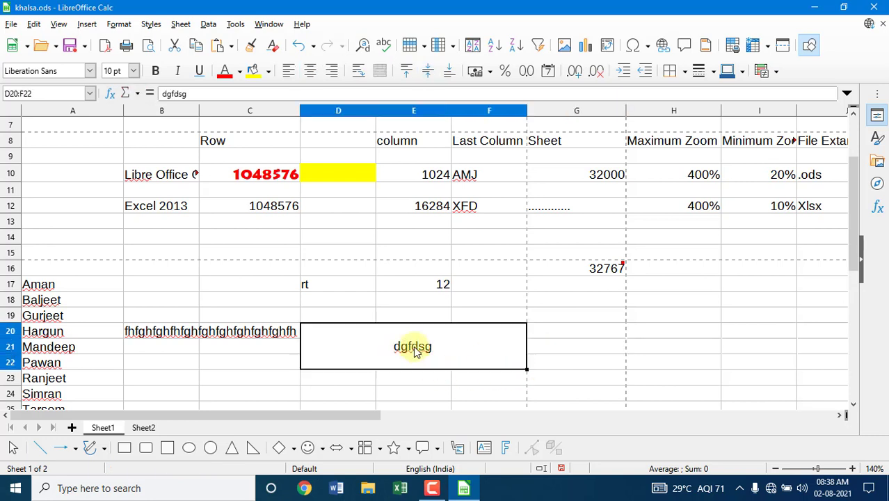
pyautogui.click(407, 72)
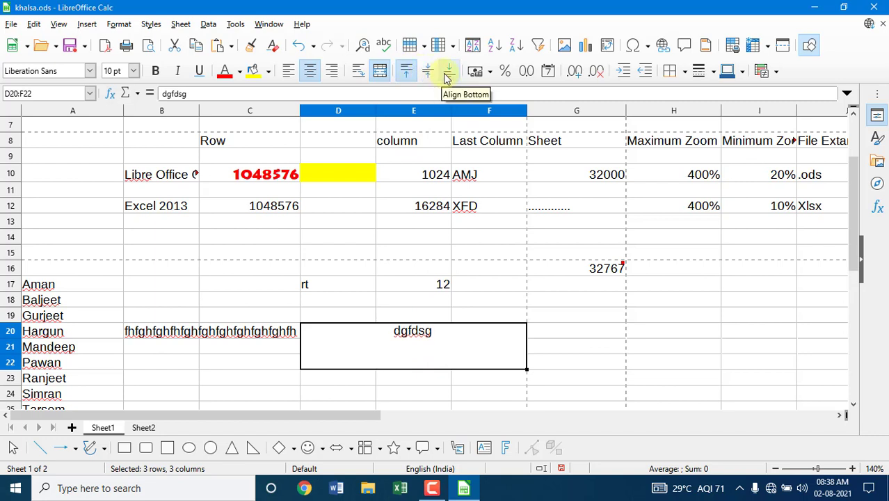
pyautogui.click(447, 75)
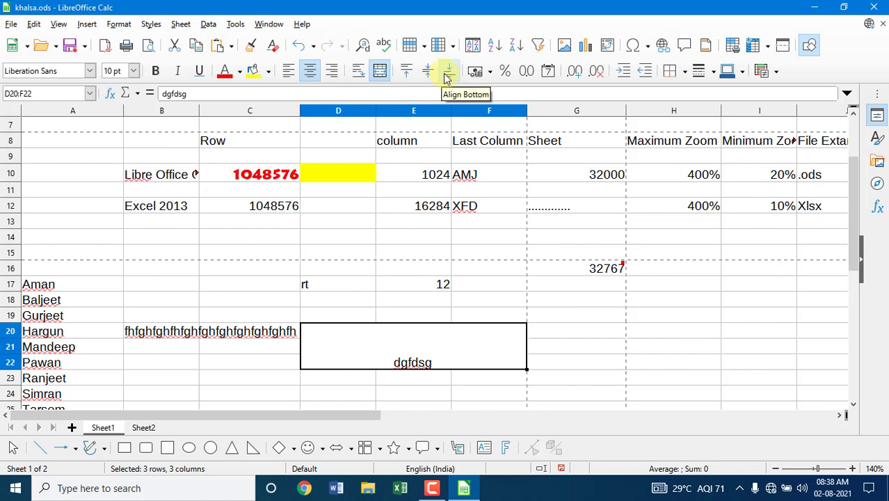
pyautogui.click(429, 75)
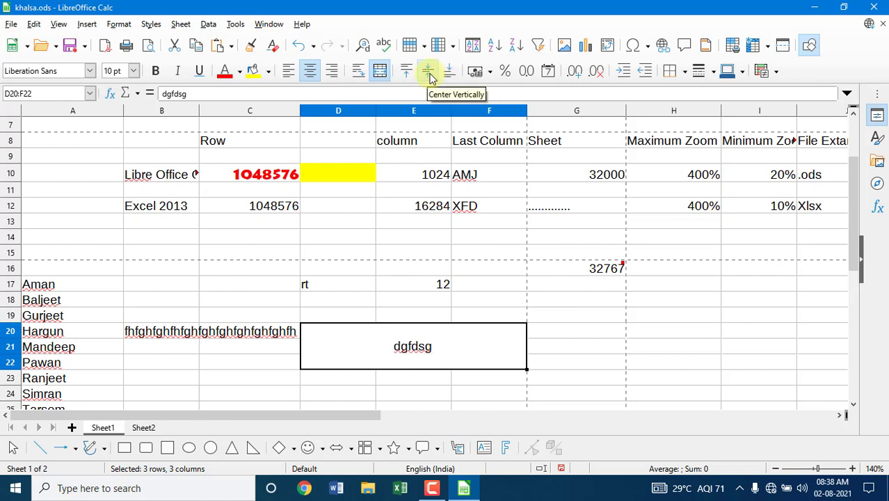
# Align the merged cell's text to the left, center and finally right, and unmerge cells D20:F22
pyautogui.click(289, 72)
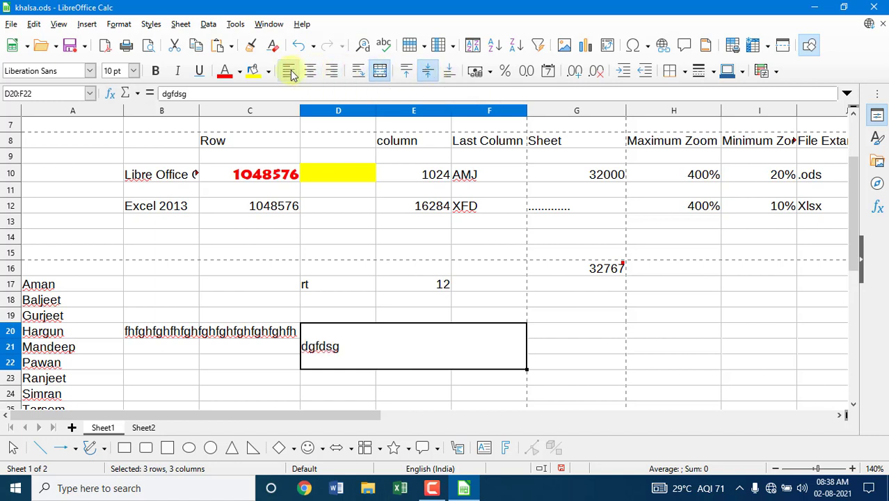
pyautogui.click(317, 73)
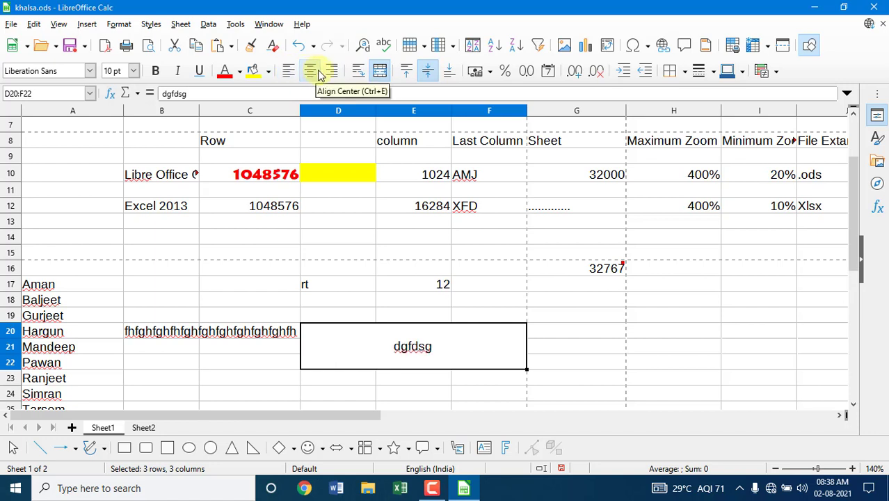
pyautogui.click(335, 75)
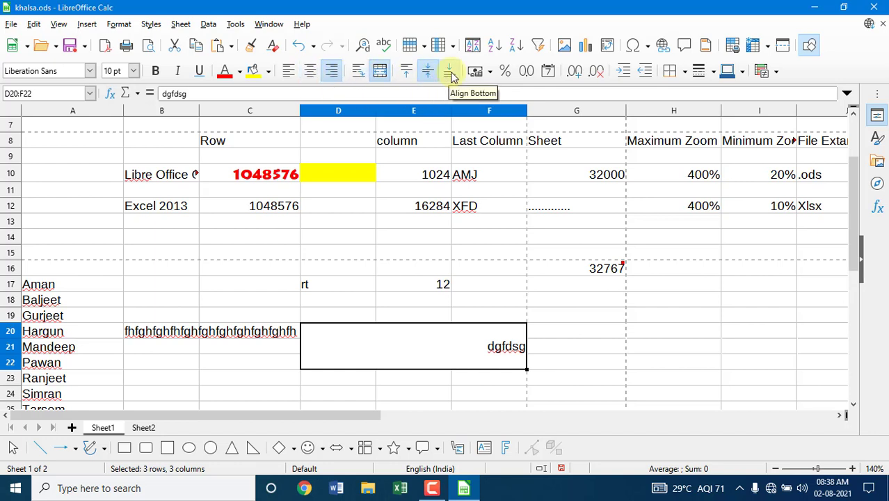
pyautogui.click(380, 70)
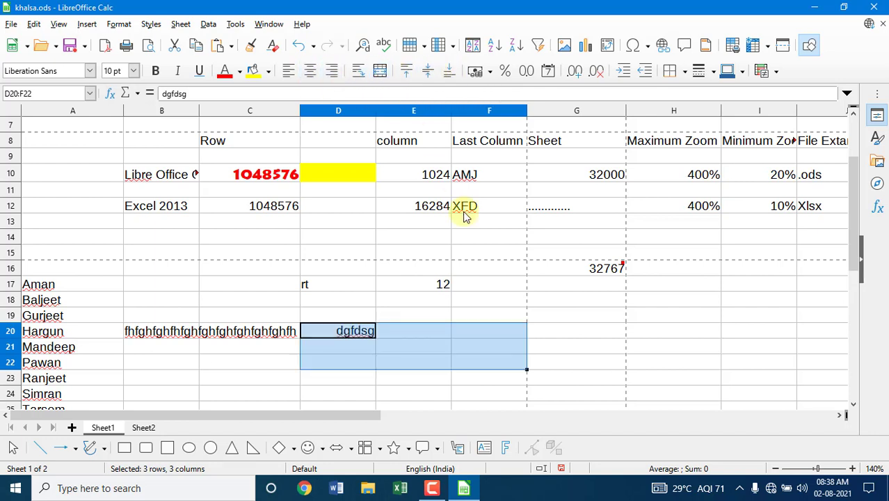
pyautogui.click(476, 333)
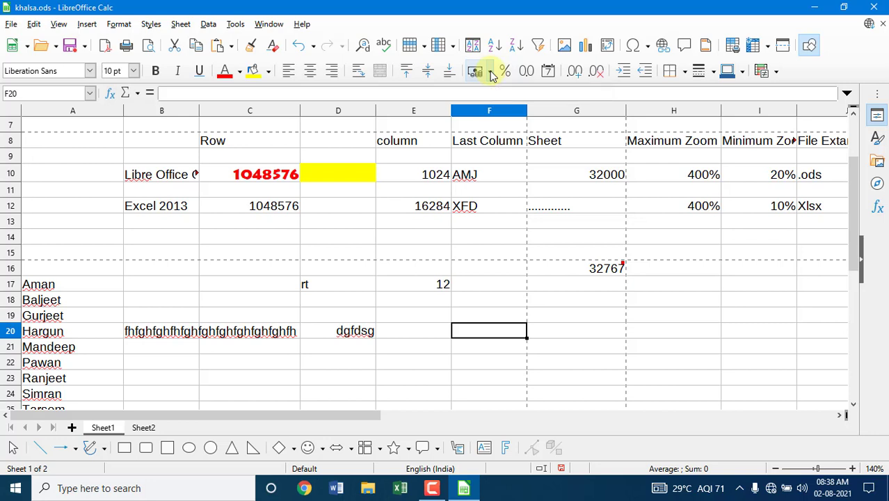
# Format the number in cell E17 as AUD $ English (Australia) currency, and switch it to the percent format
pyautogui.click(431, 285)
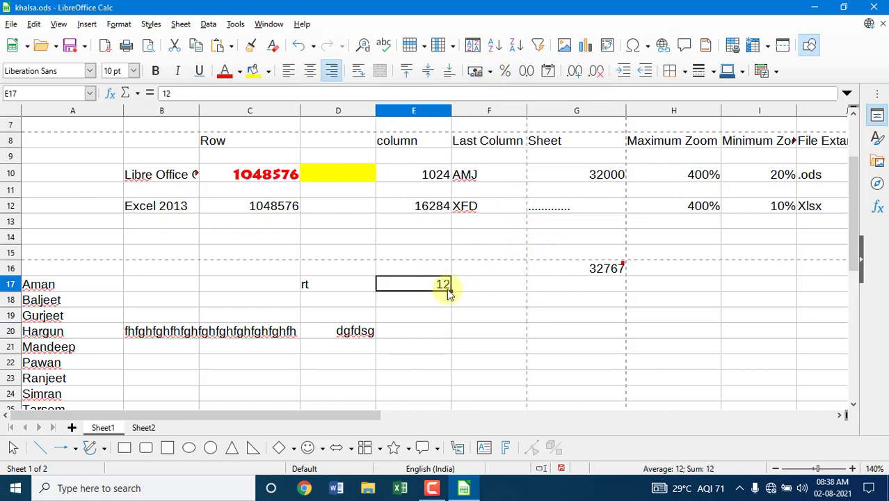
pyautogui.click(490, 71)
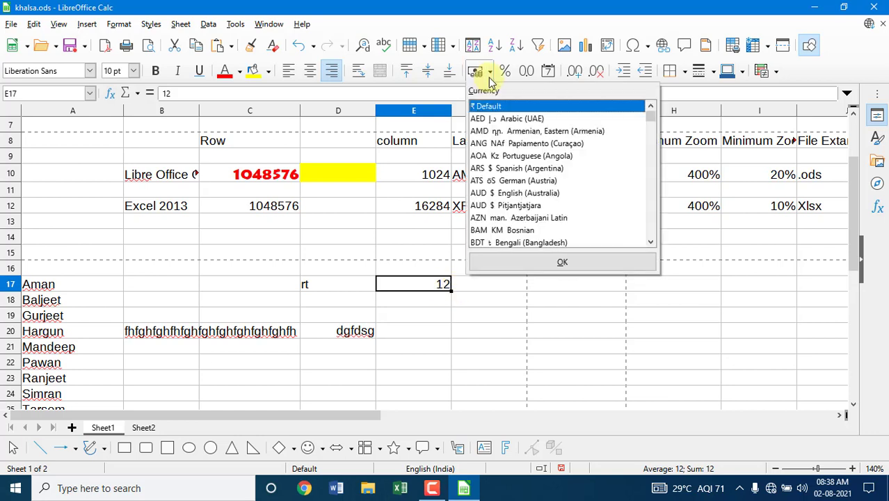
pyautogui.click(502, 194)
pyautogui.click(562, 263)
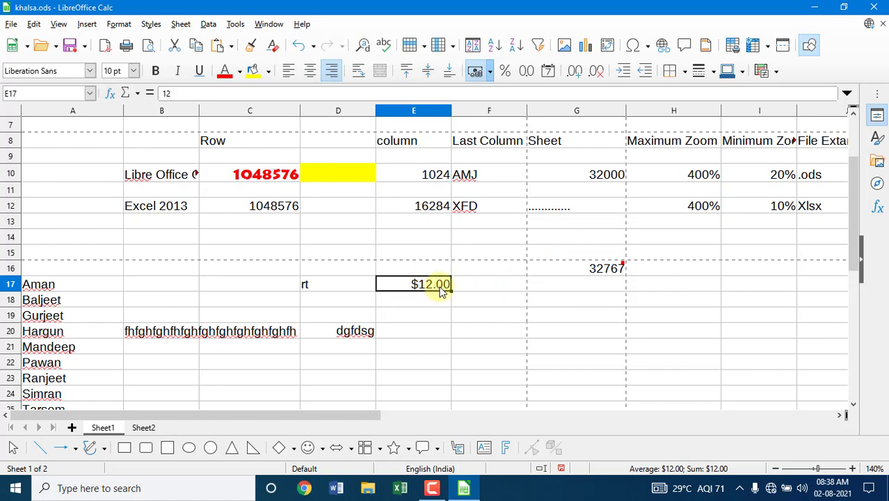
pyautogui.click(505, 73)
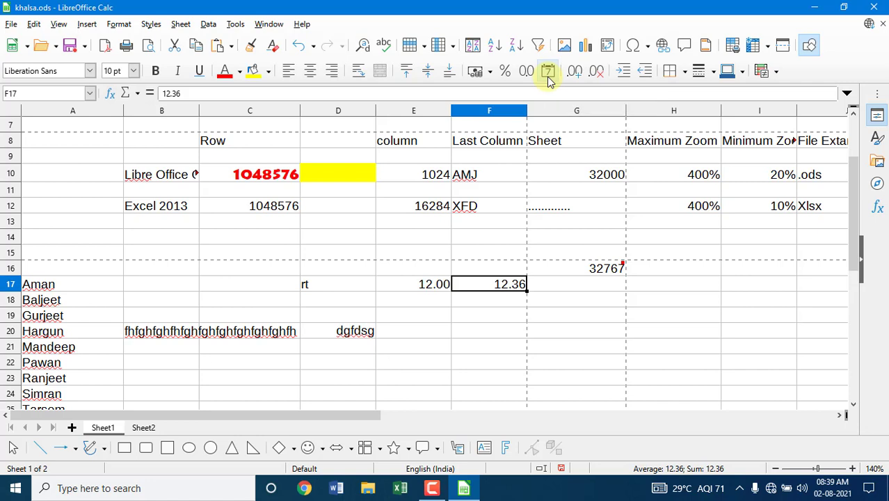
# Apply the date format to the number in cell F17, and revert it to a plain number
pyautogui.click(549, 72)
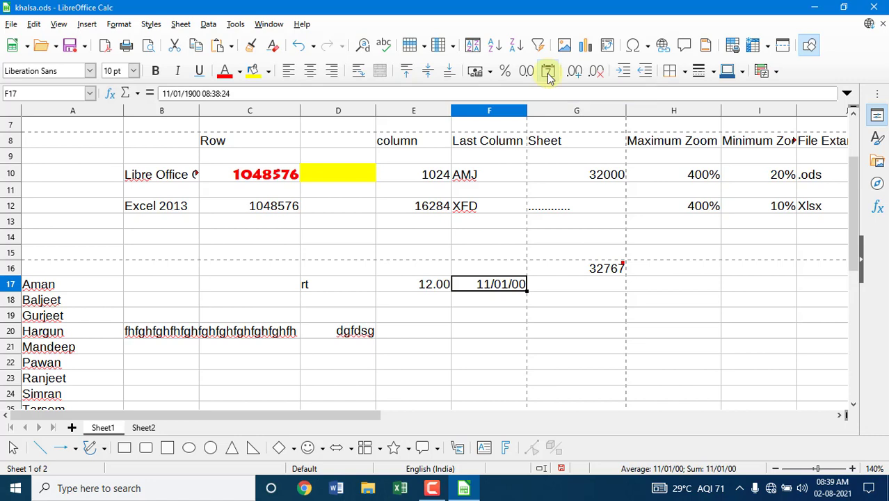
pyautogui.click(549, 72)
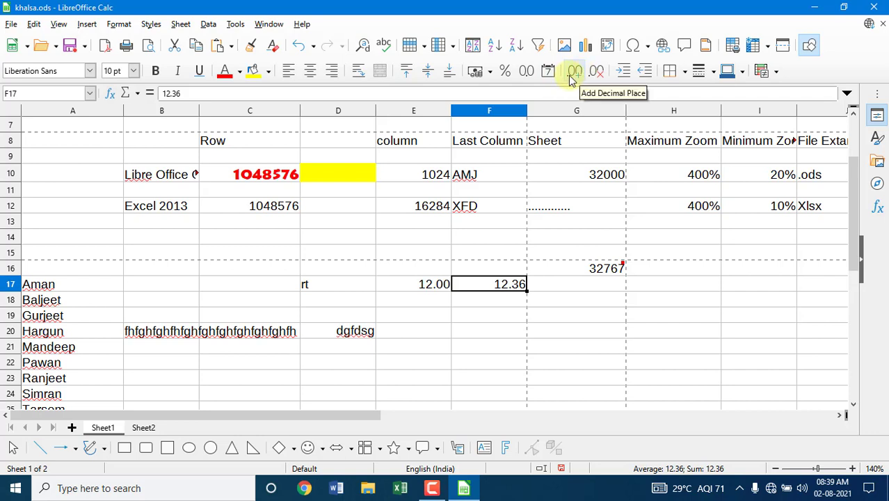
# Add three decimal places to the number in cell F17, and delete decimal places until only the whole number shows
pyautogui.click(570, 78)
pyautogui.click(571, 78)
pyautogui.click(571, 78)
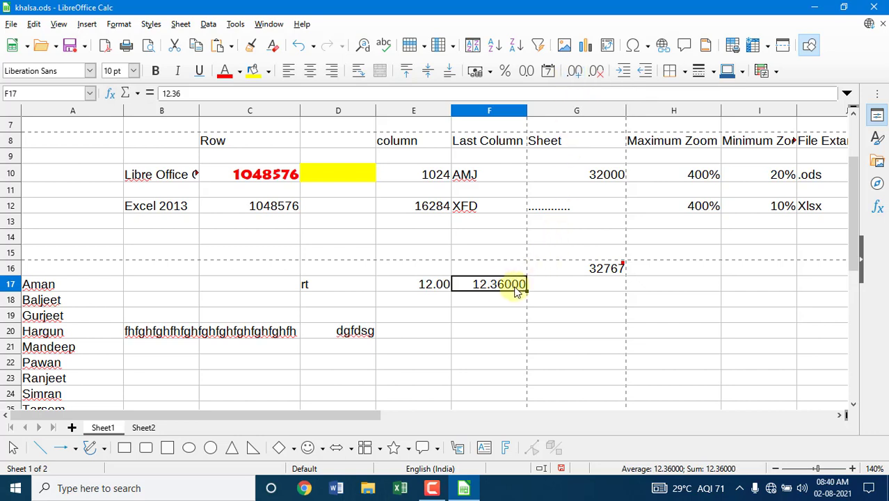
pyautogui.click(596, 72)
pyautogui.click(596, 73)
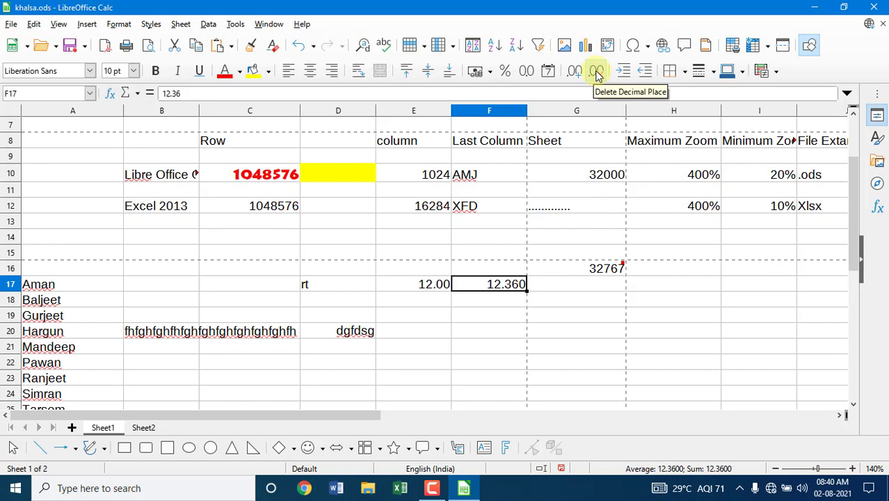
pyautogui.click(596, 73)
pyautogui.click(596, 72)
pyautogui.click(596, 73)
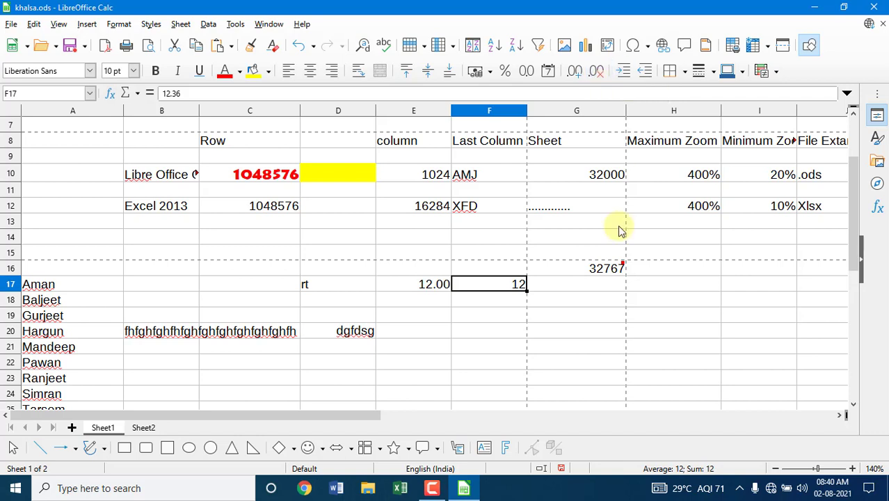
# Enter the text "gtgy" in cell G18
pyautogui.click(588, 300)
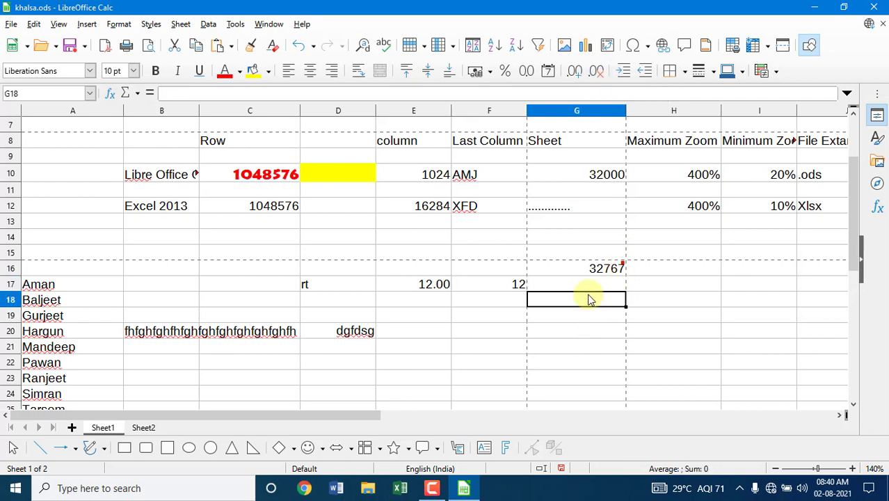
pyautogui.write('gtgy')
pyautogui.press('Return')
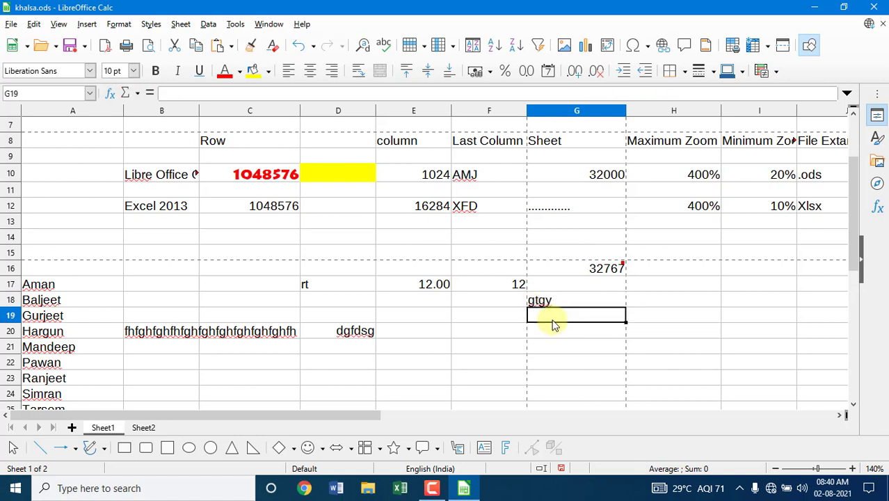
# Enter the text "gheththrt" in cell G19 with an increased indent, and decrease the indent again
pyautogui.click(624, 72)
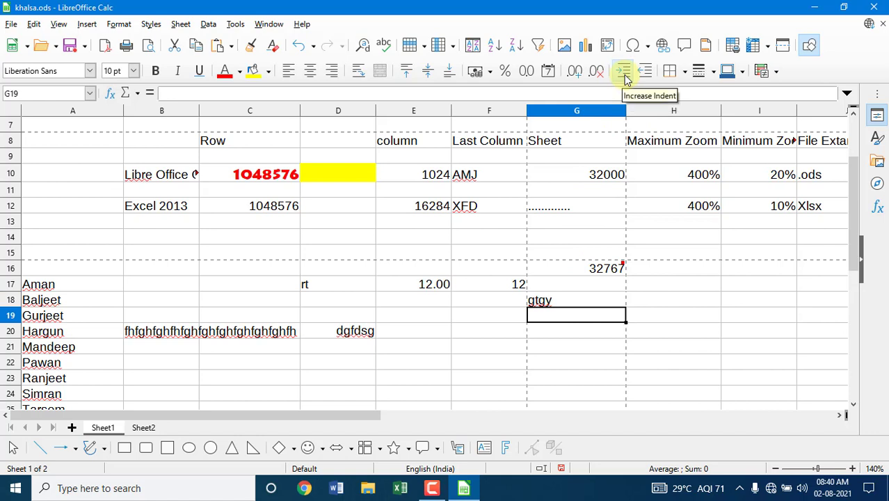
pyautogui.write('ghethhrt')
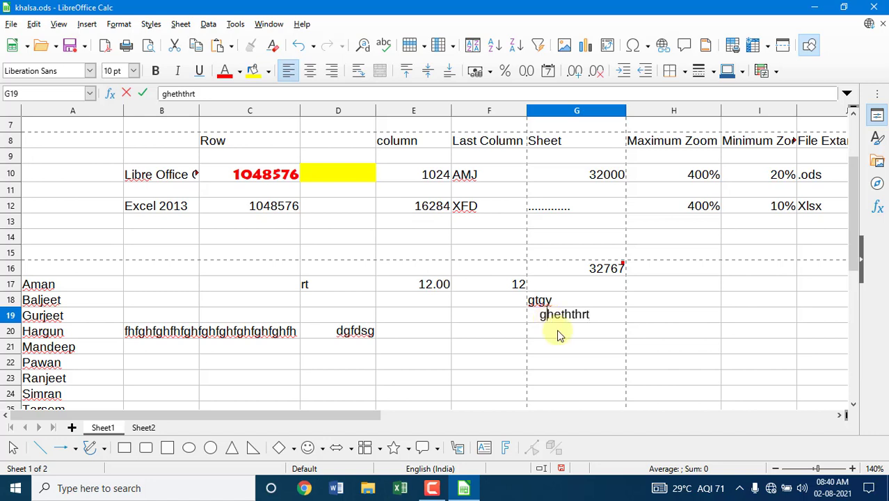
pyautogui.press('Return')
pyautogui.click(565, 318)
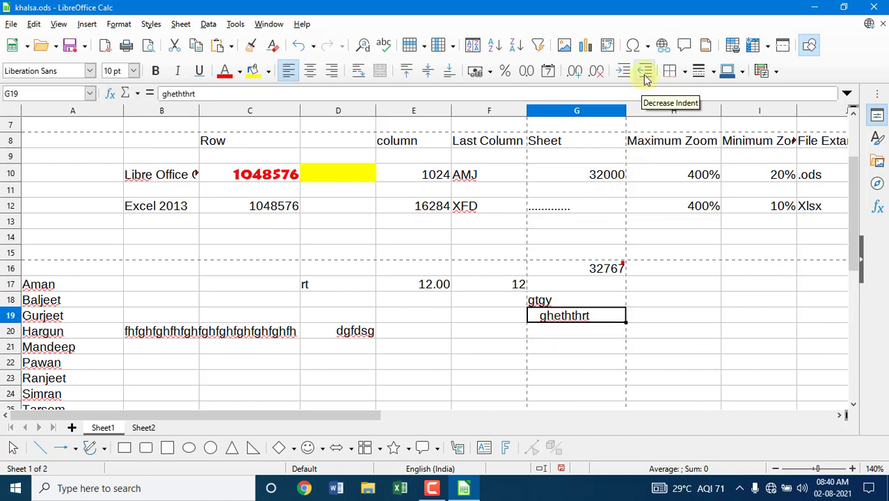
pyautogui.click(645, 77)
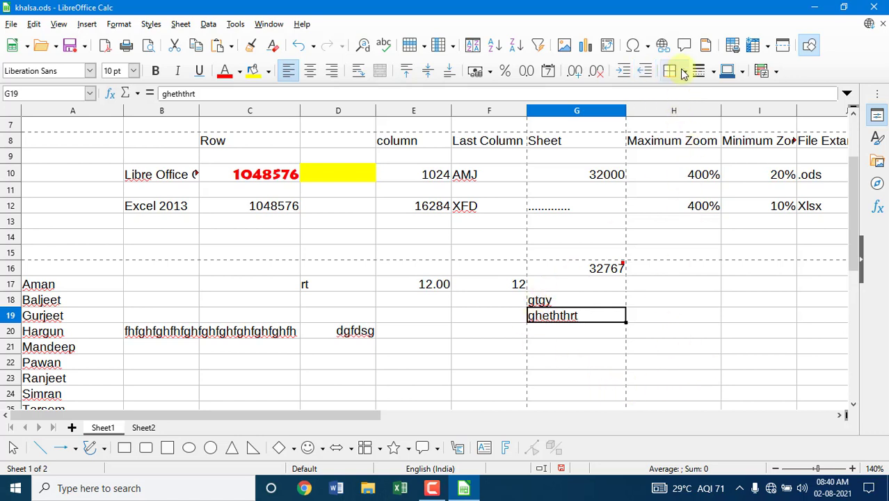
# Apply borders around and between all cells in the range H17:K23
pyautogui.click(667, 291)
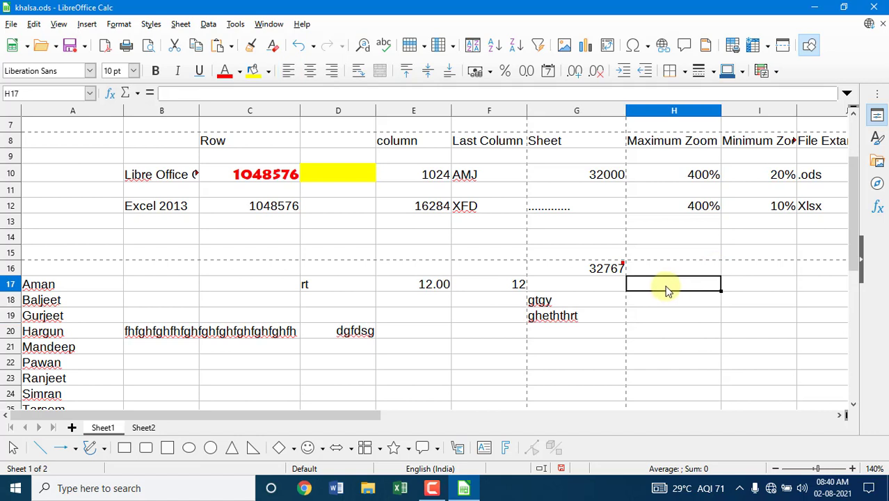
pyautogui.click(676, 346)
pyautogui.moveTo(677, 282); pyautogui.dragTo(804, 385)
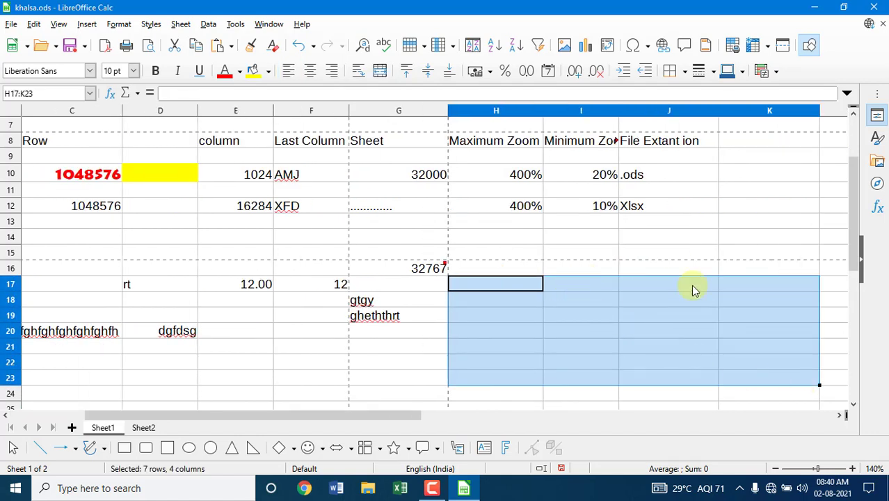
pyautogui.click(685, 72)
pyautogui.click(724, 143)
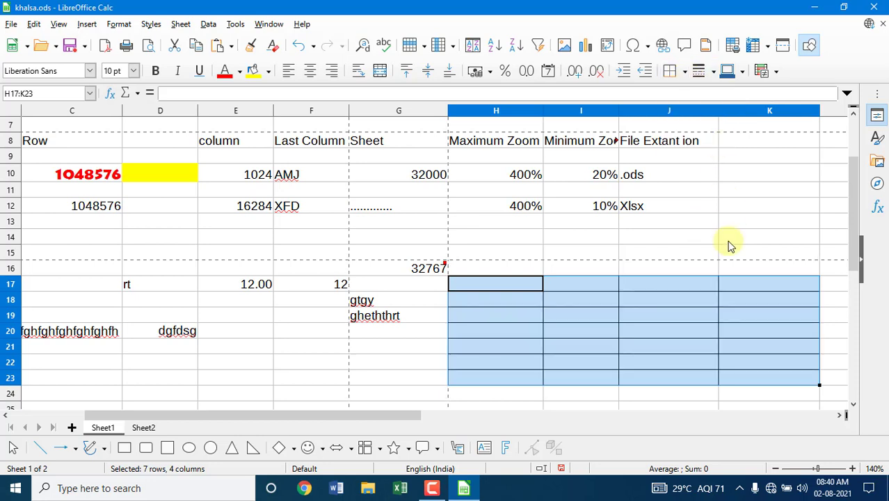
# Apply a thick double-line border style to the range H17:K23
pyautogui.click(722, 315)
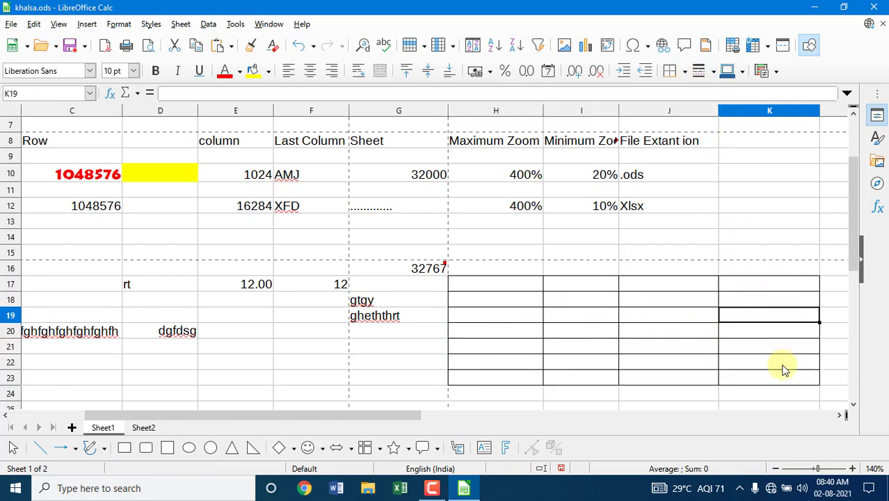
pyautogui.moveTo(512, 281); pyautogui.dragTo(768, 373)
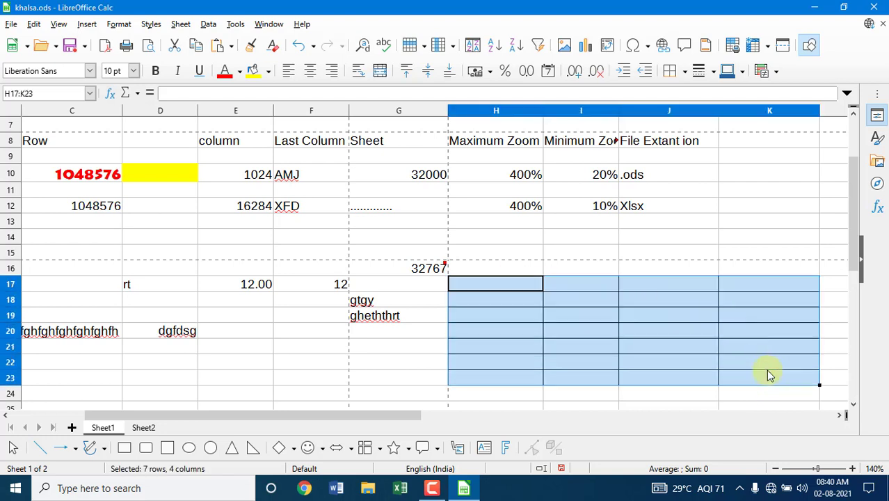
pyautogui.click(717, 73)
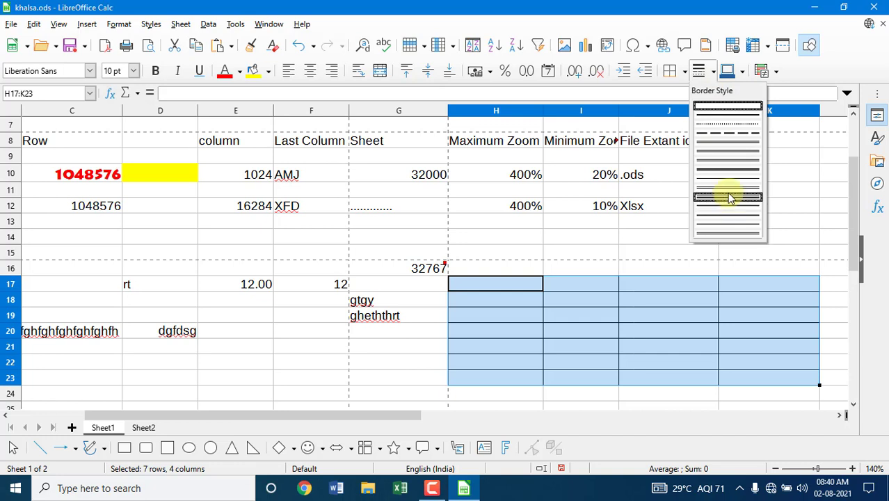
pyautogui.click(729, 176)
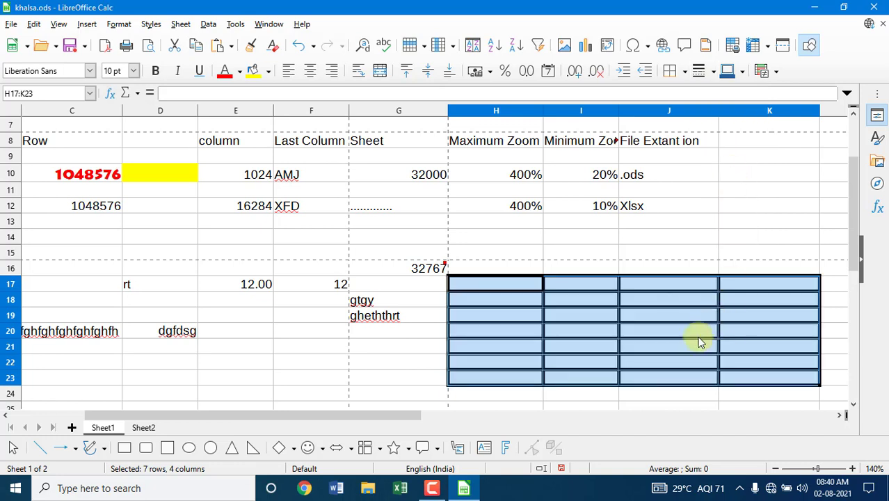
# Remove the border lines from the range H17:K23 with the empty border style, and try another line style on it
pyautogui.click(713, 74)
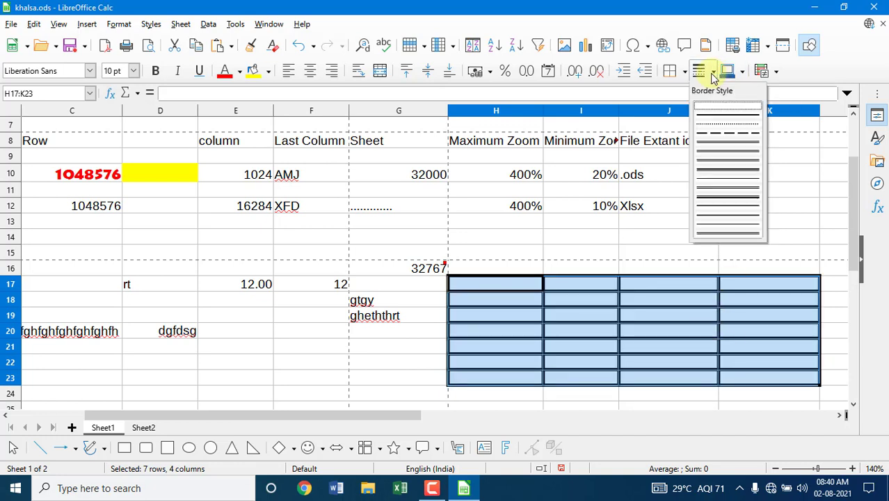
pyautogui.click(722, 105)
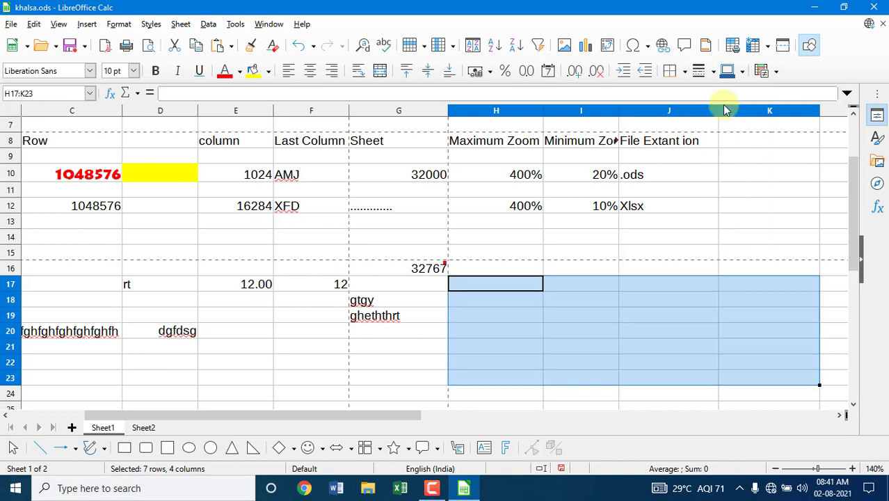
pyautogui.click(710, 71)
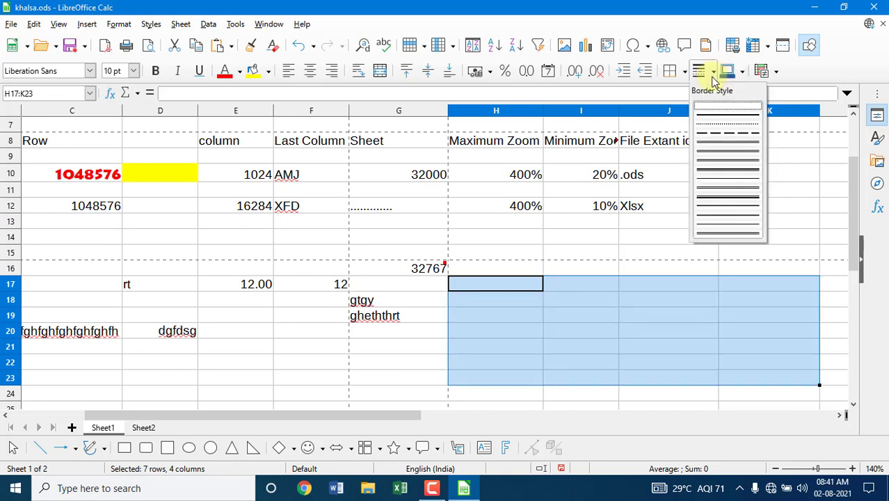
pyautogui.click(714, 120)
pyautogui.click(535, 328)
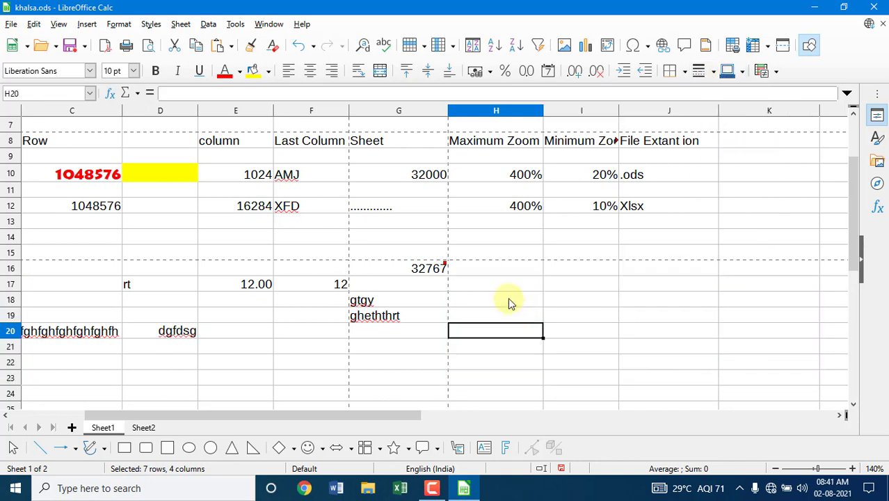
# Apply borders around and between all cells in the range H17:K23, and color them red
pyautogui.click(500, 286)
pyautogui.moveTo(501, 287); pyautogui.dragTo(819, 383)
pyautogui.click(684, 71)
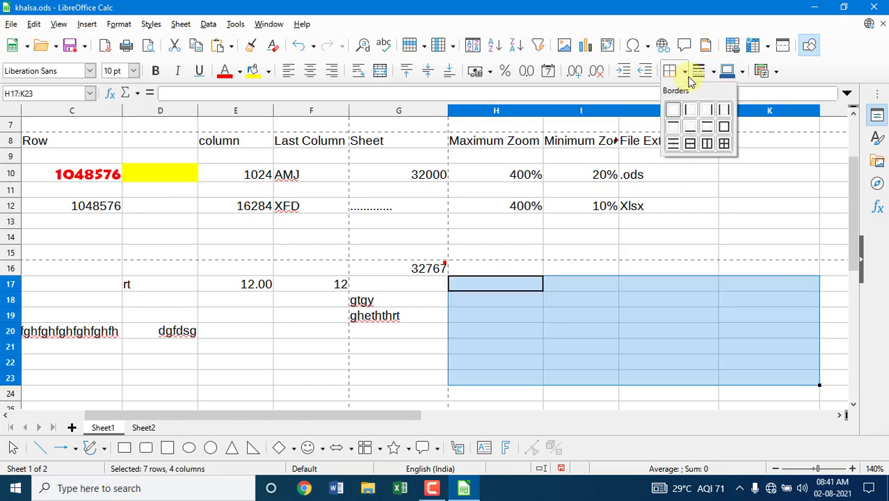
pyautogui.click(725, 144)
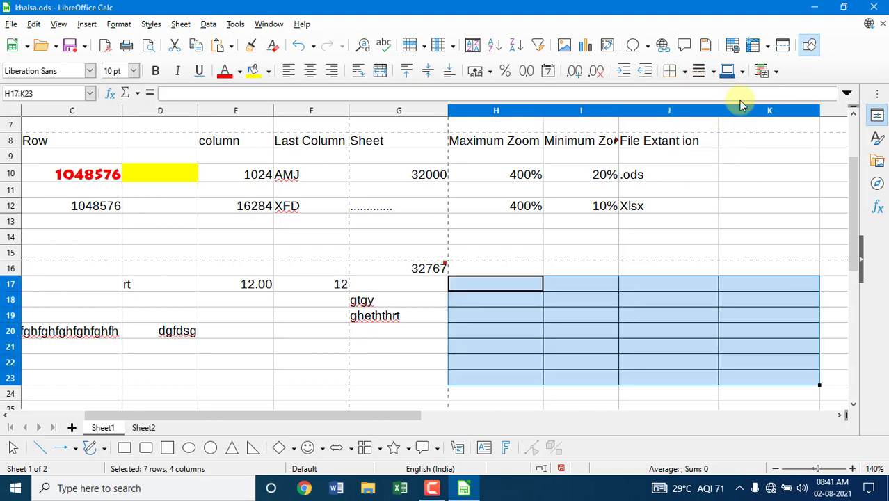
pyautogui.click(743, 72)
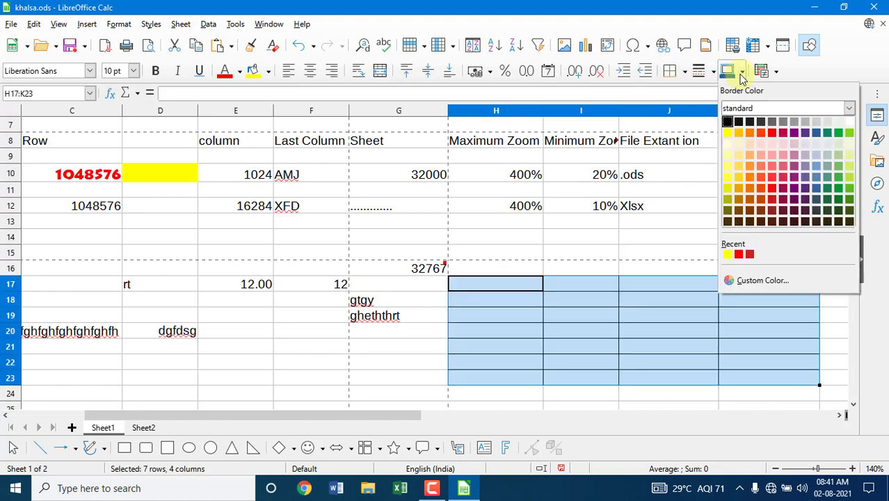
pyautogui.click(771, 135)
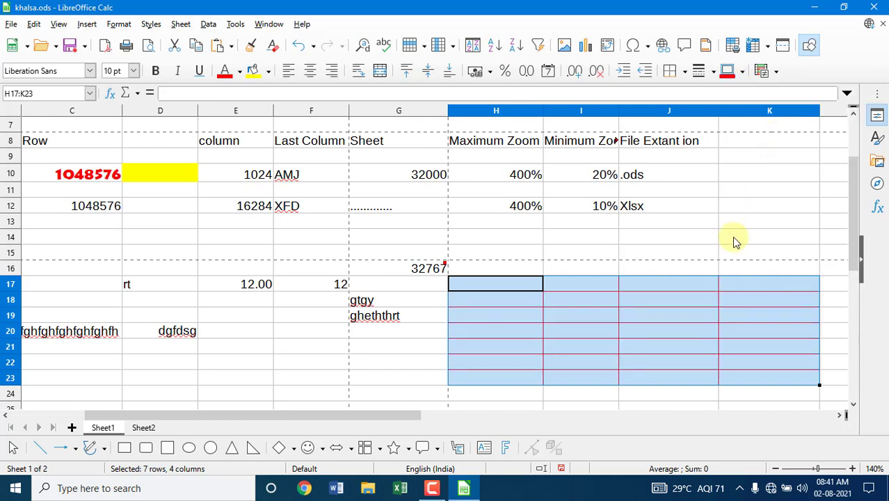
pyautogui.click(734, 238)
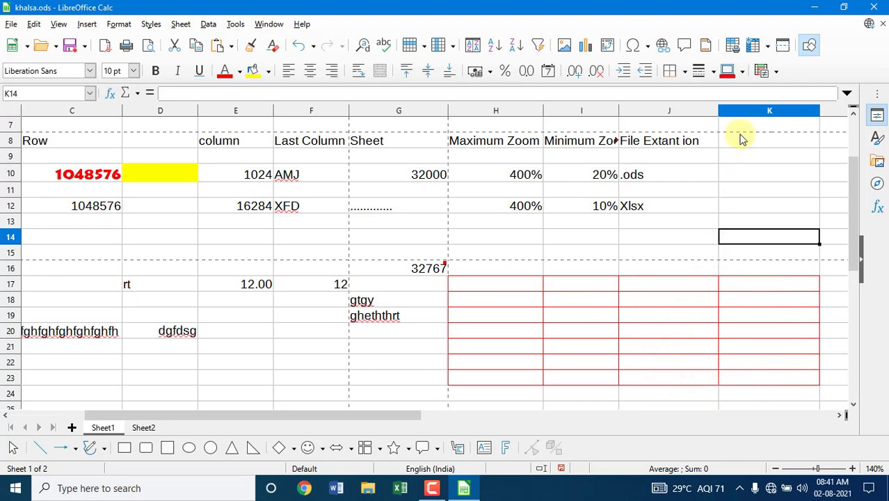
# Apply a three-entry color scale to C8:F14, with indigo for the minimum, green for percentile 50 and orange for the maximum
pyautogui.scroll(2, 654, 333)
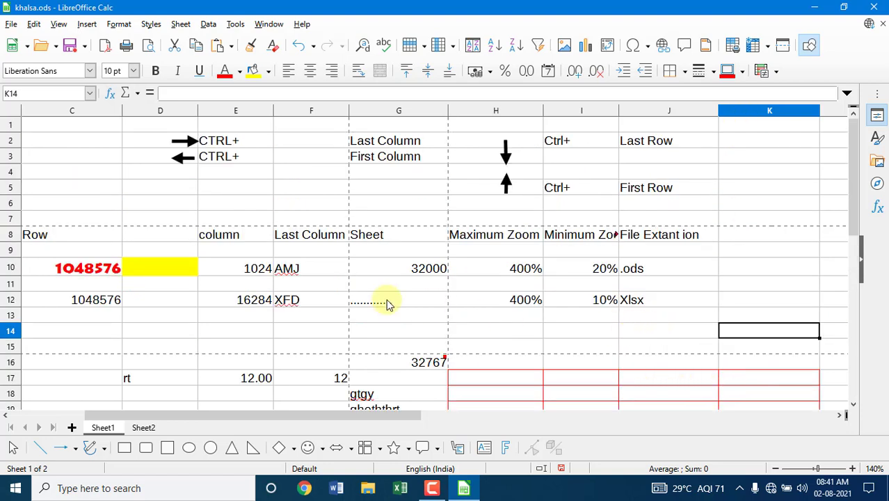
pyautogui.moveTo(105, 236); pyautogui.dragTo(345, 329)
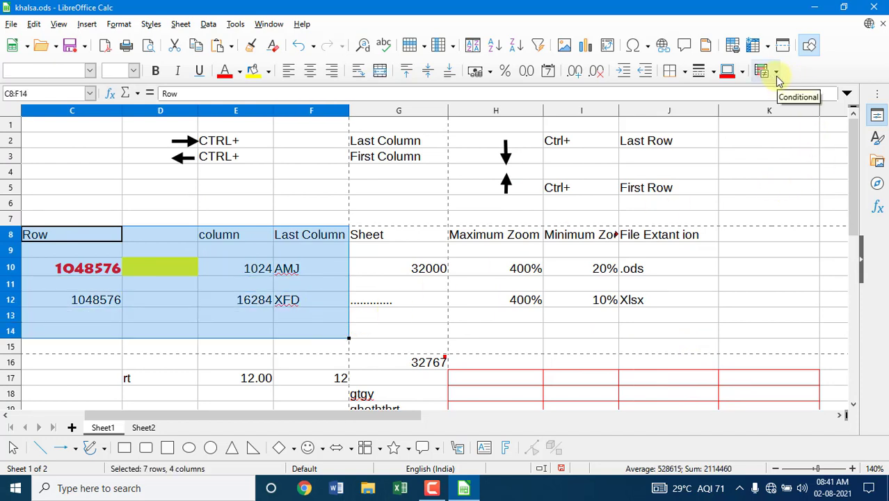
pyautogui.click(776, 72)
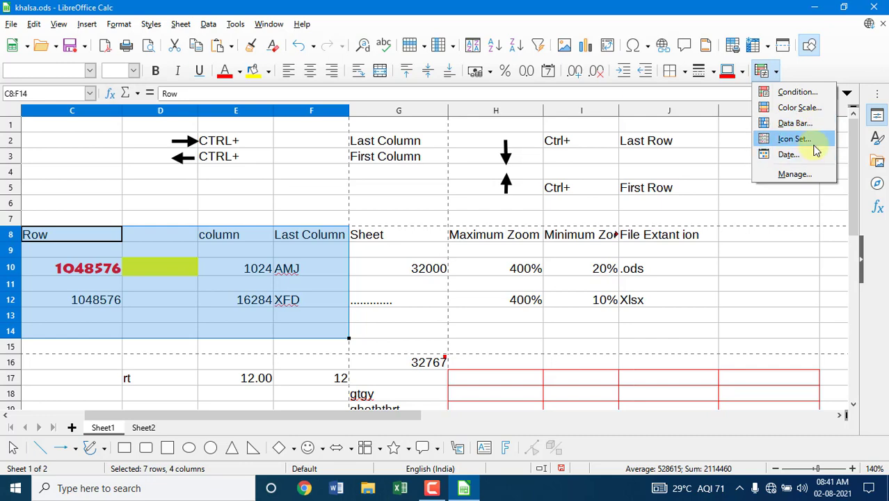
pyautogui.click(800, 108)
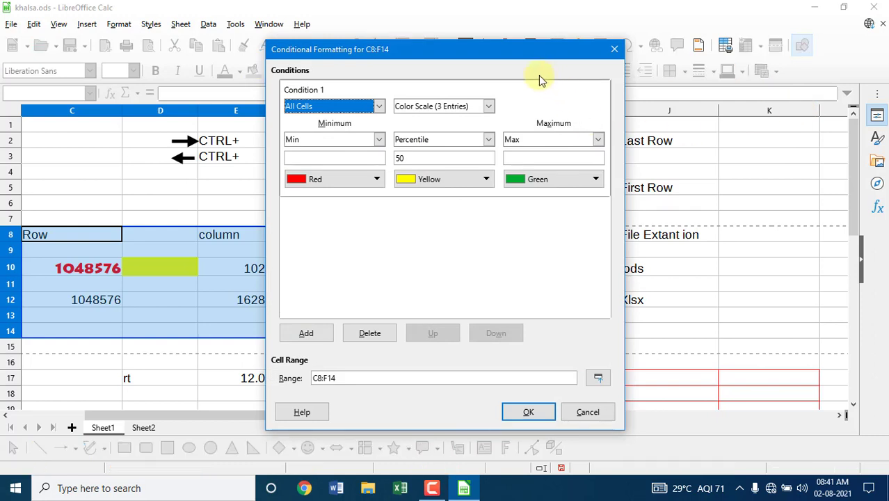
pyautogui.moveTo(510, 46); pyautogui.dragTo(611, 48)
pyautogui.click(467, 181)
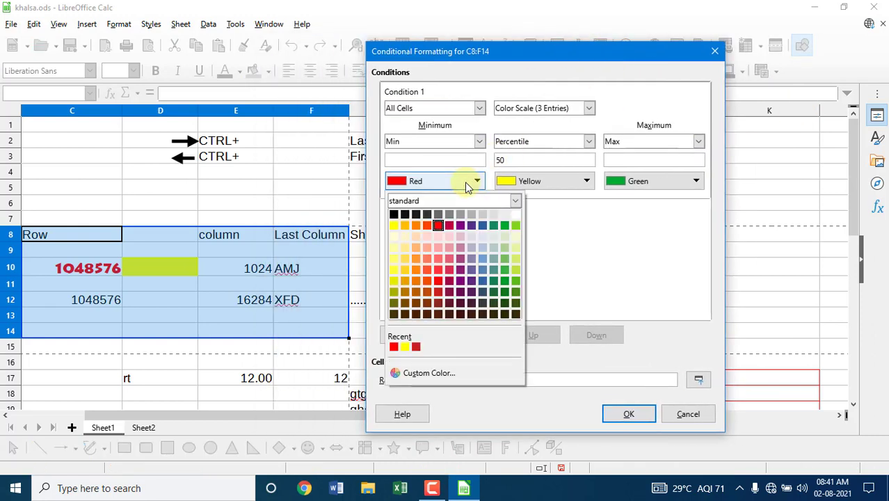
pyautogui.click(470, 226)
pyautogui.click(528, 181)
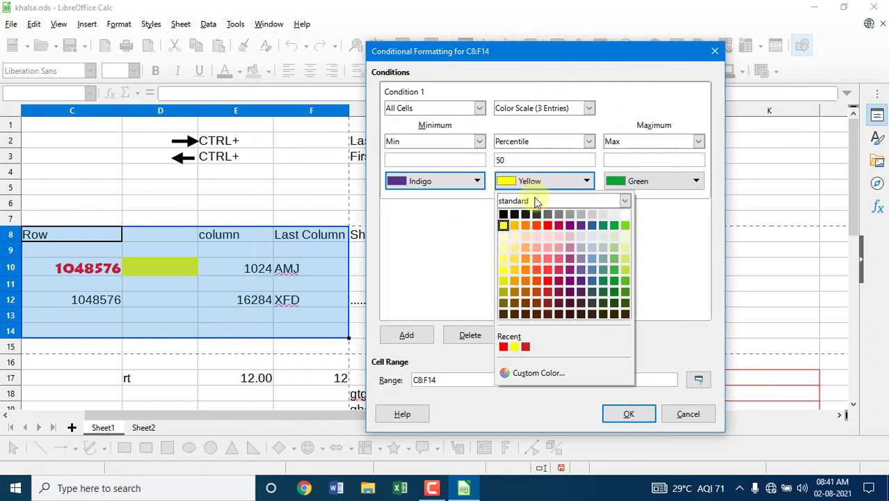
pyautogui.click(613, 225)
pyautogui.click(629, 182)
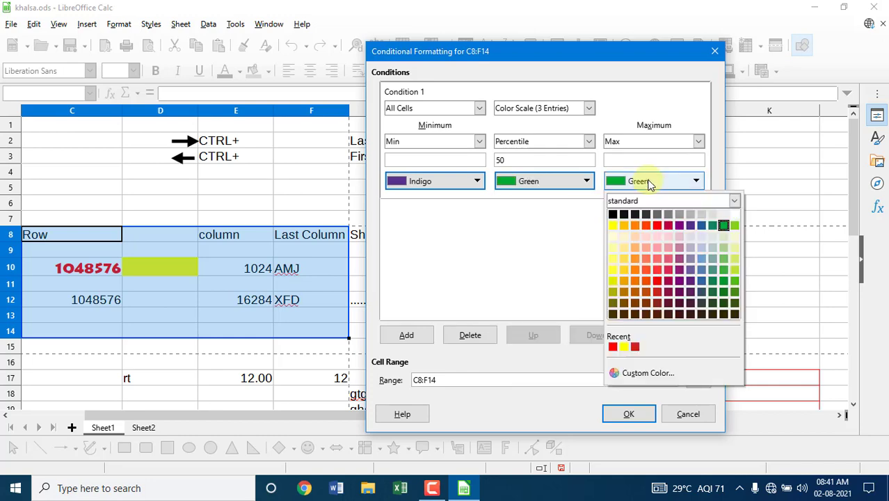
pyautogui.click(635, 226)
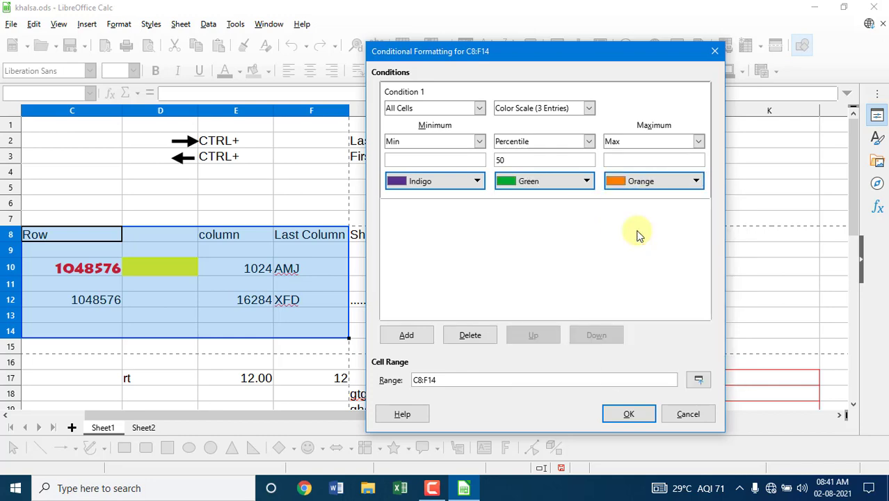
pyautogui.click(629, 414)
pyautogui.click(318, 332)
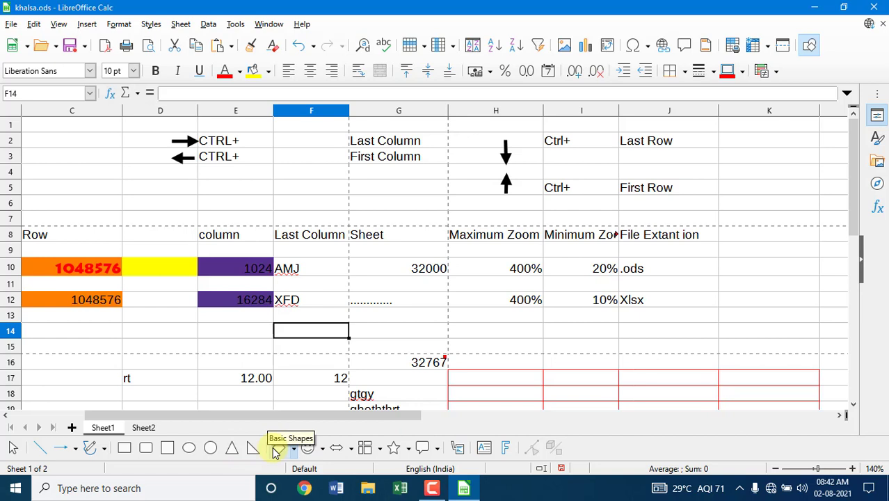
# Look through the available basic shapes, symbols, block arrows, flowchart shapes, stars and callouts for drawing
pyautogui.click(294, 450)
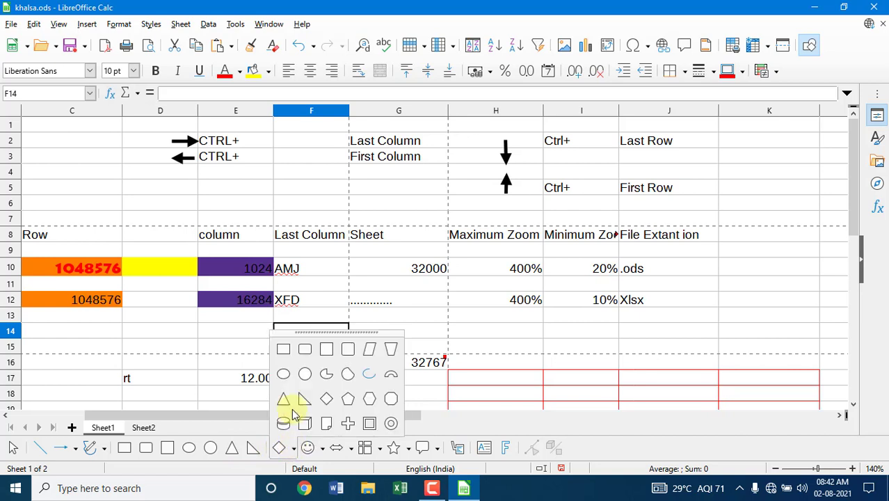
pyautogui.click(321, 453)
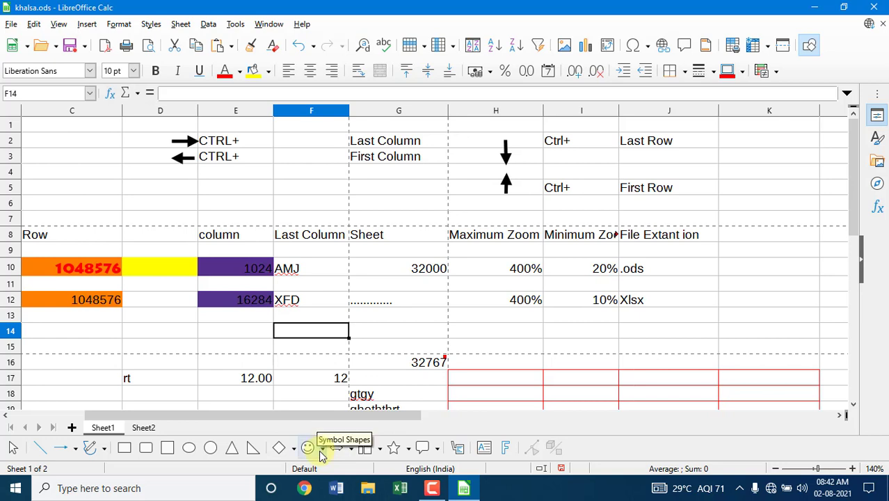
pyautogui.click(322, 453)
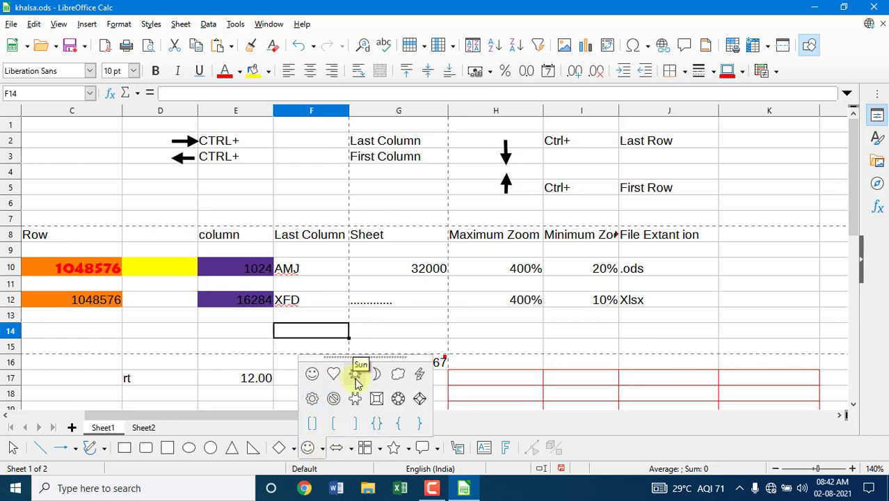
pyautogui.click(352, 452)
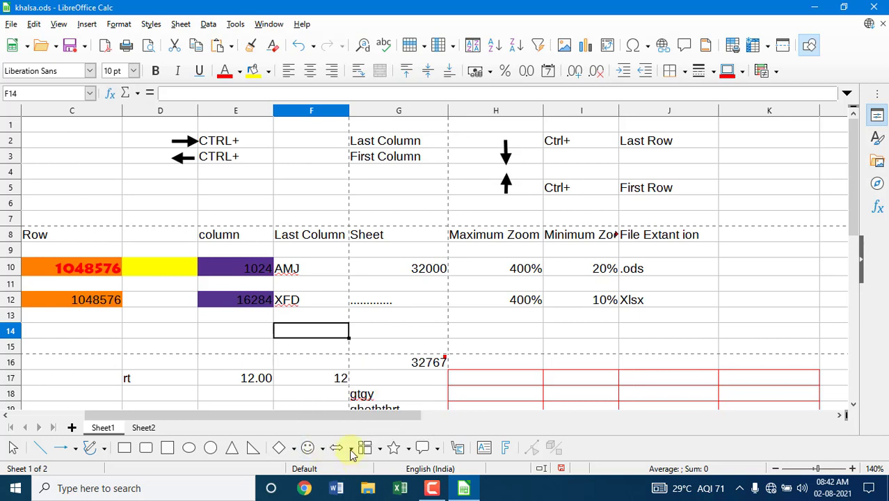
pyautogui.click(350, 450)
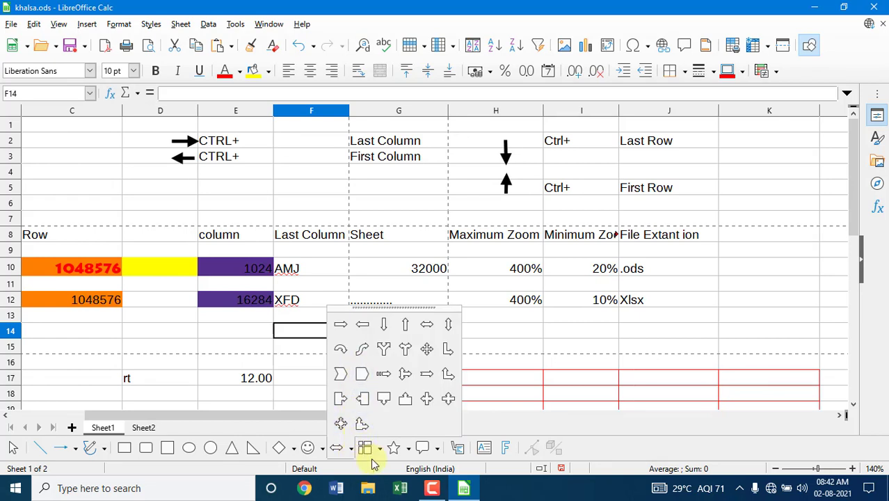
pyautogui.click(376, 453)
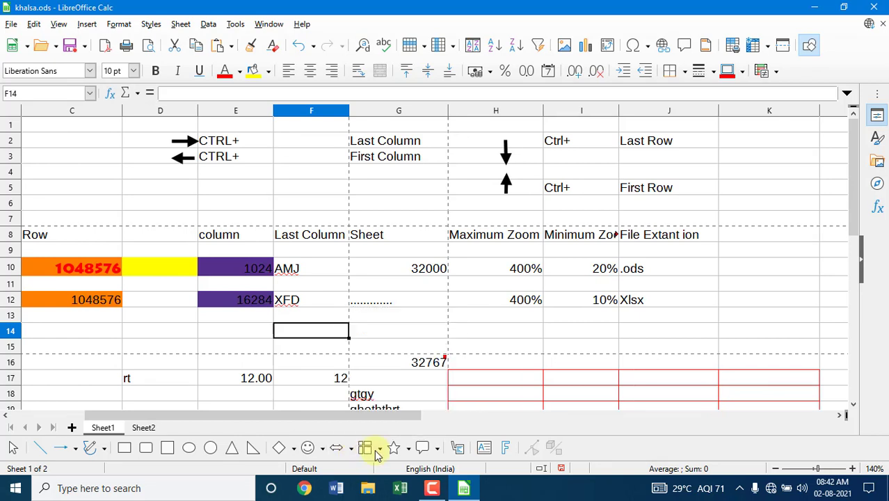
pyautogui.click(380, 449)
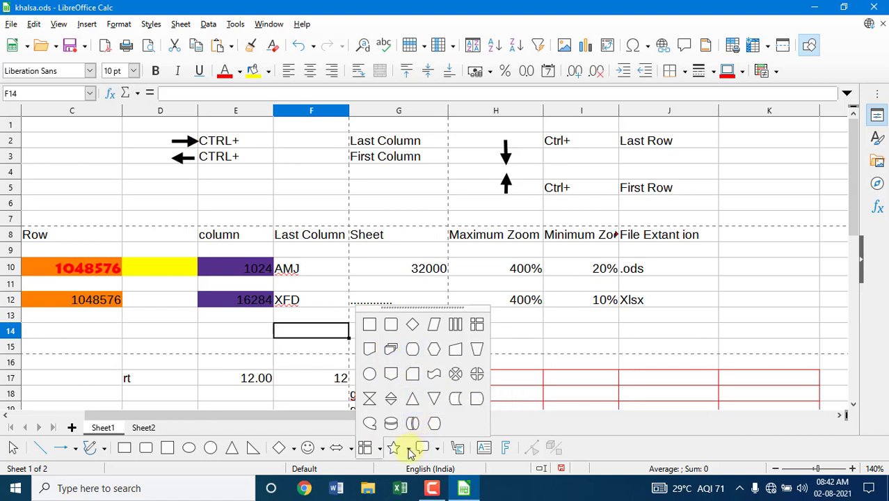
pyautogui.click(409, 451)
pyautogui.click(410, 451)
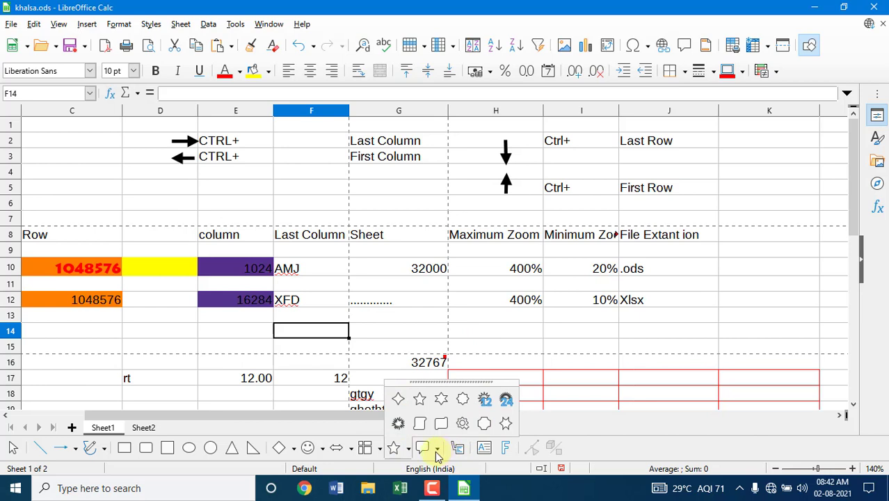
pyautogui.click(437, 452)
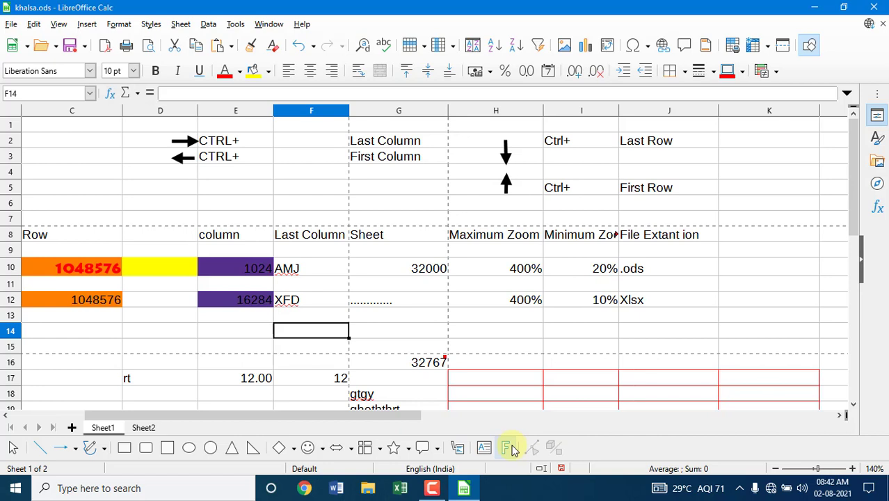
# Examine the worked examples in marksheet 1.ods, from the statement of marks down to the interest and GST tables
pyautogui.click(739, 309)
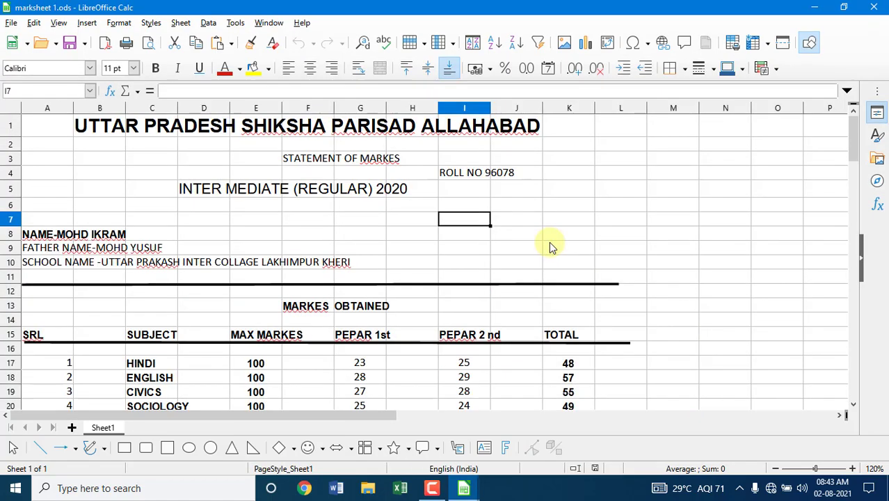
pyautogui.scroll(-4, 391, 217)
pyautogui.scroll(-17, 389, 224)
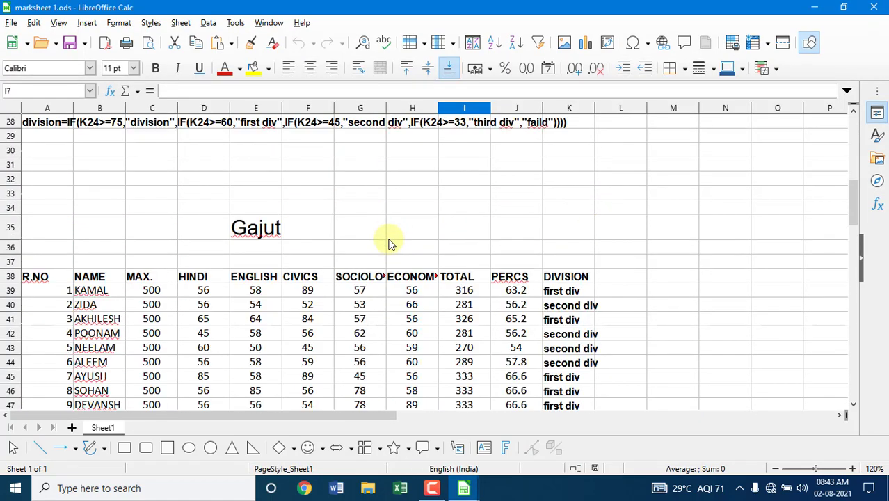
pyautogui.scroll(-6, 381, 311)
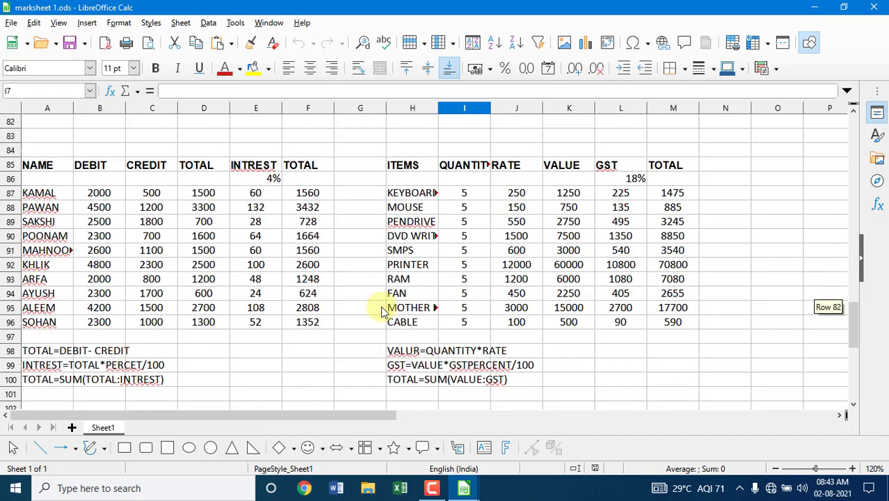
pyautogui.scroll(20, 382, 306)
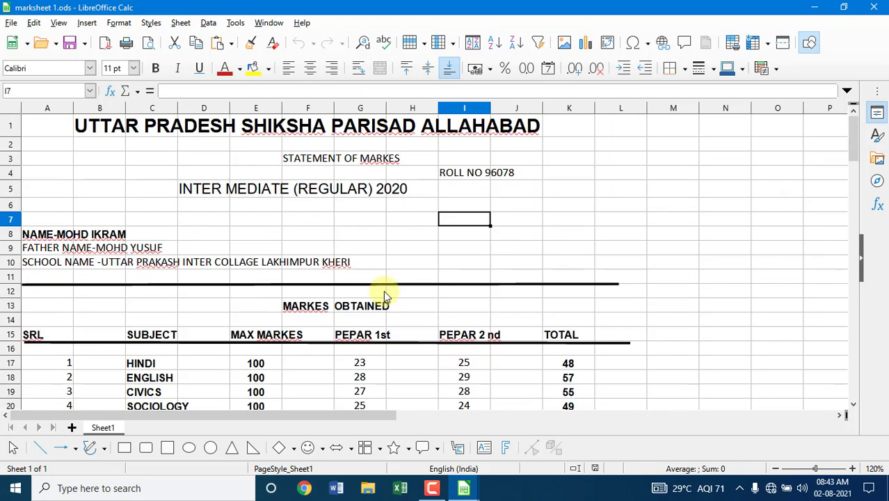